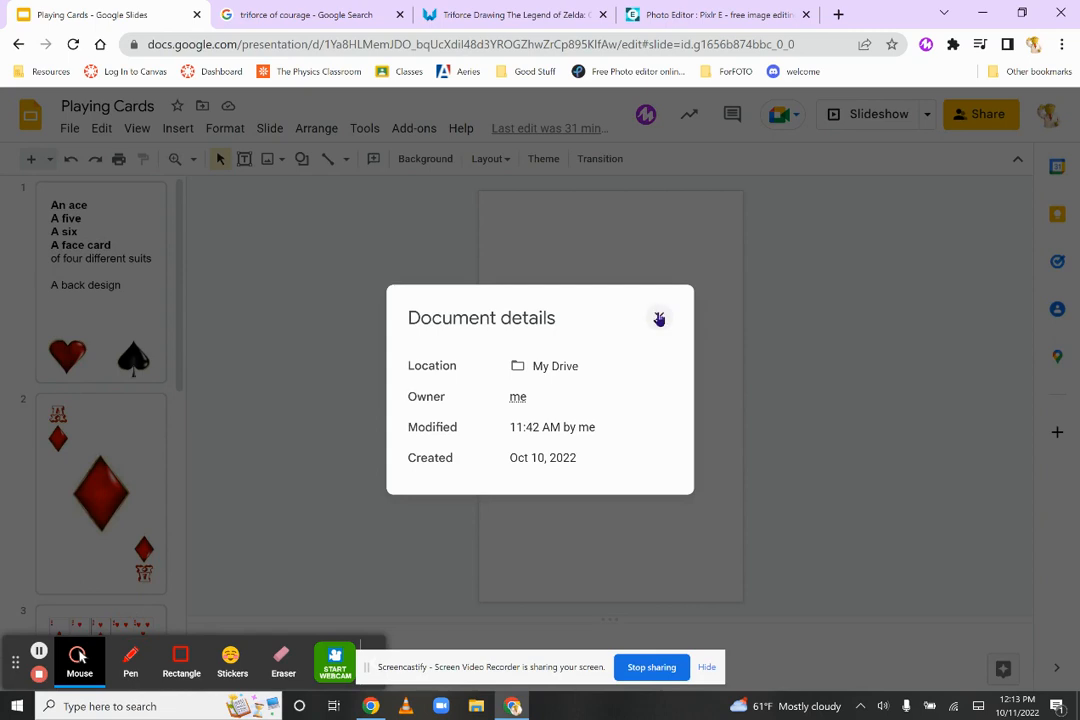
Step: Apply a custom page size of 2.2 × 3.43 inches to the presentation
left_click(658, 316)
left_click(69, 130)
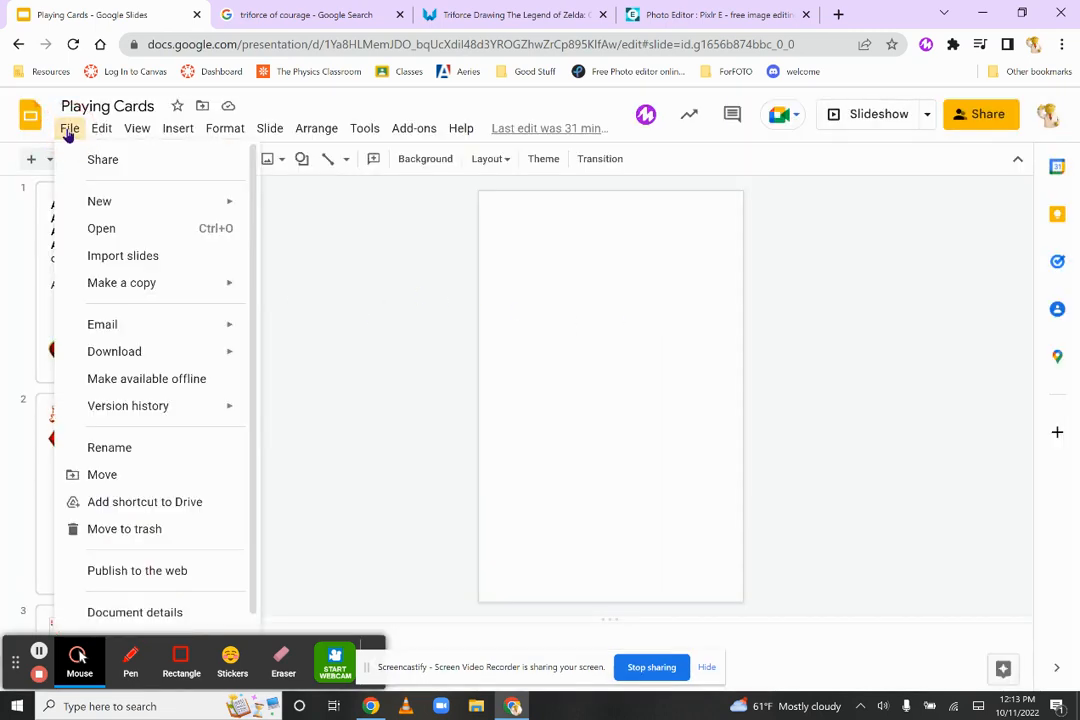
scroll(145, 520, "down", 1)
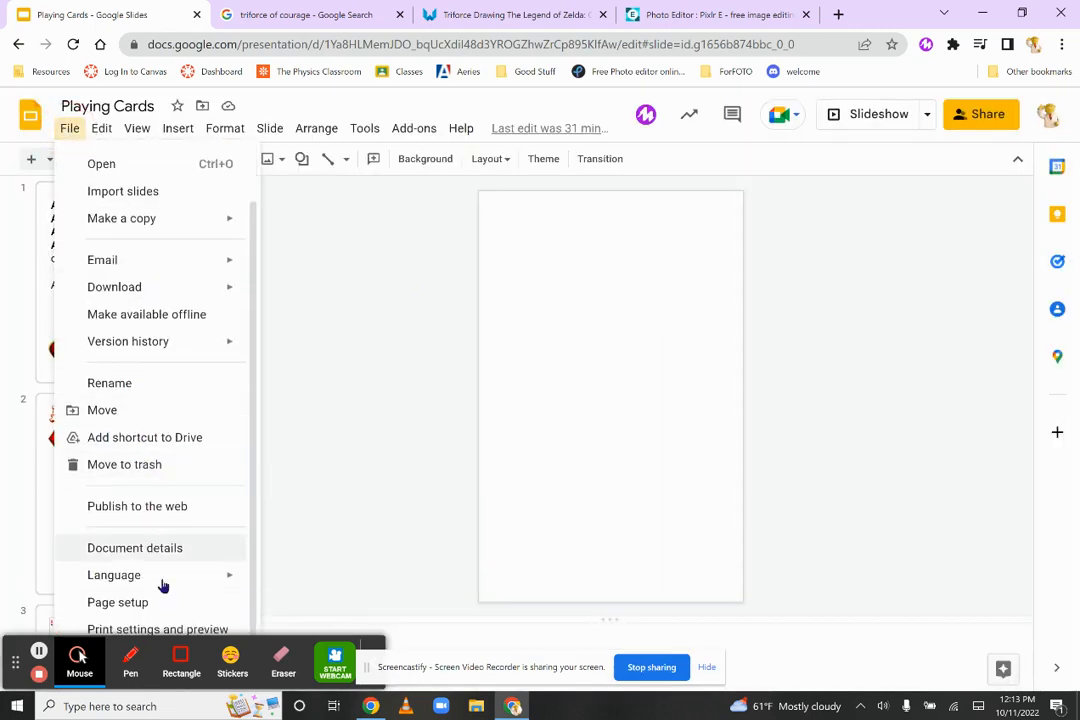
left_click(119, 603)
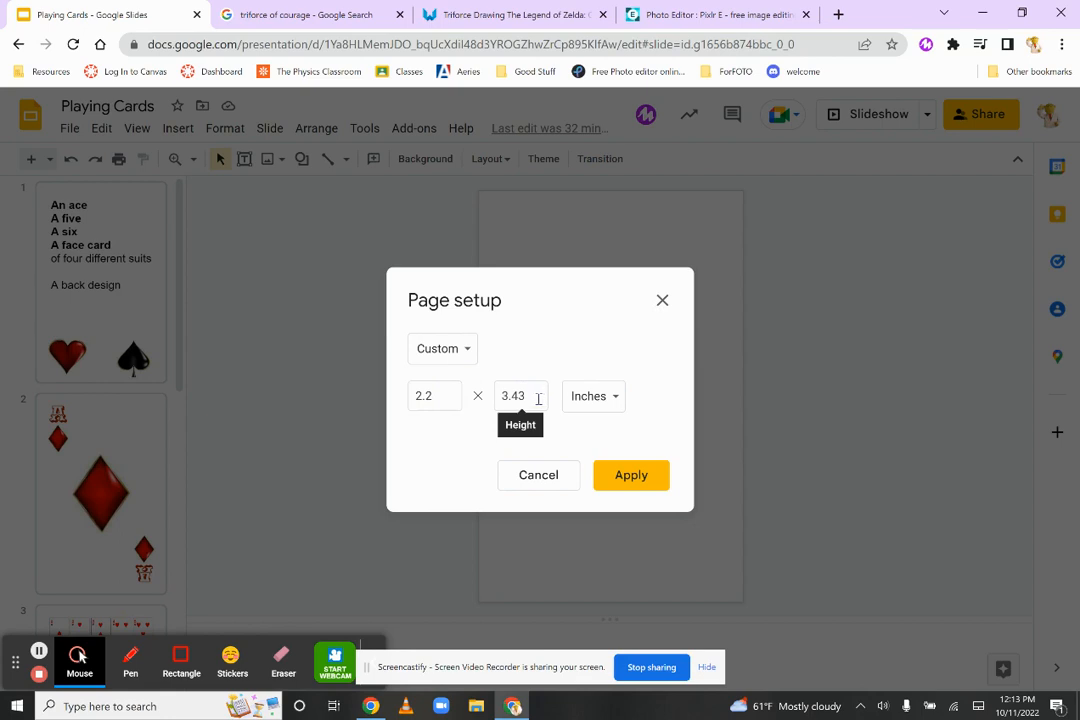
left_click(580, 403)
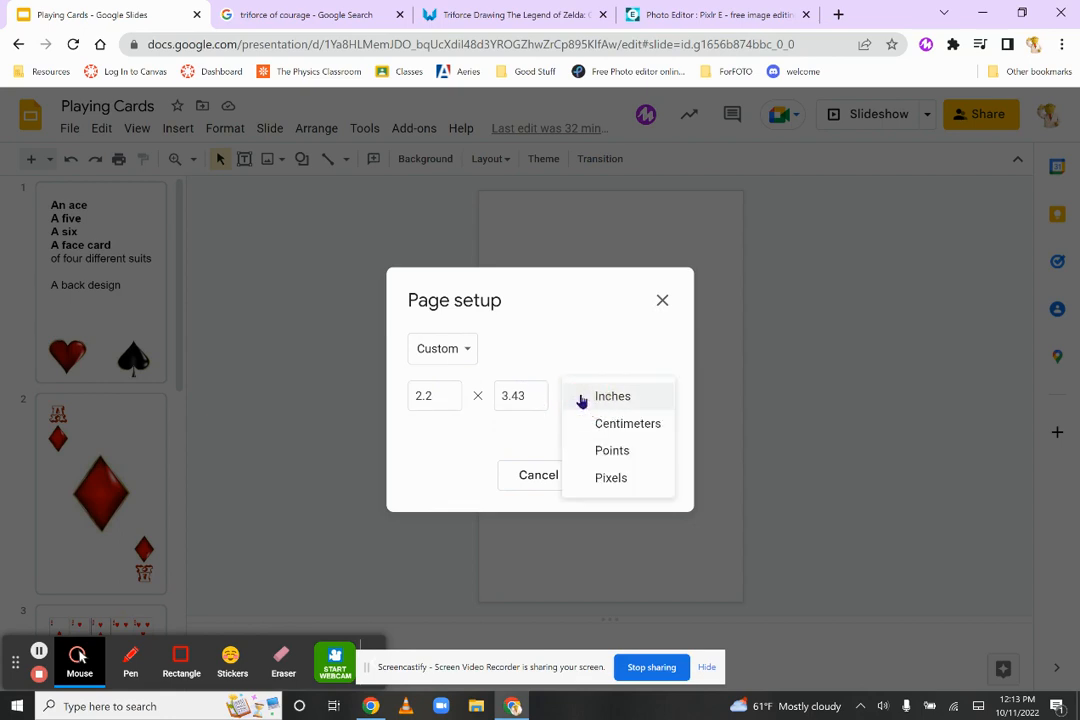
left_click(608, 320)
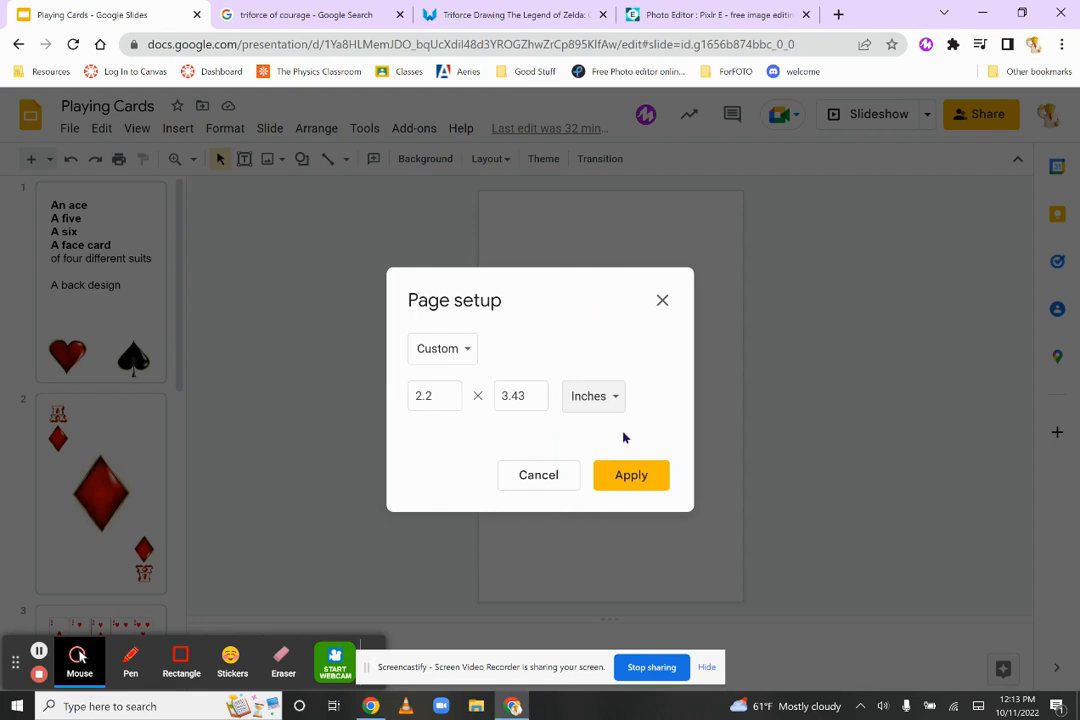
left_click(631, 478)
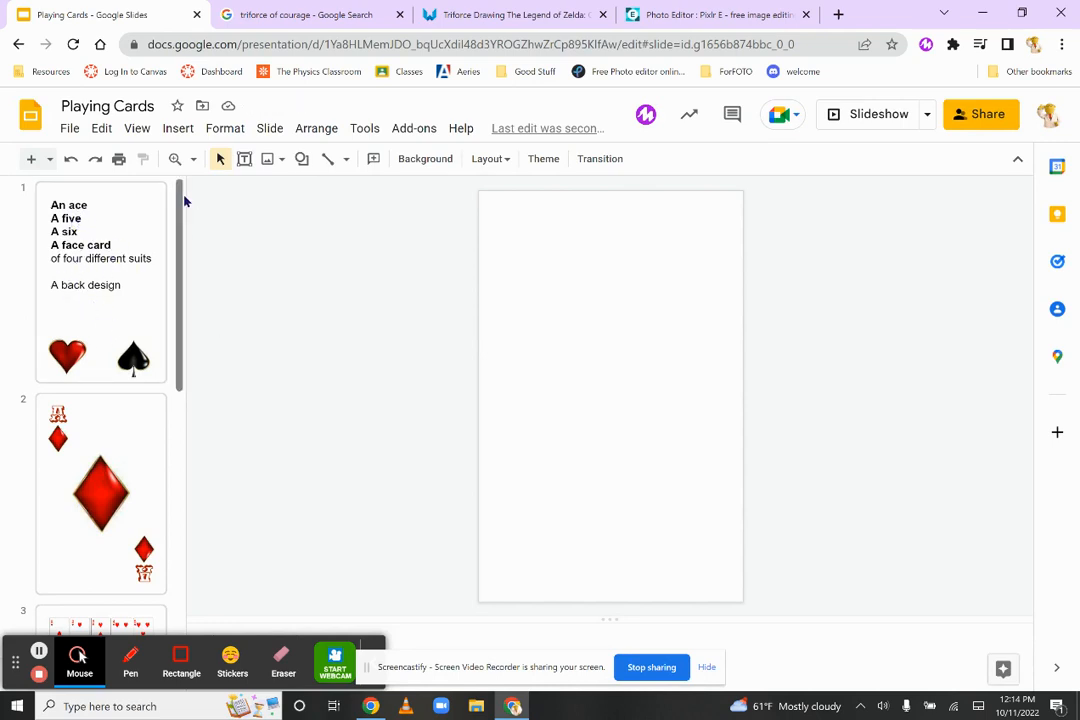
Step: Review the sample card slides, the triforce image search results and the PNGWing picture, ending on the triforce image in Pixlr E
left_click_drag(181, 196, 147, 529)
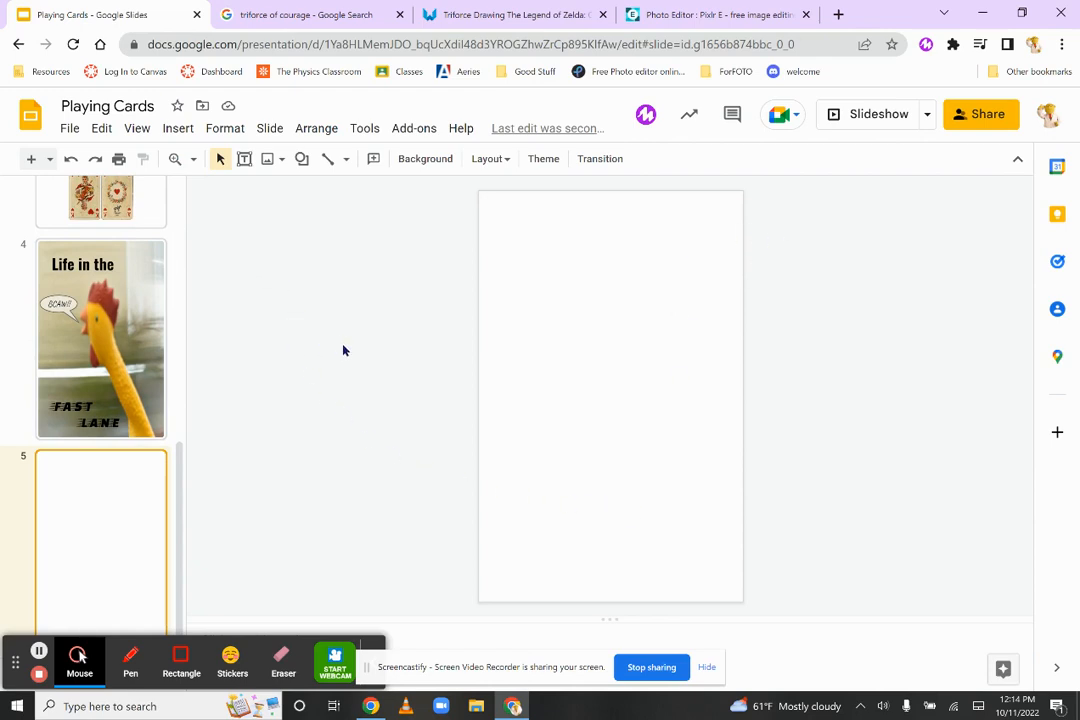
left_click(322, 17)
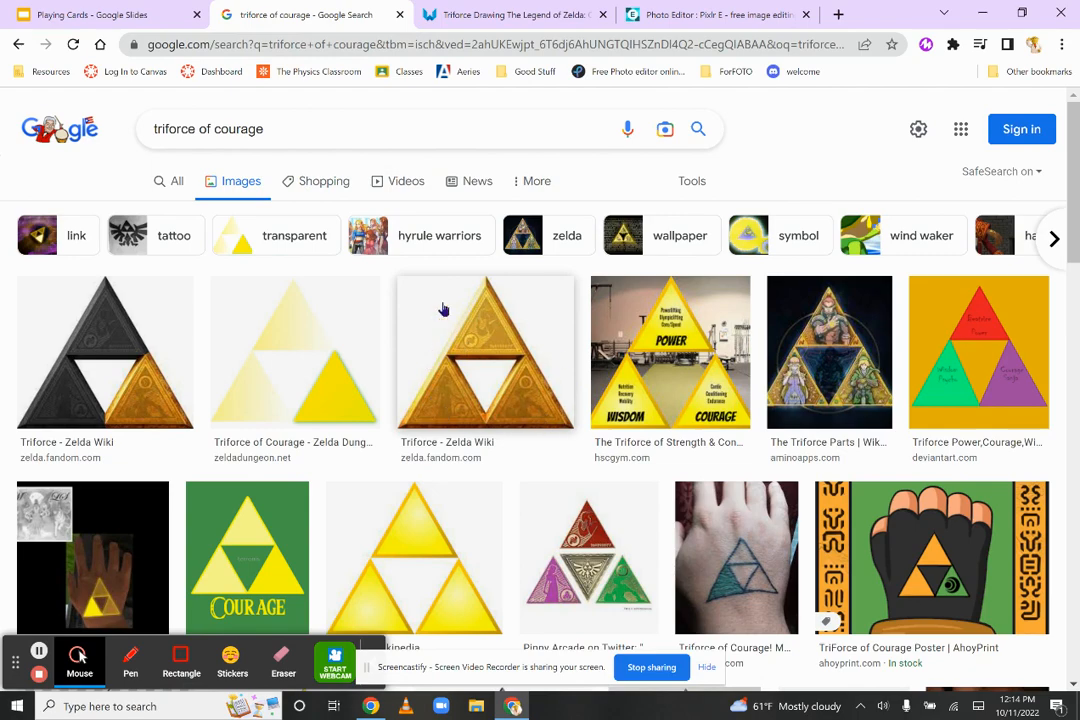
left_click(506, 17)
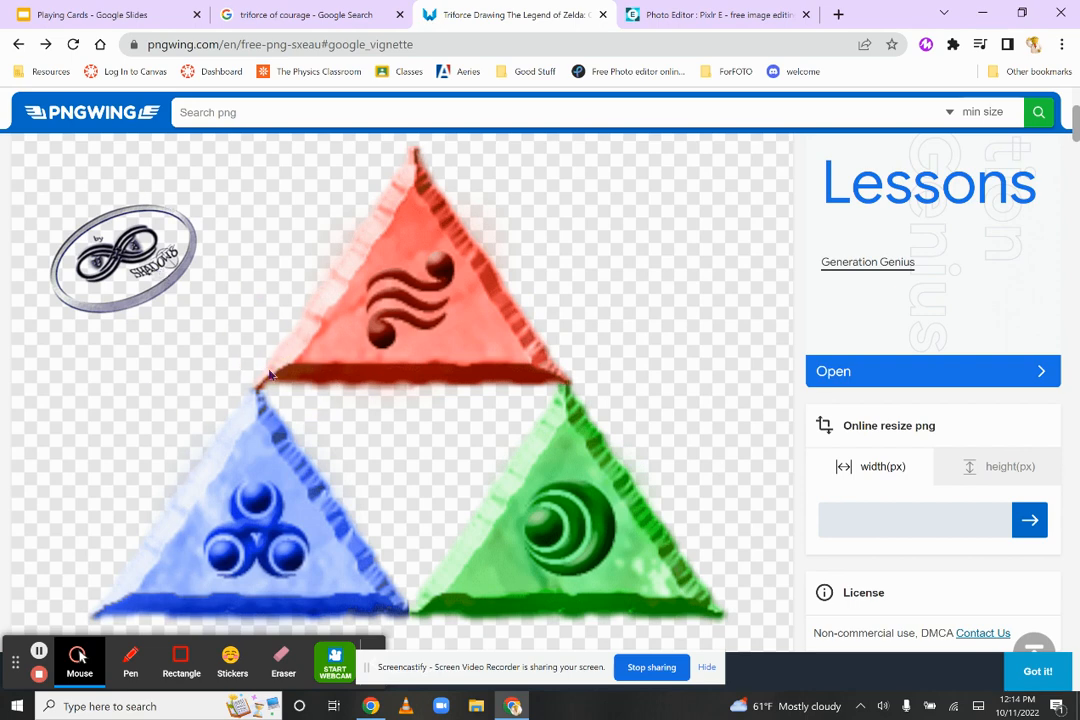
left_click(697, 15)
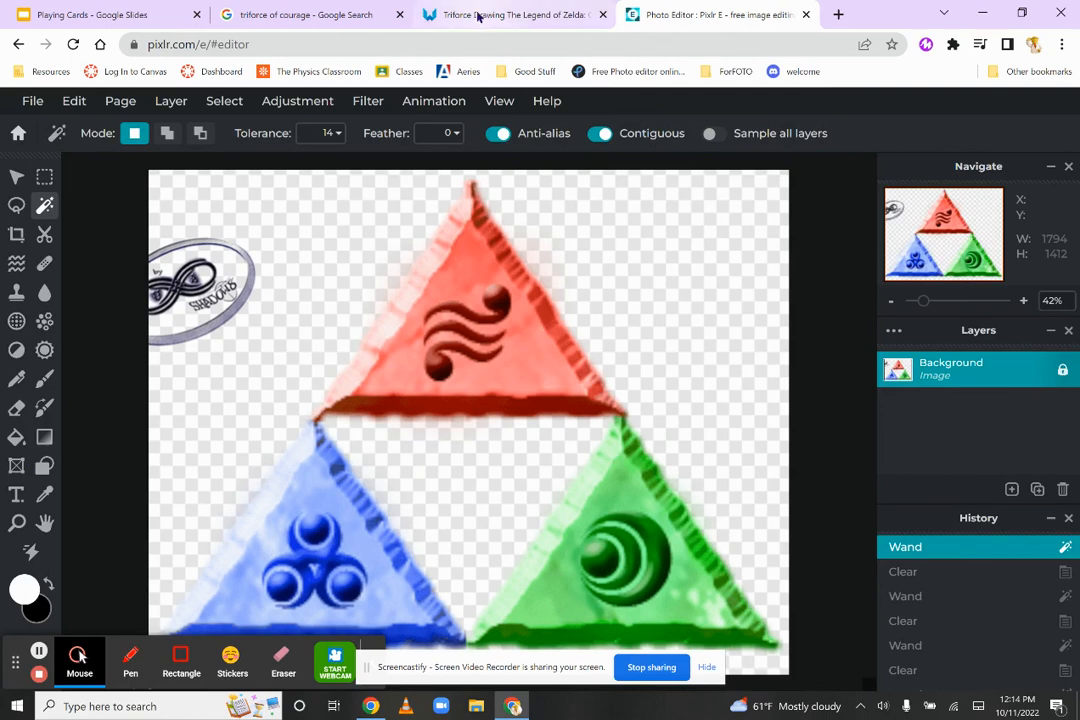
mouse_move(478, 16)
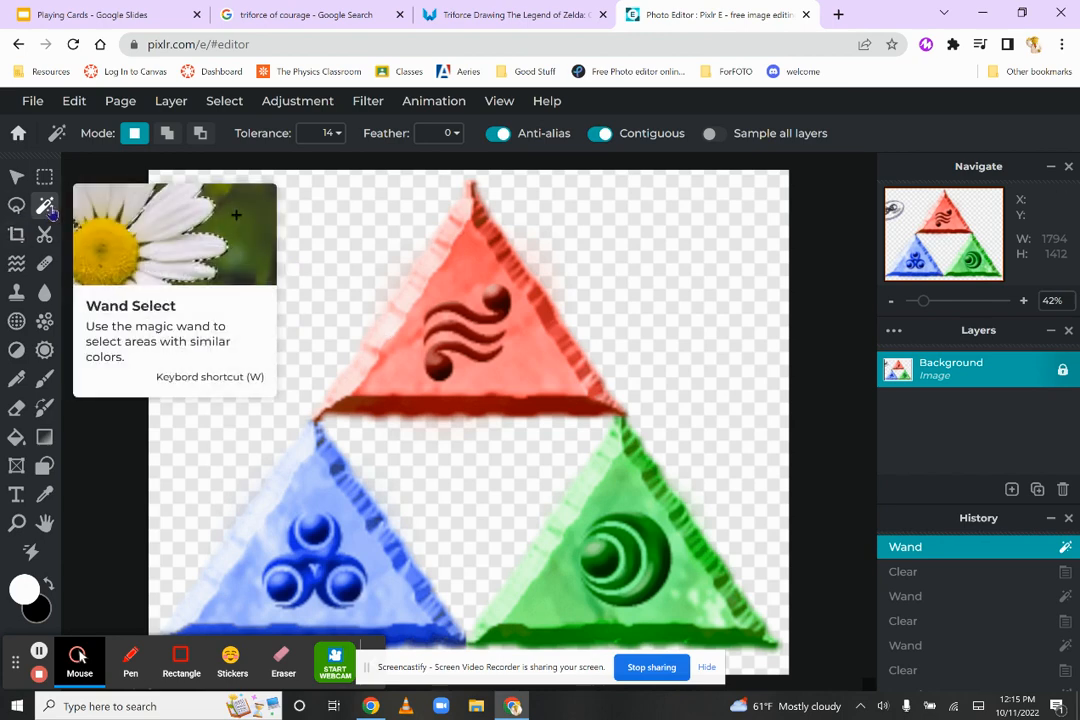
left_click(200, 135)
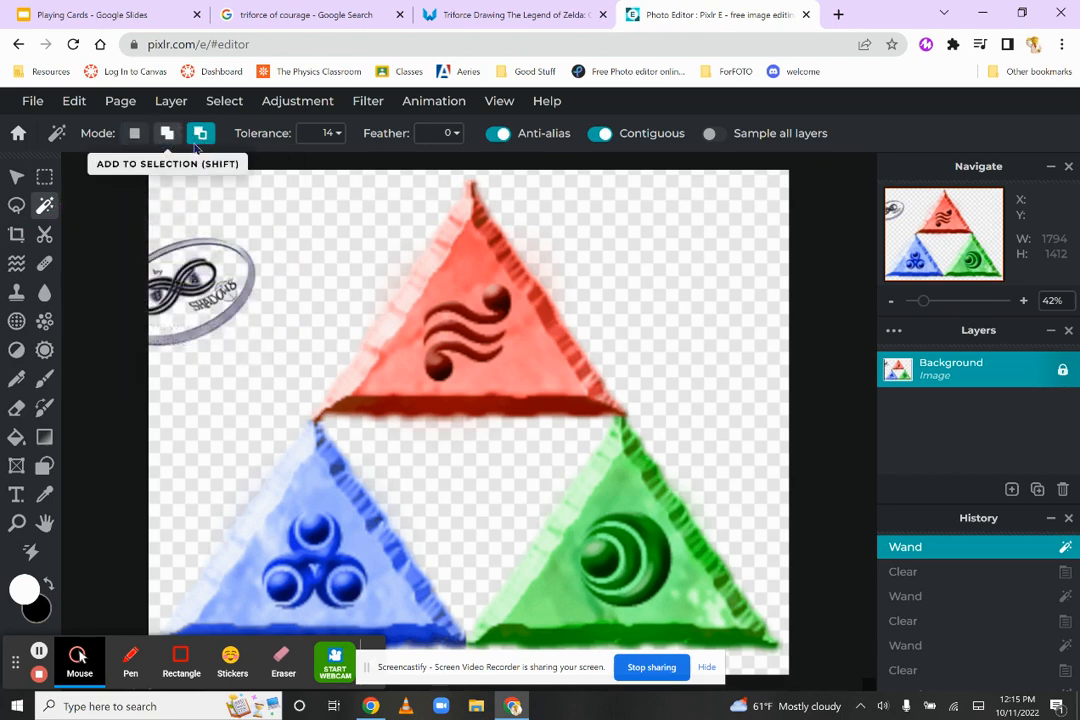
left_click(315, 231)
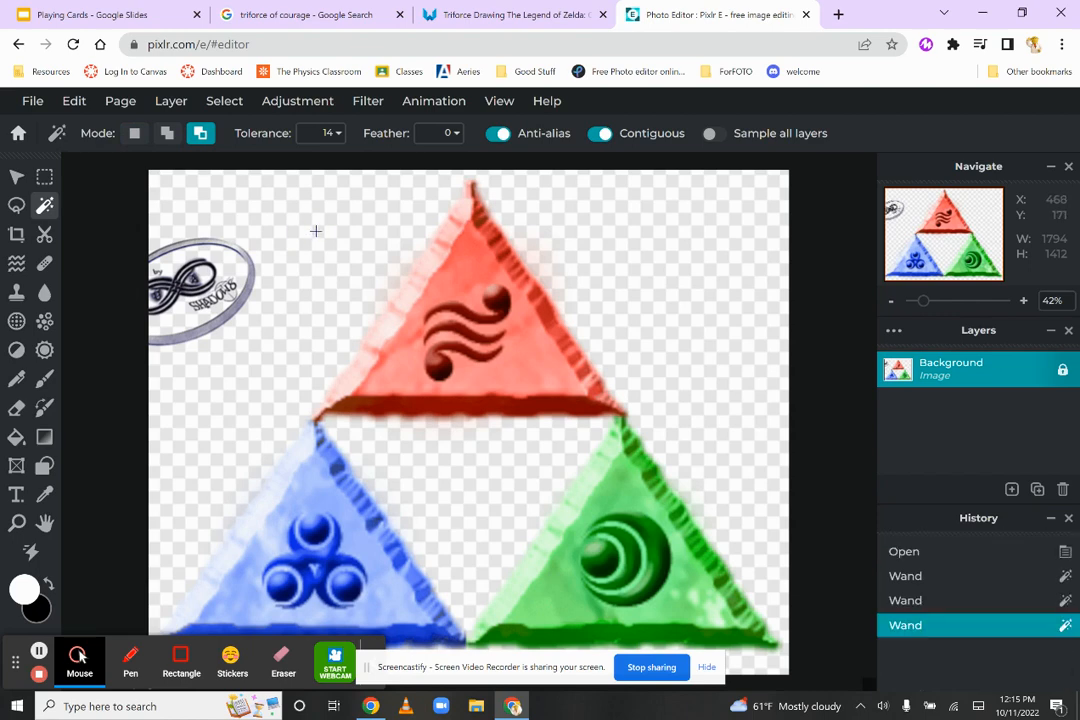
left_click(328, 218)
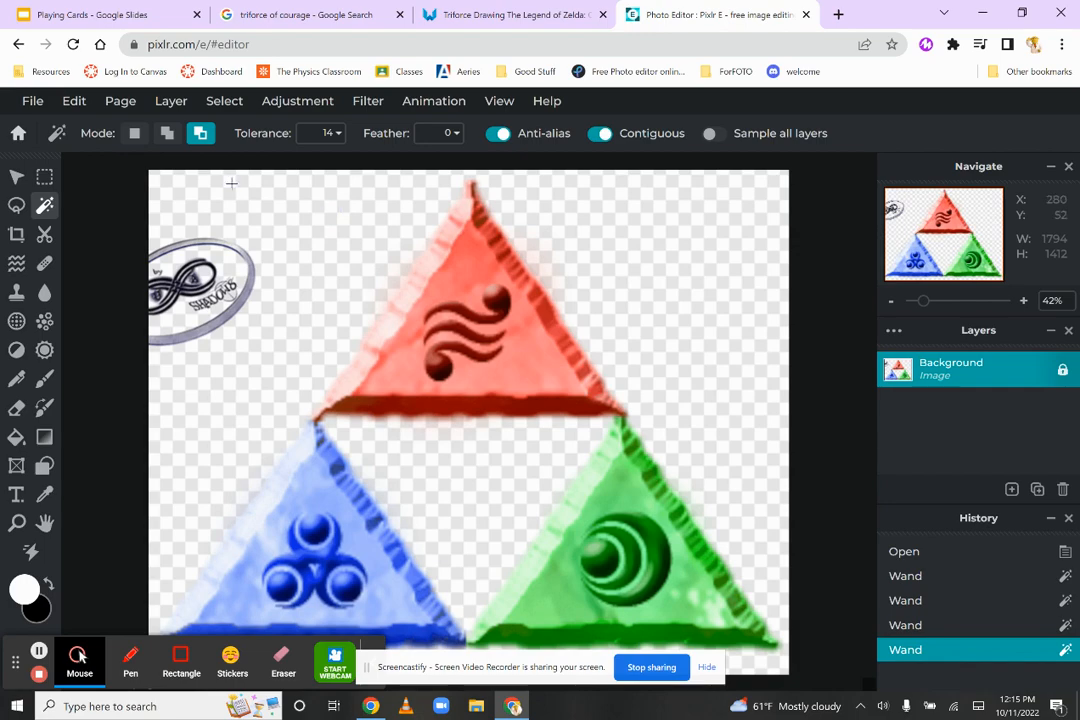
Step: Remove the checkered background around the triangles, in the gap between them and beside the red triangle, using new Wand selections at tolerance 14
left_click(133, 135)
left_click(240, 207)
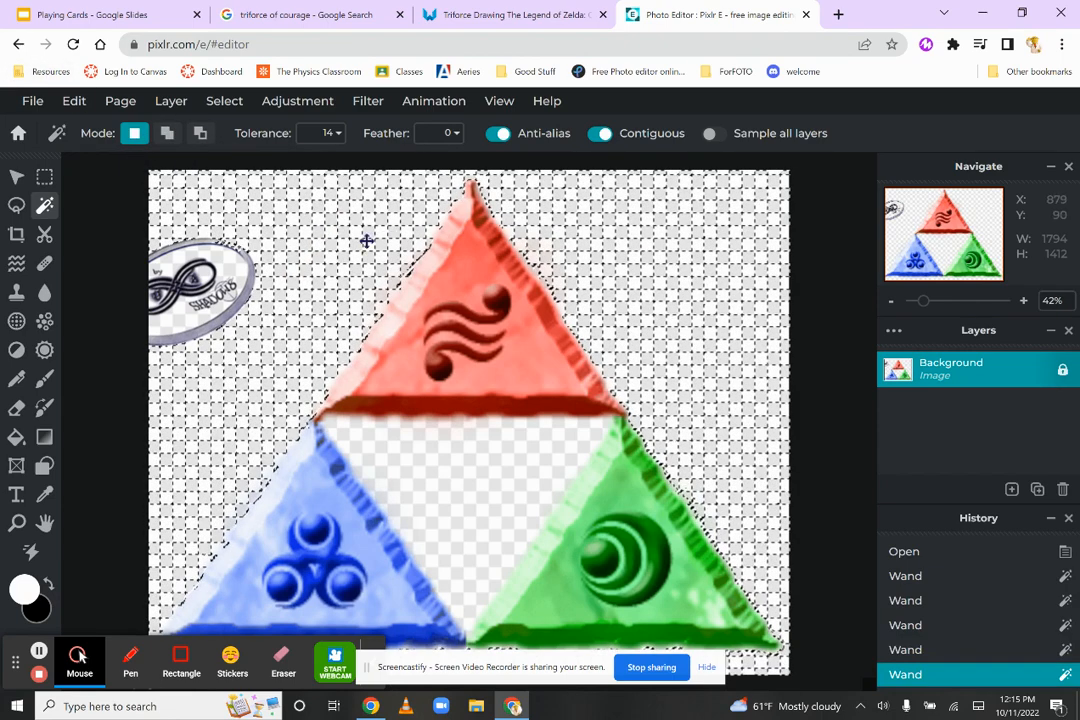
key("Delete")
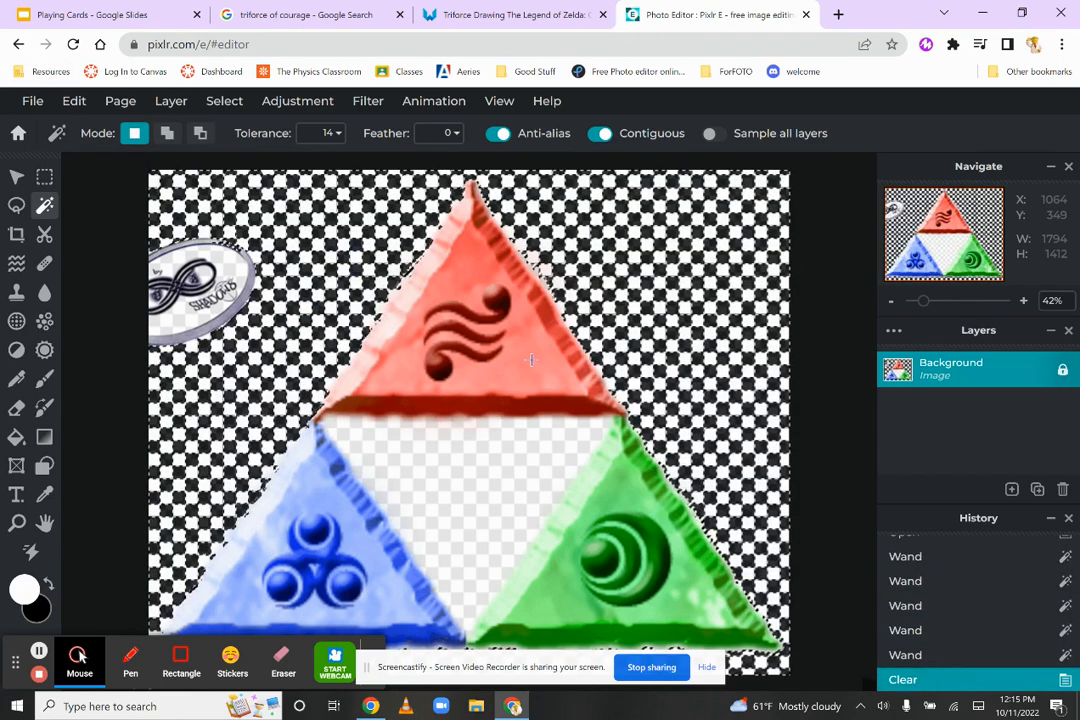
left_click(510, 444)
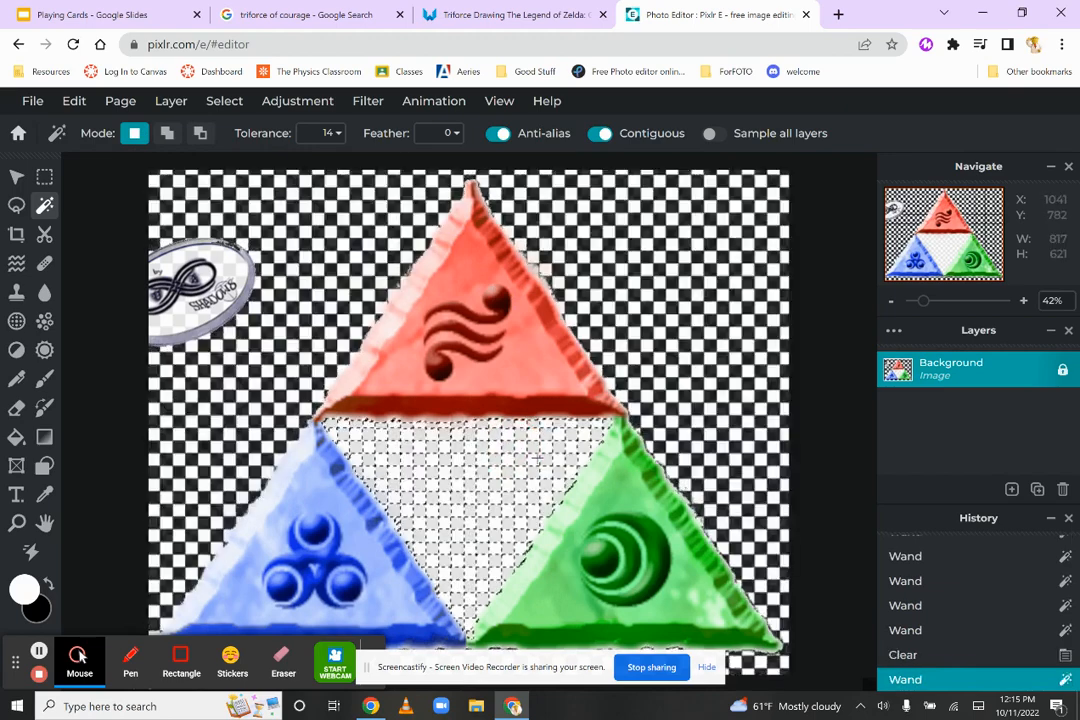
key("Delete")
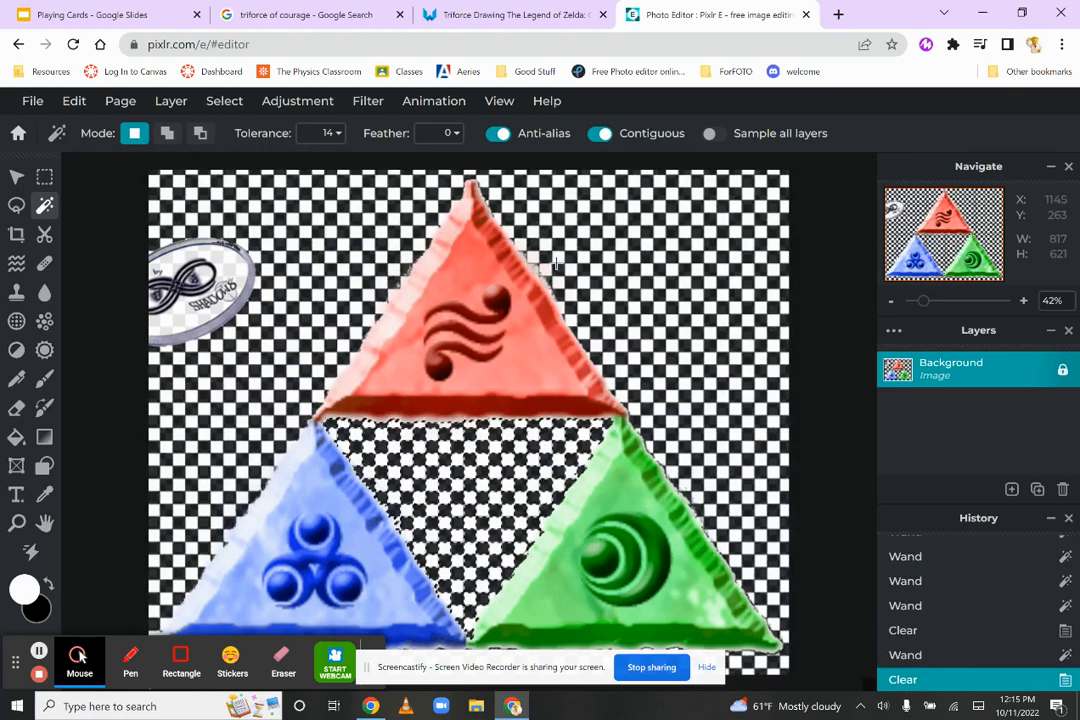
left_click(564, 301)
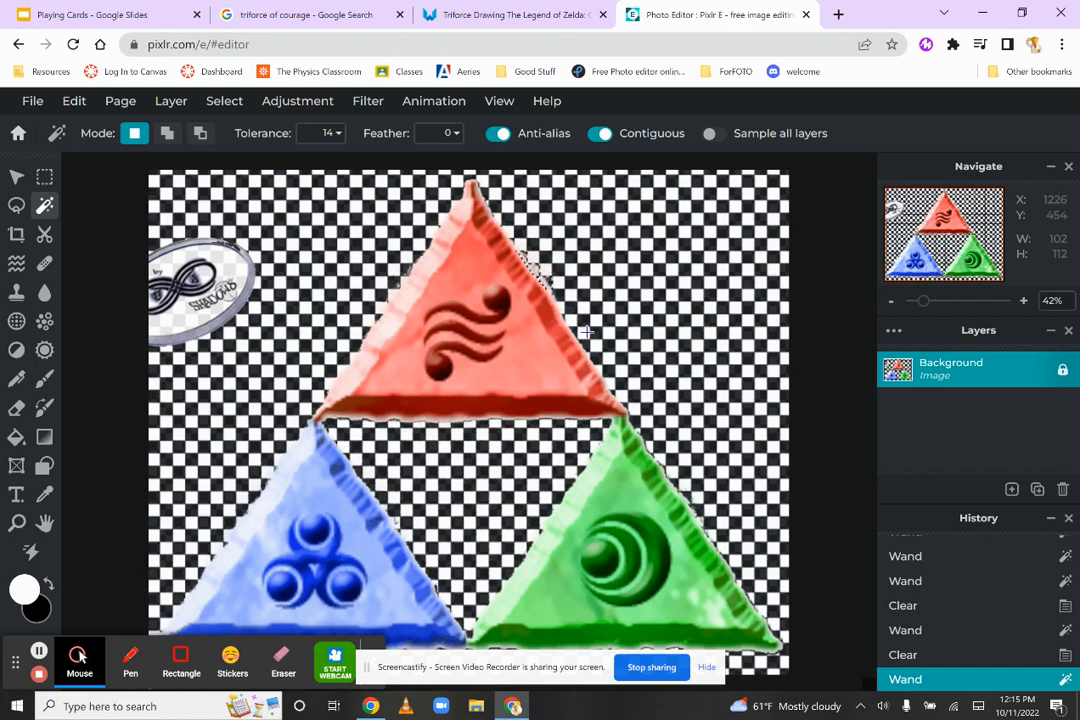
key("Delete")
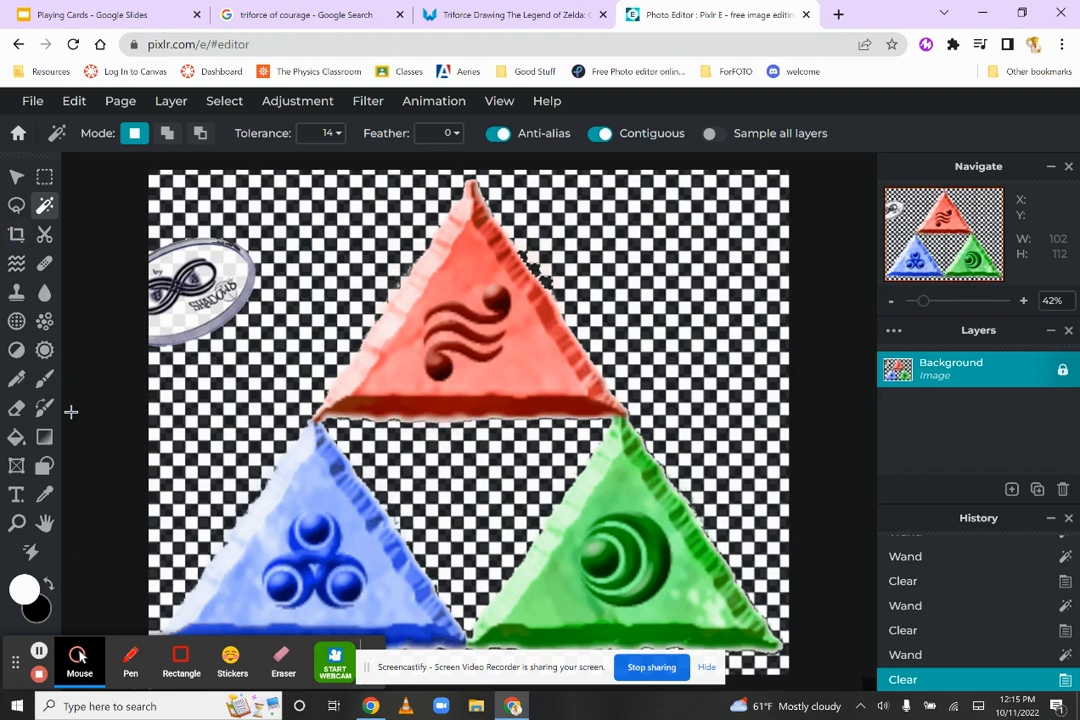
Step: Set the Eraser brush's softness to 0%
left_click(16, 407)
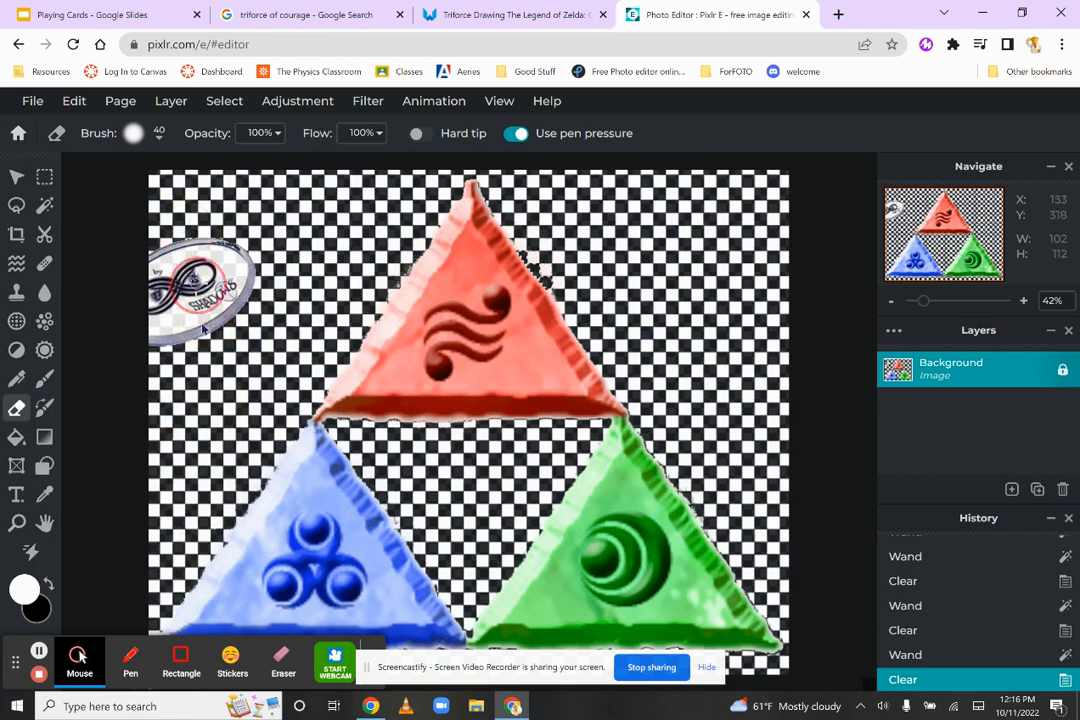
left_click(128, 130)
left_click(165, 197)
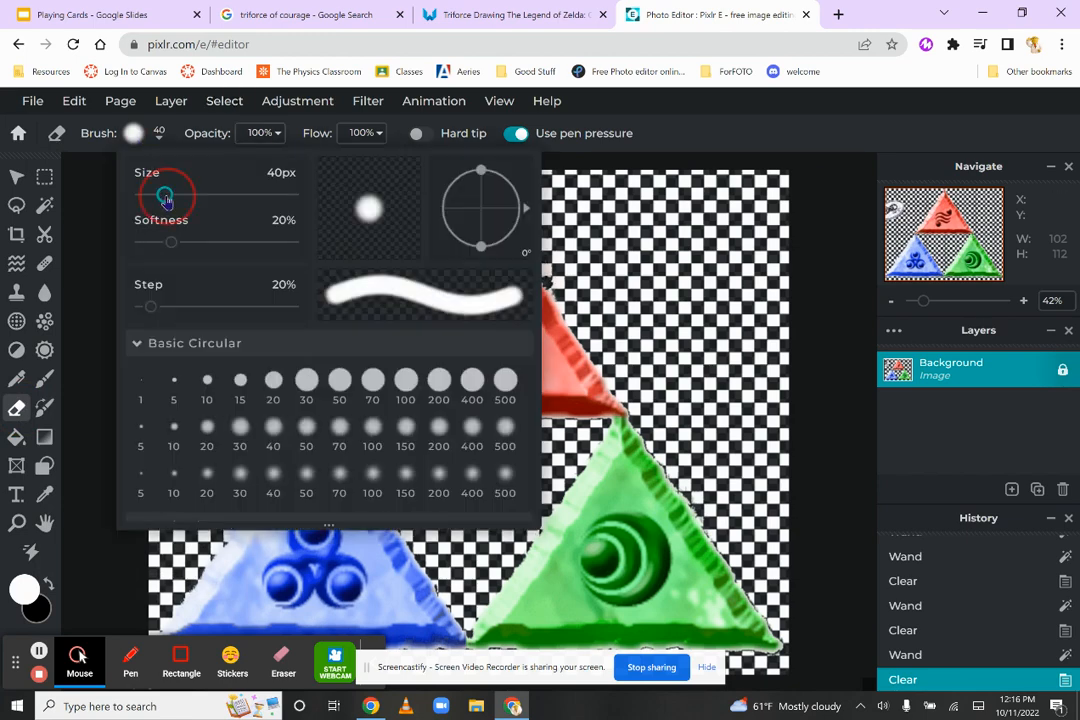
left_click_drag(170, 242, 119, 240)
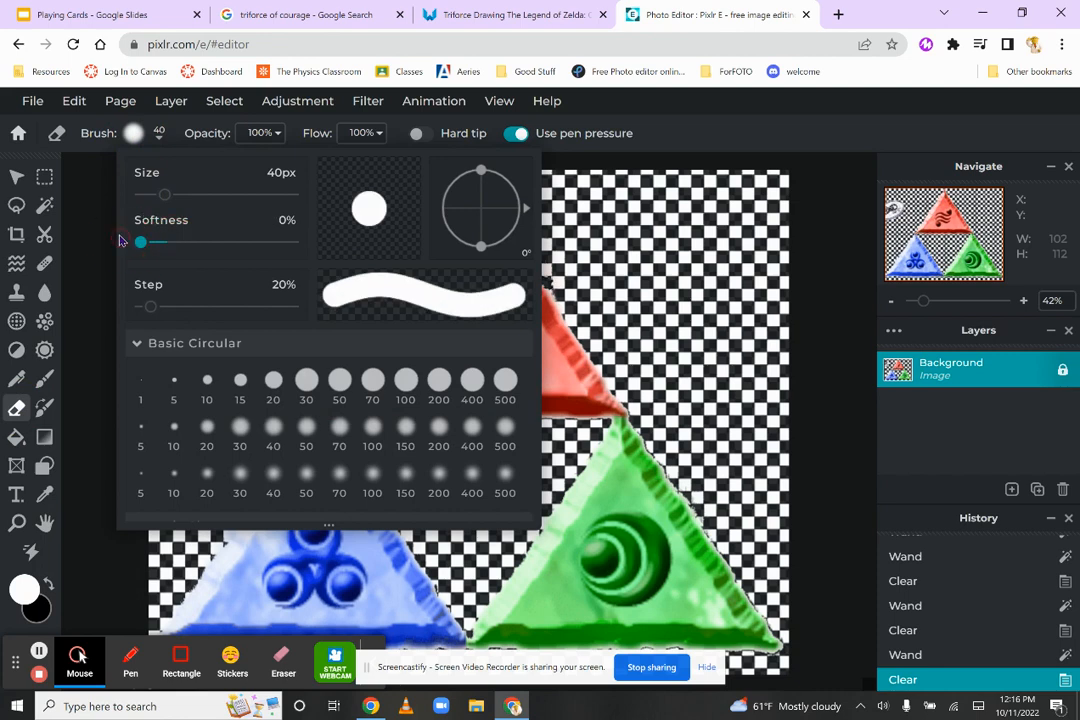
left_click(688, 244)
left_click_drag(247, 268, 245, 318)
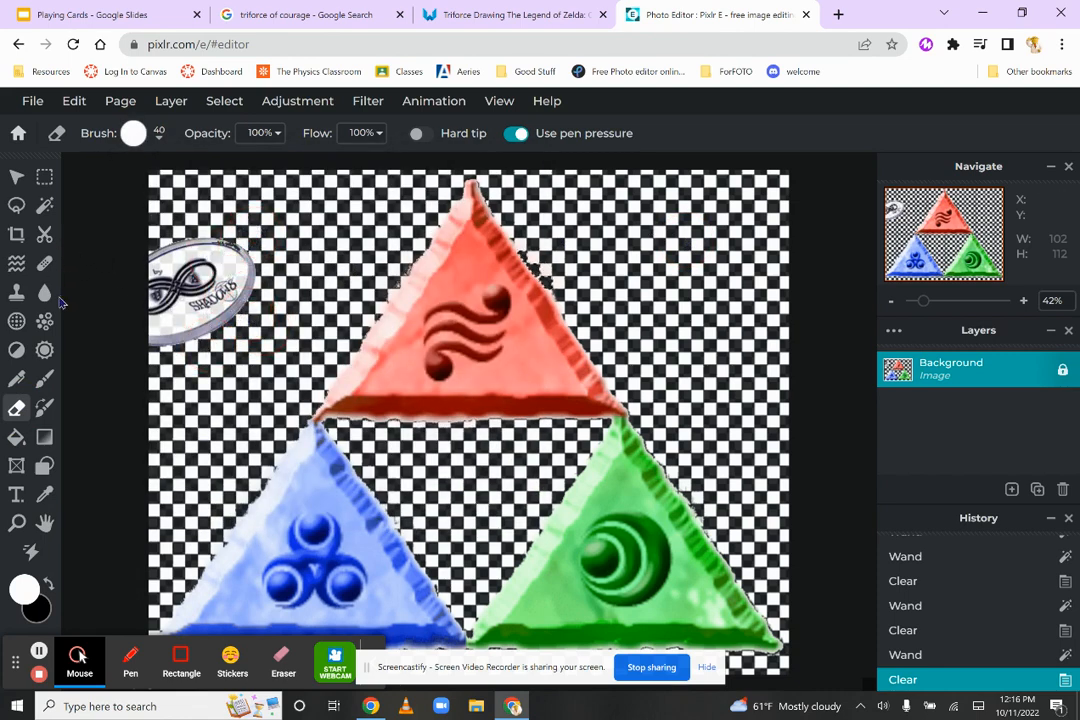
Step: Lasso the oval watermark beside the red triangle, clear that area and deselect it
left_click(16, 205)
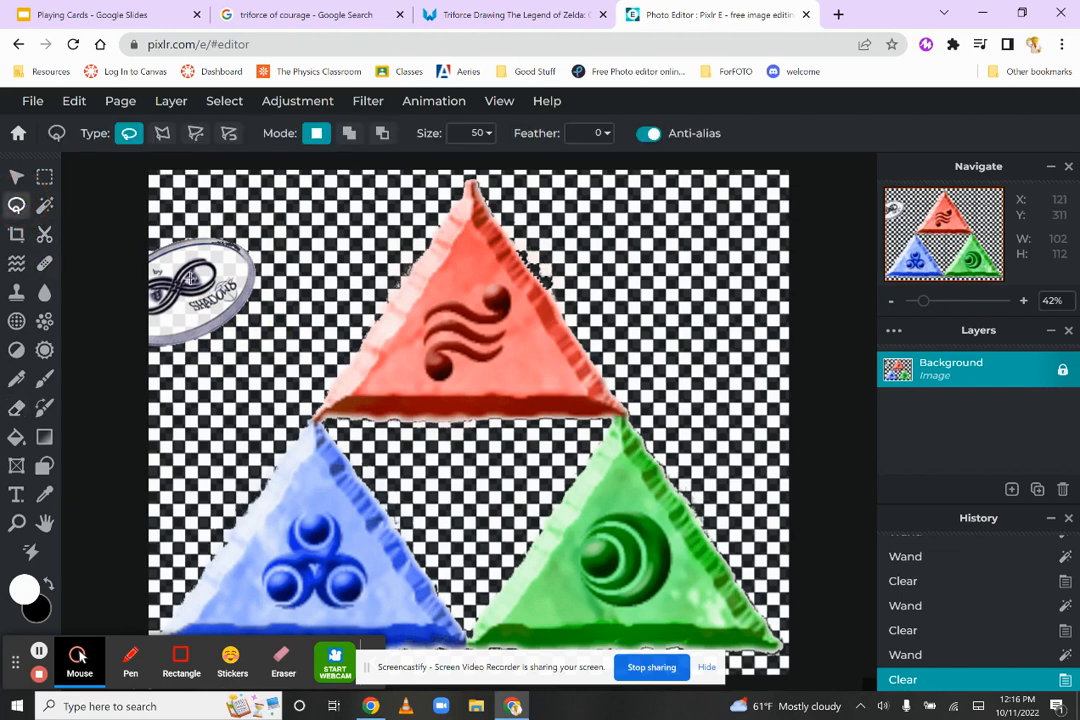
mouse_move(135, 232)
left_mouse_down()
mouse_move(262, 188)
mouse_move(193, 429)
mouse_move(121, 342)
mouse_move(125, 285)
left_mouse_up()
key("Delete")
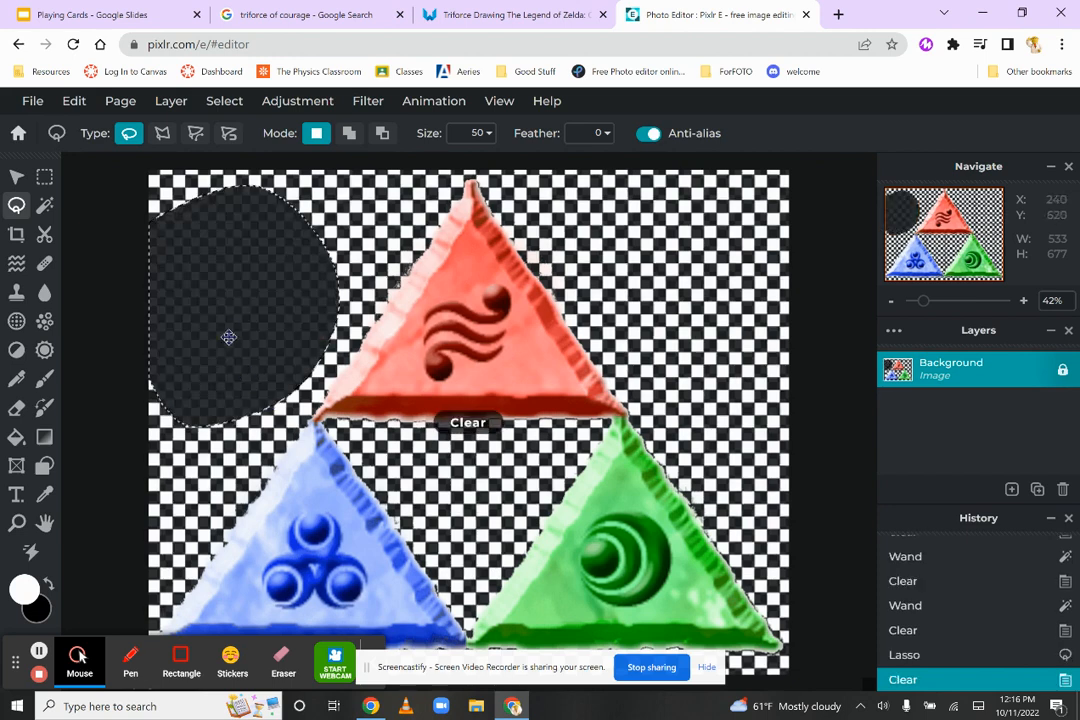
left_click(664, 269)
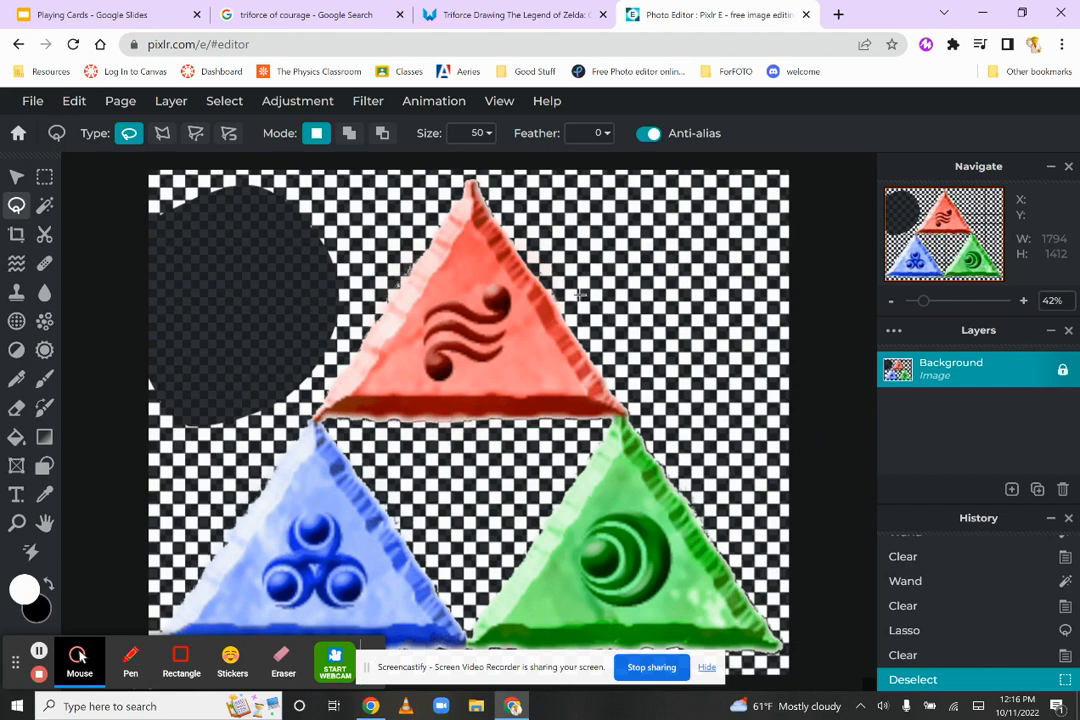
Step: Export the Background layer as a PNG named triforce to the Desktop
left_click(32, 102)
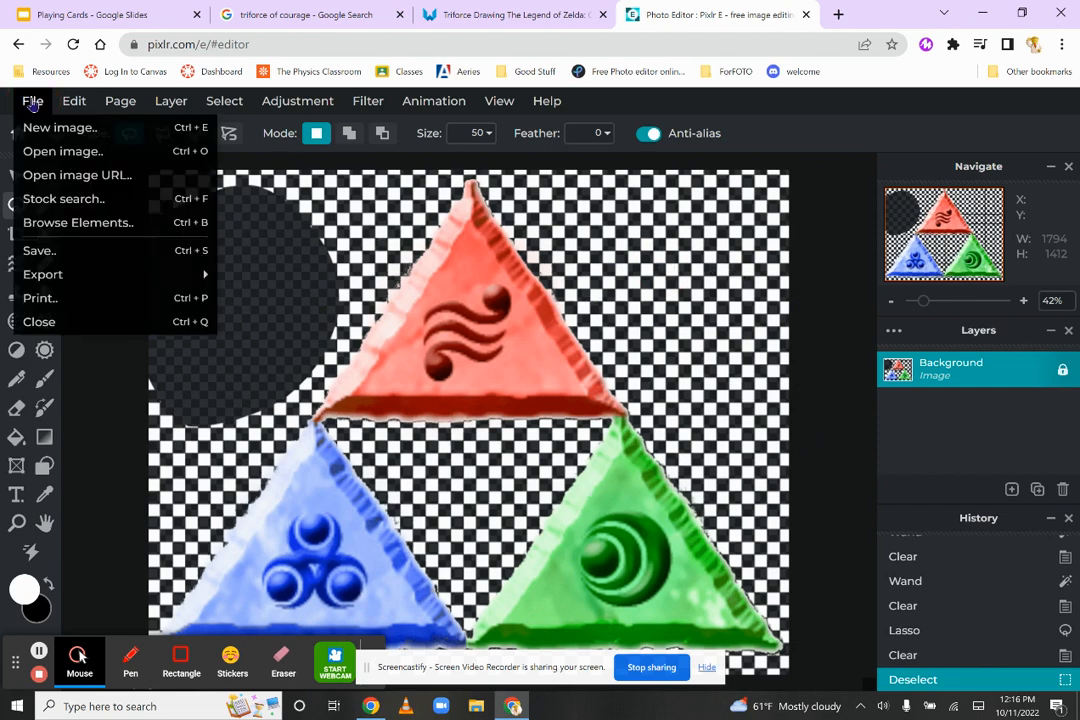
mouse_move(70, 276)
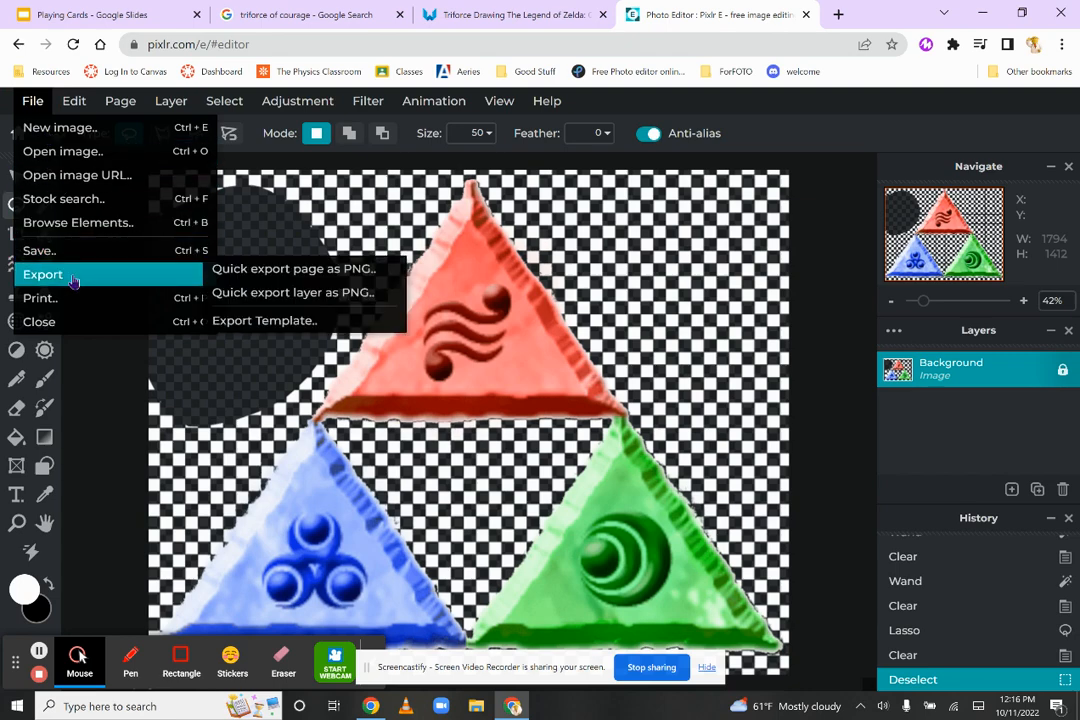
left_click(258, 296)
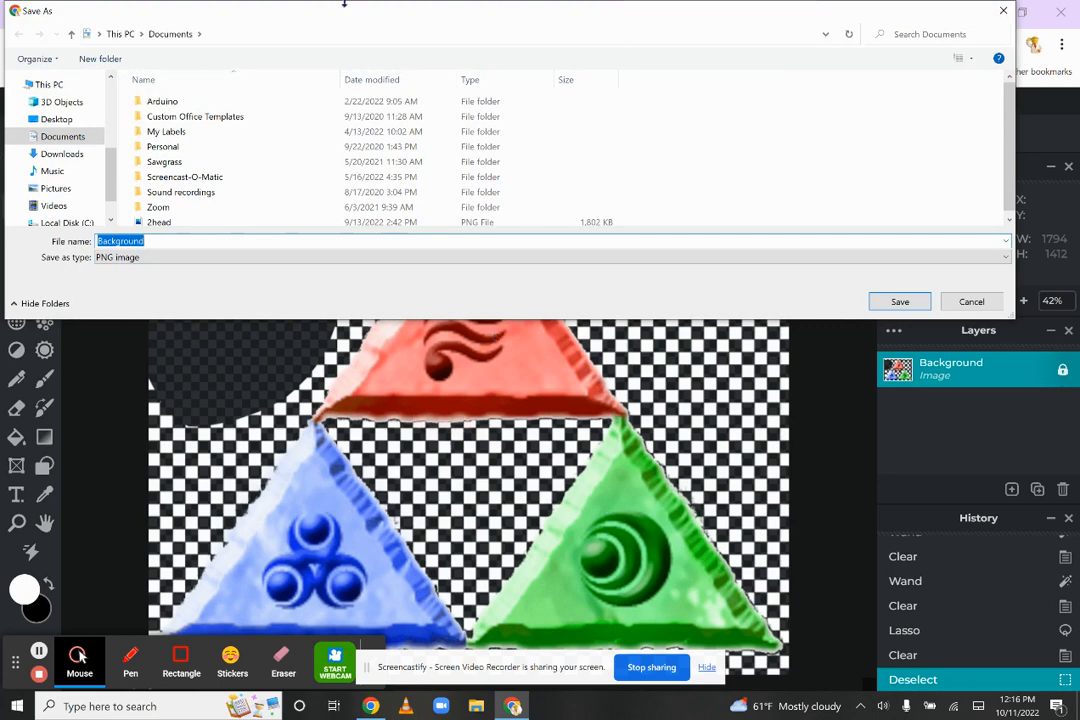
left_click(34, 122)
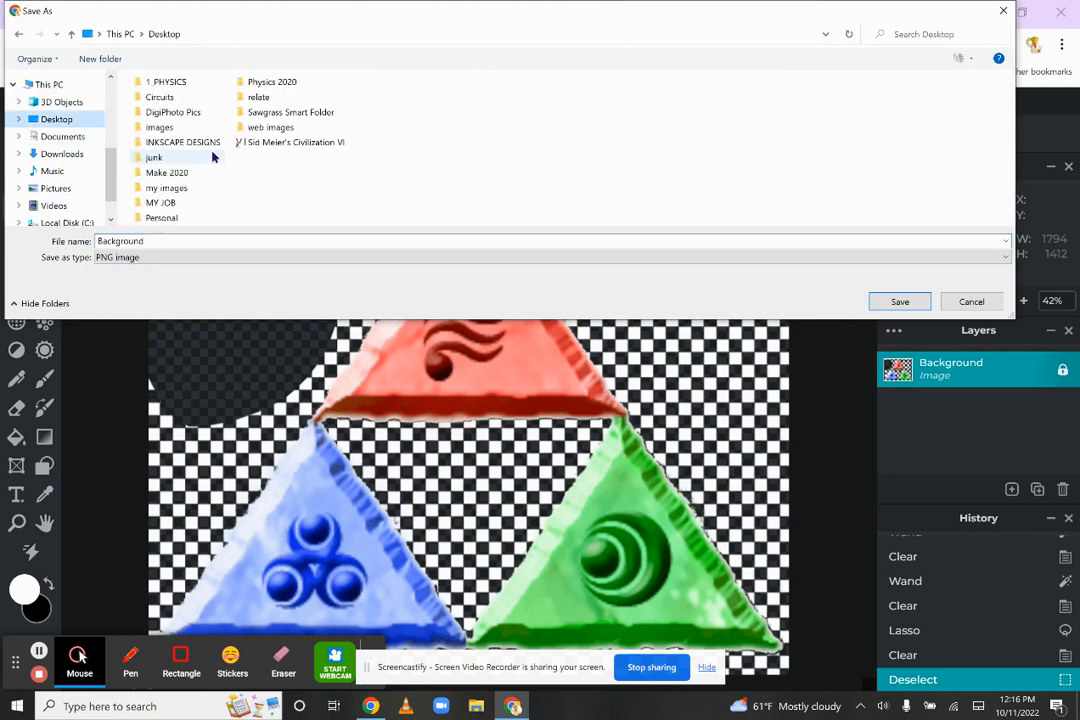
left_click(174, 241)
type("triforce")
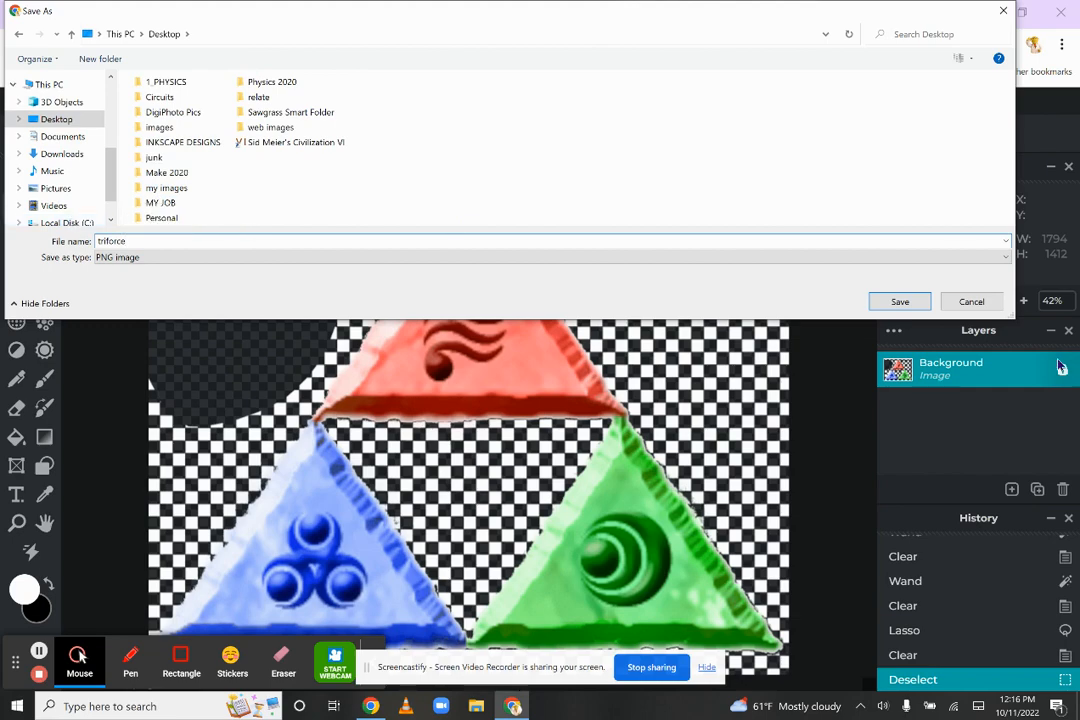
left_click(905, 302)
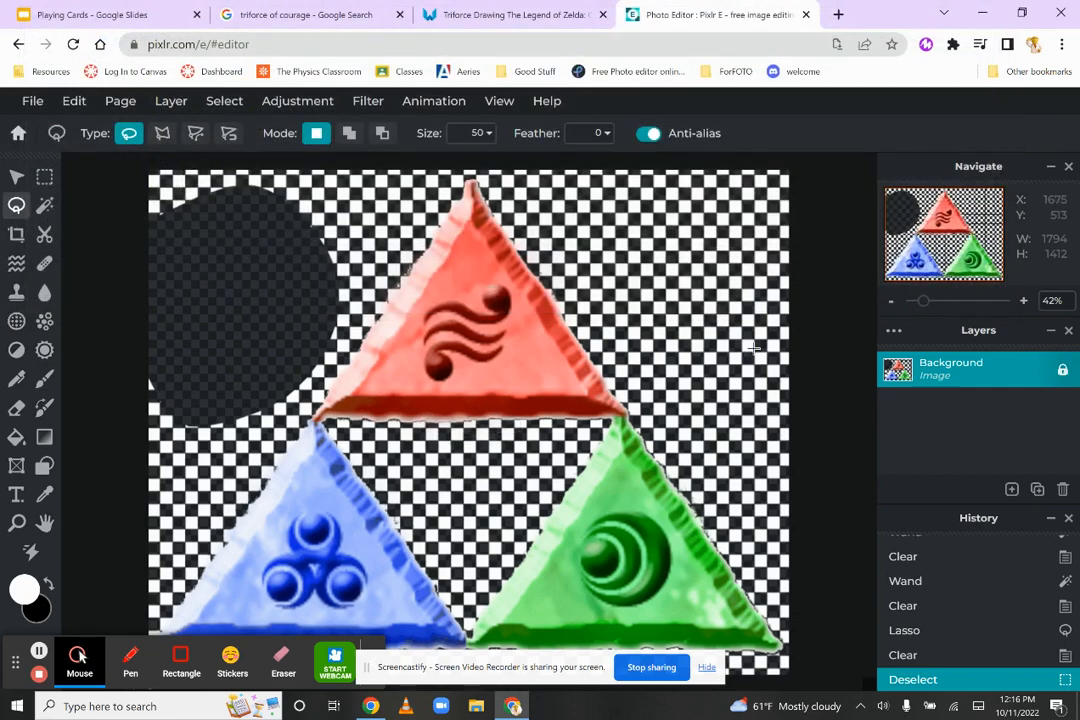
Step: Switch to the Playing Cards presentation in Google Slides and insert the triforce image from the Desktop onto the blank card slide
left_click(90, 15)
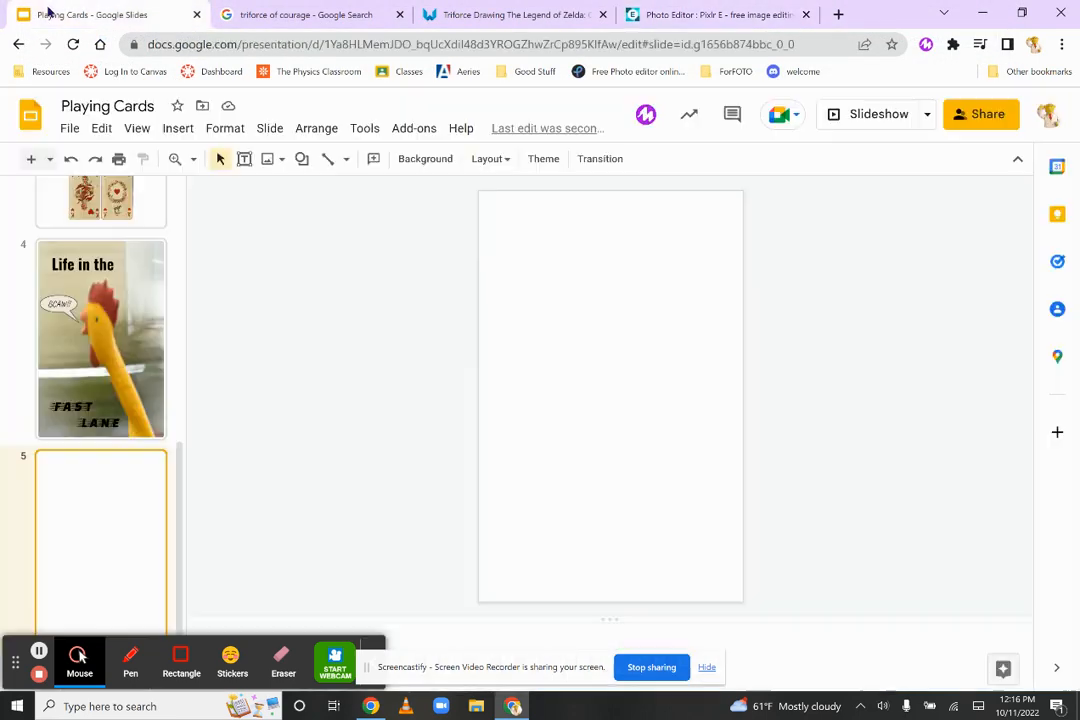
right_click(518, 257)
left_click(537, 243)
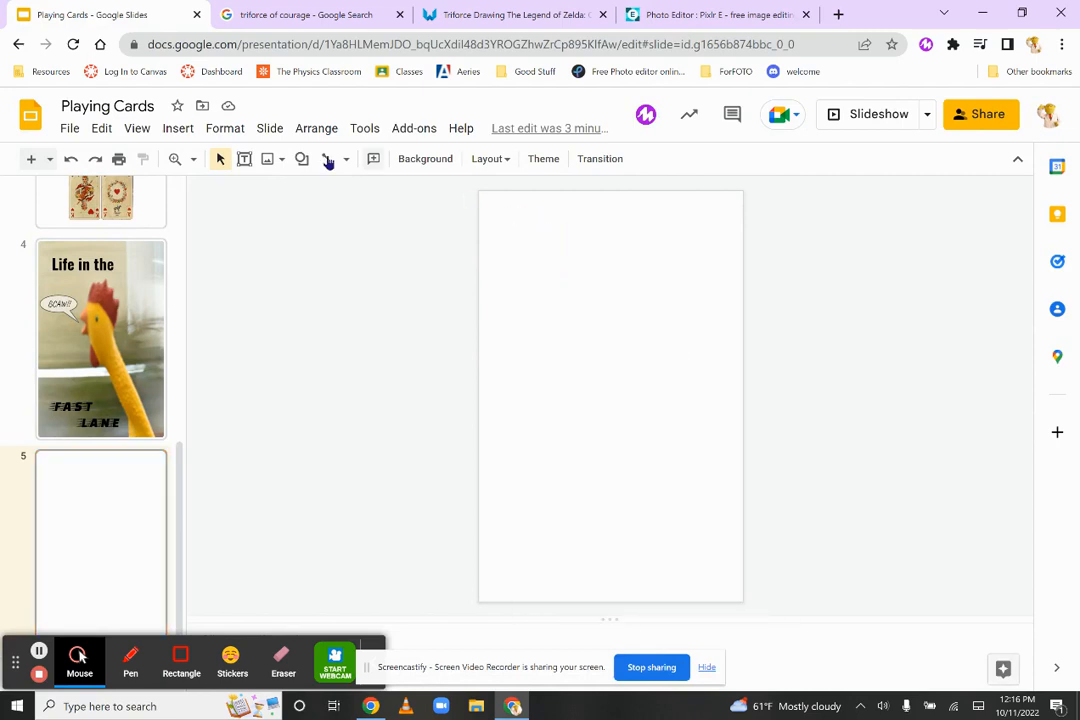
left_click(178, 130)
mouse_move(182, 158)
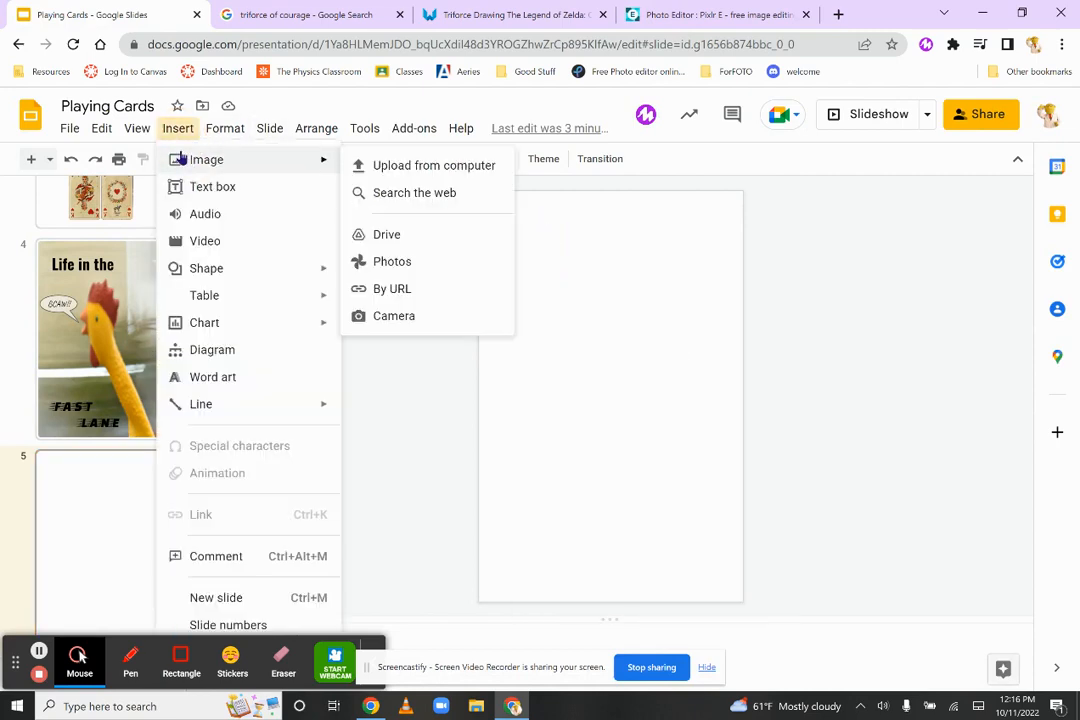
left_click(399, 166)
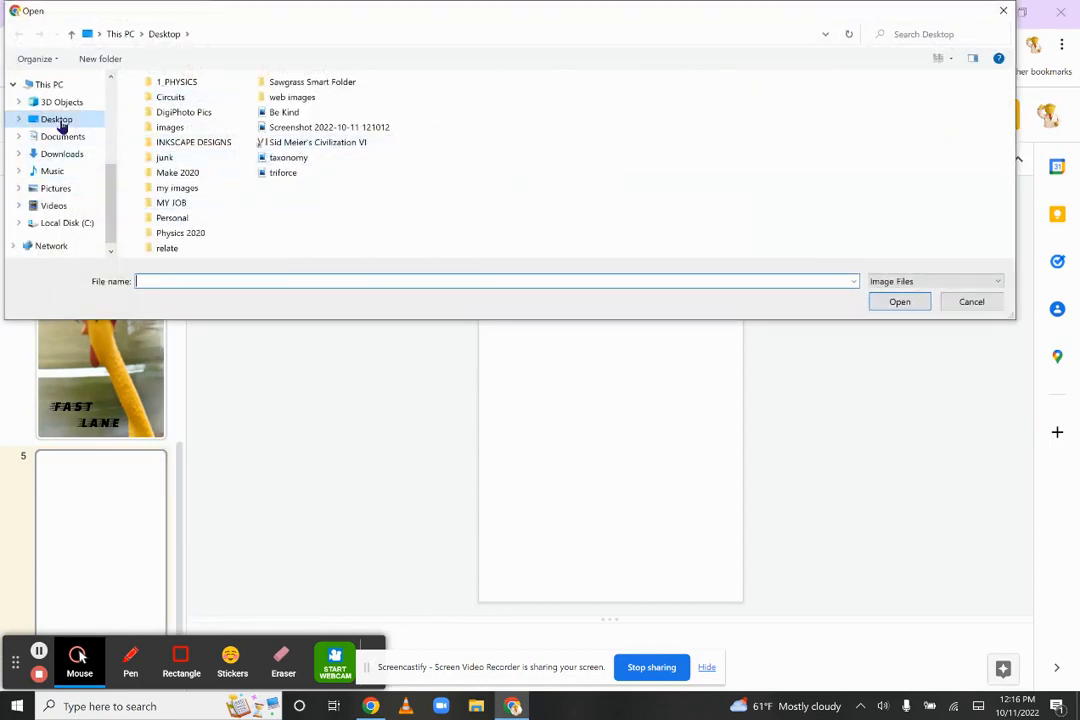
left_click(283, 172)
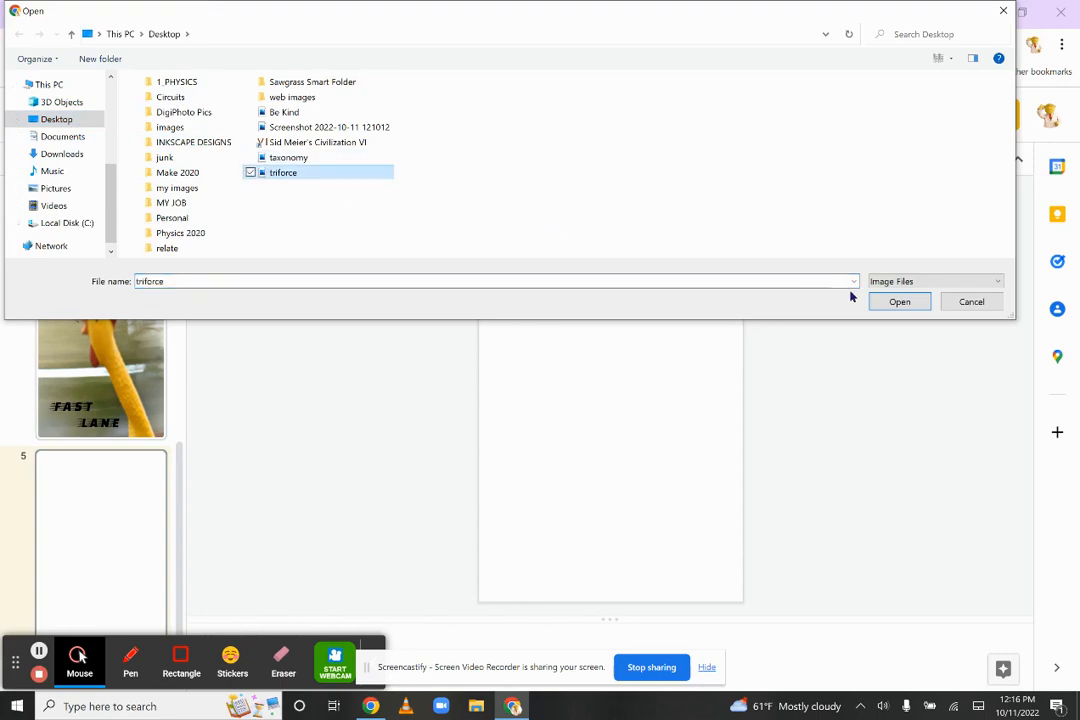
left_click(900, 302)
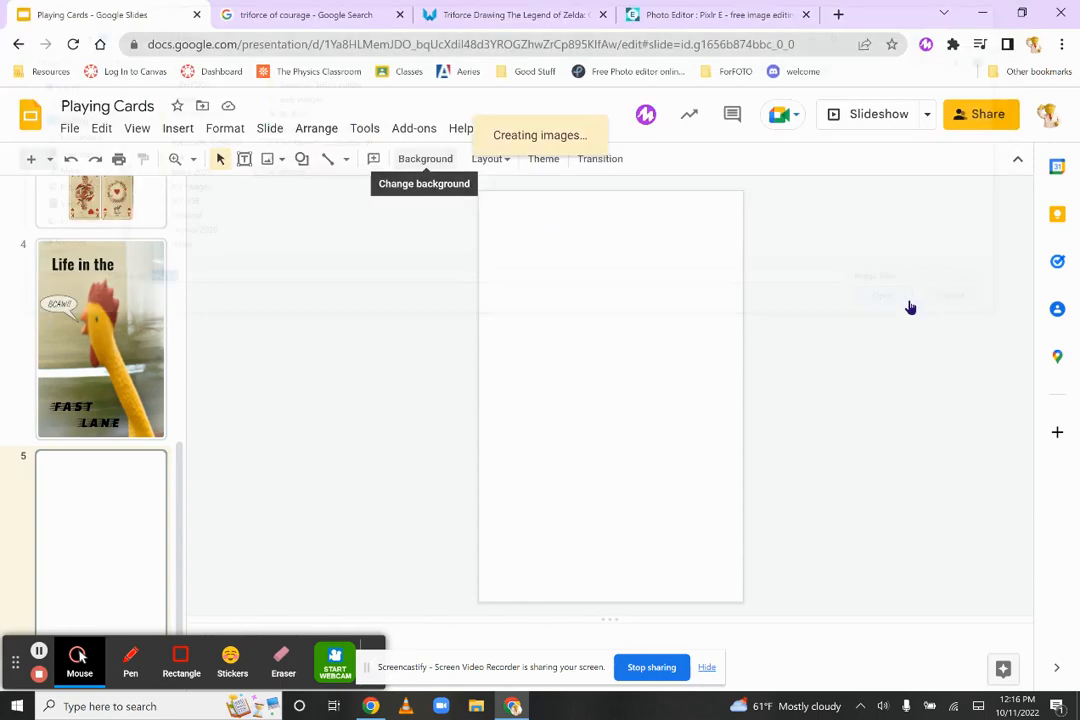
left_click(685, 433)
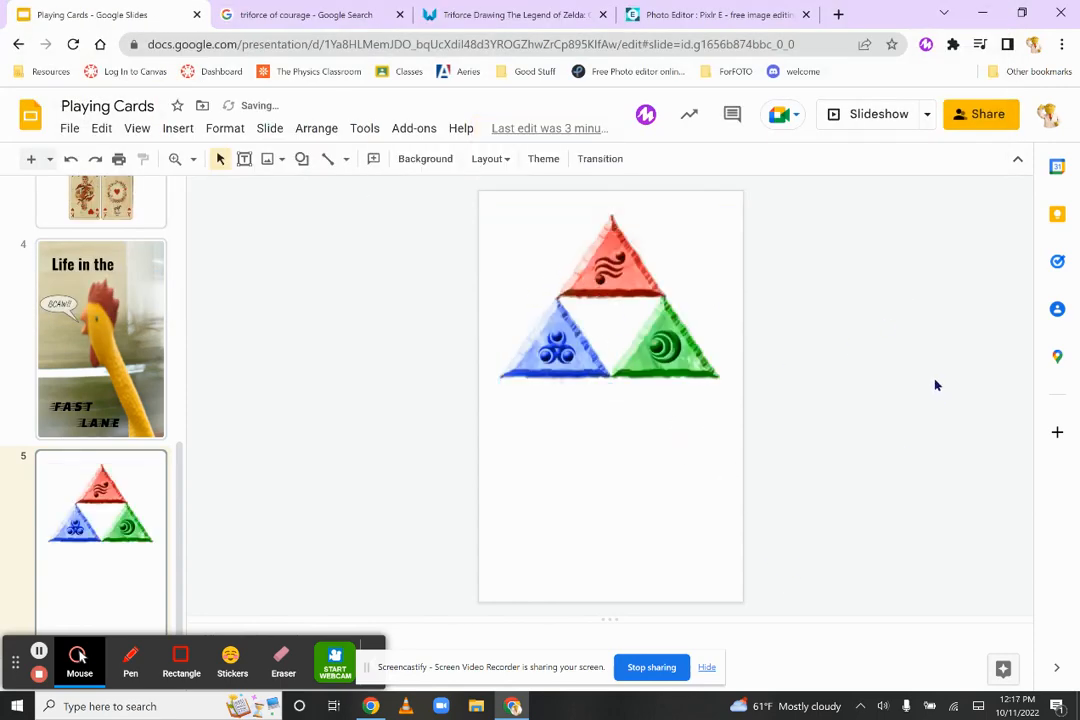
Step: Start cropping the inserted triforce image
left_click(600, 249)
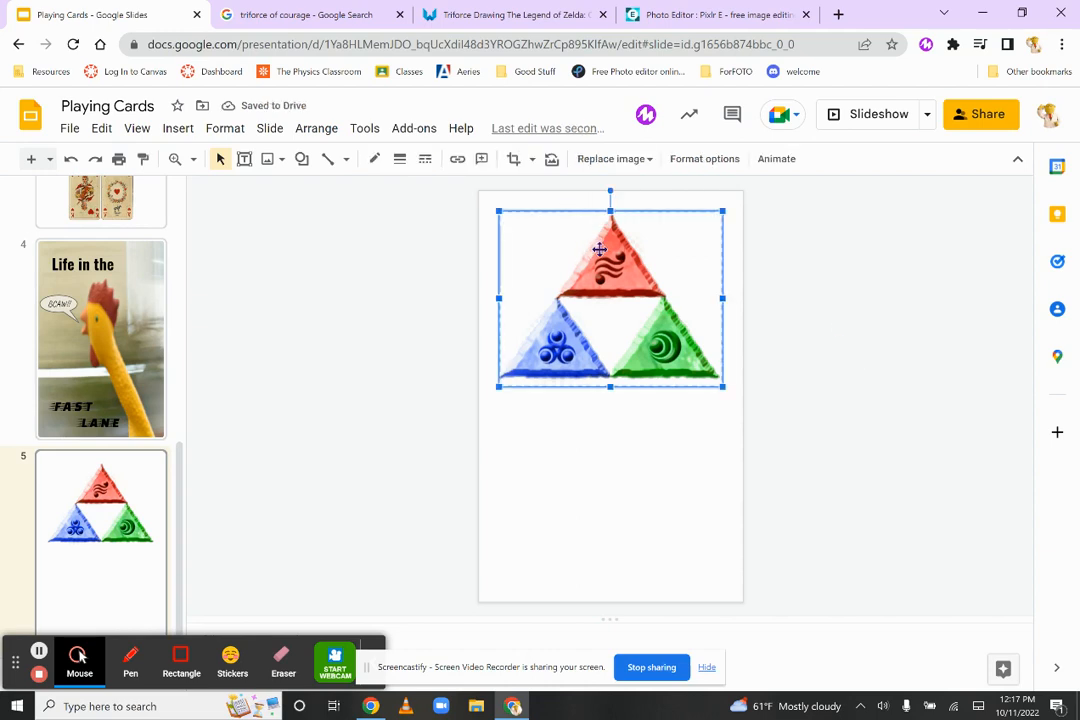
double_click(665, 389)
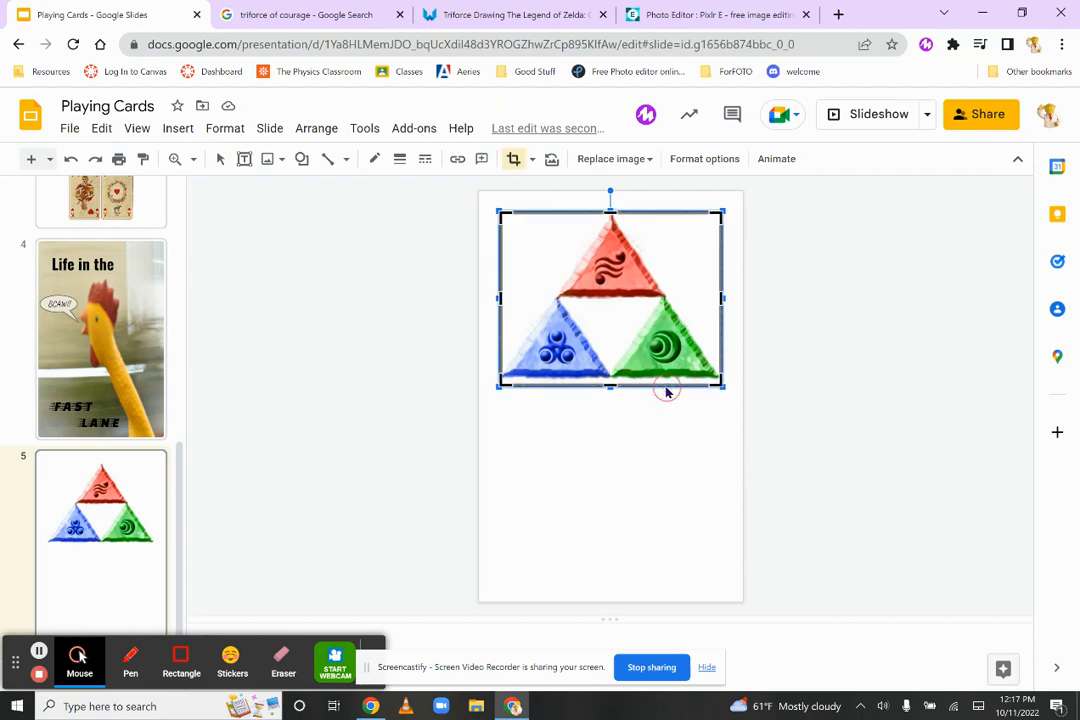
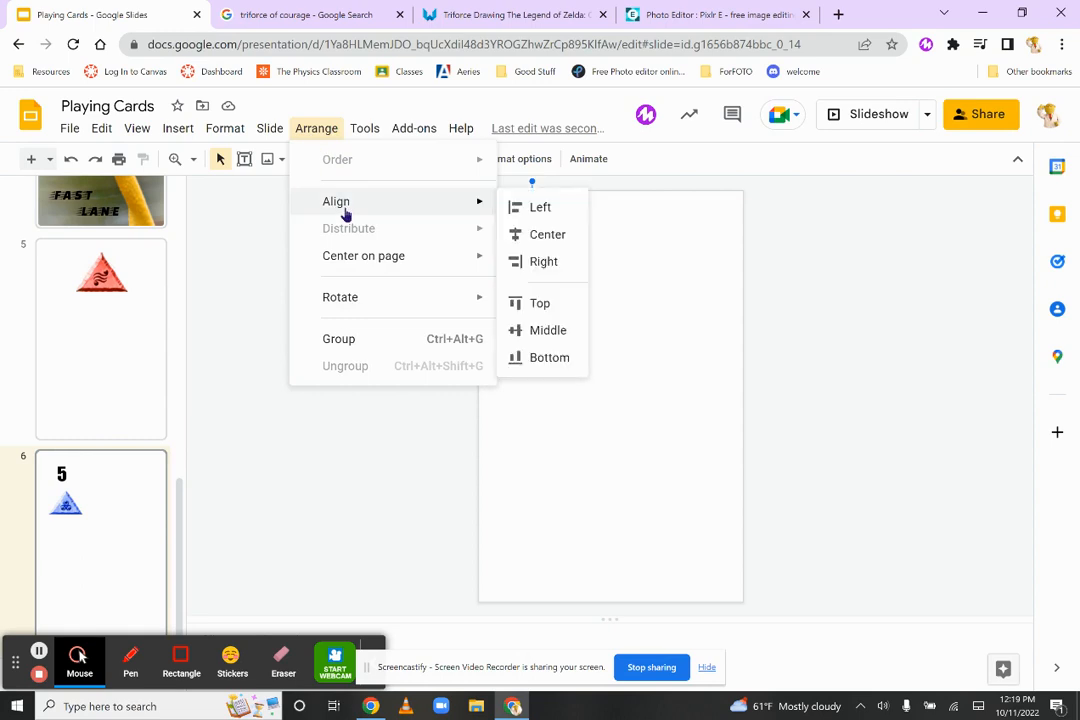
Step: Align the number 5 and the blue triangle on their centers, and nudge the 5 down closer to the triangle
left_click(540, 235)
left_click(658, 331)
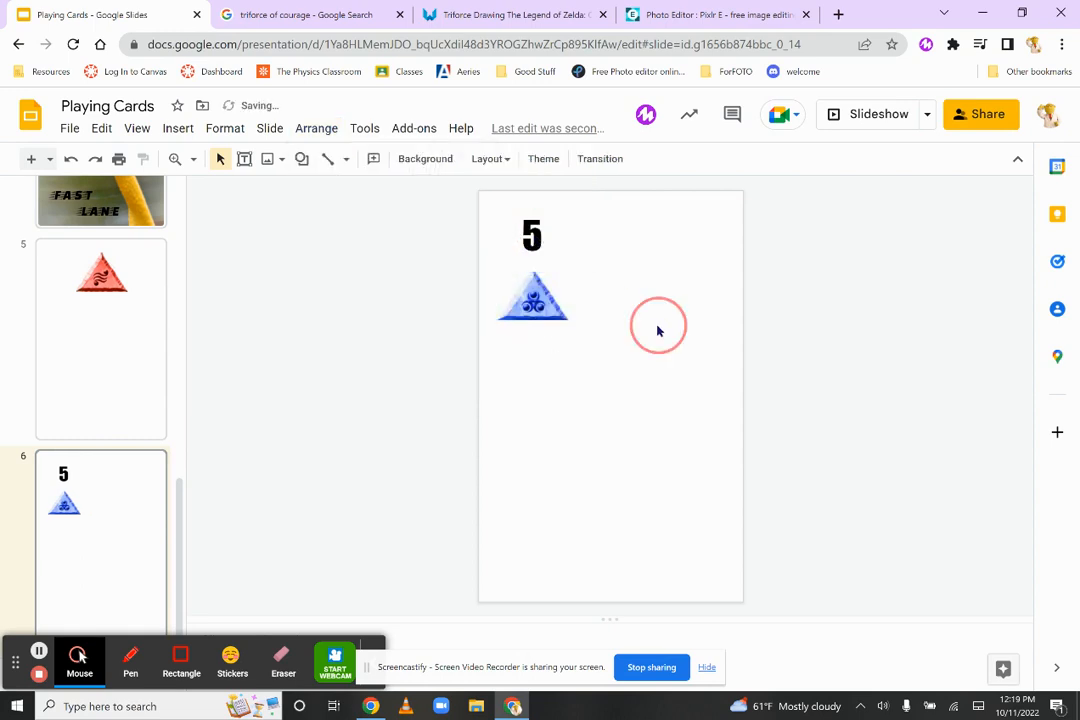
left_click(545, 251)
left_click(521, 200)
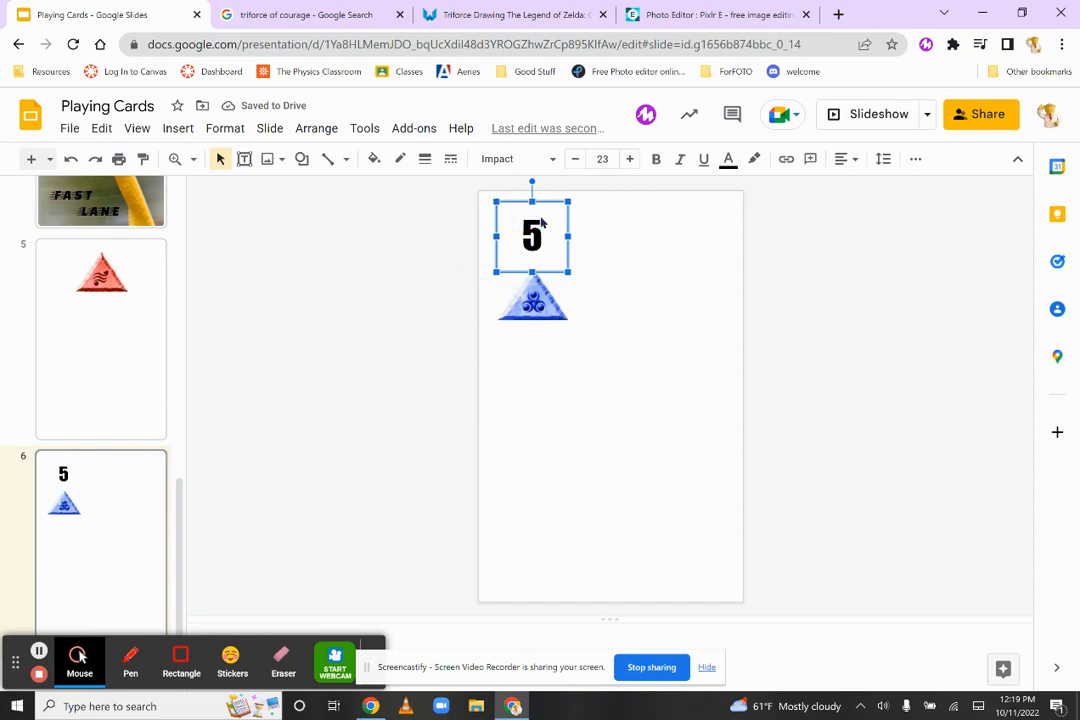
key("Down")
key("Down")
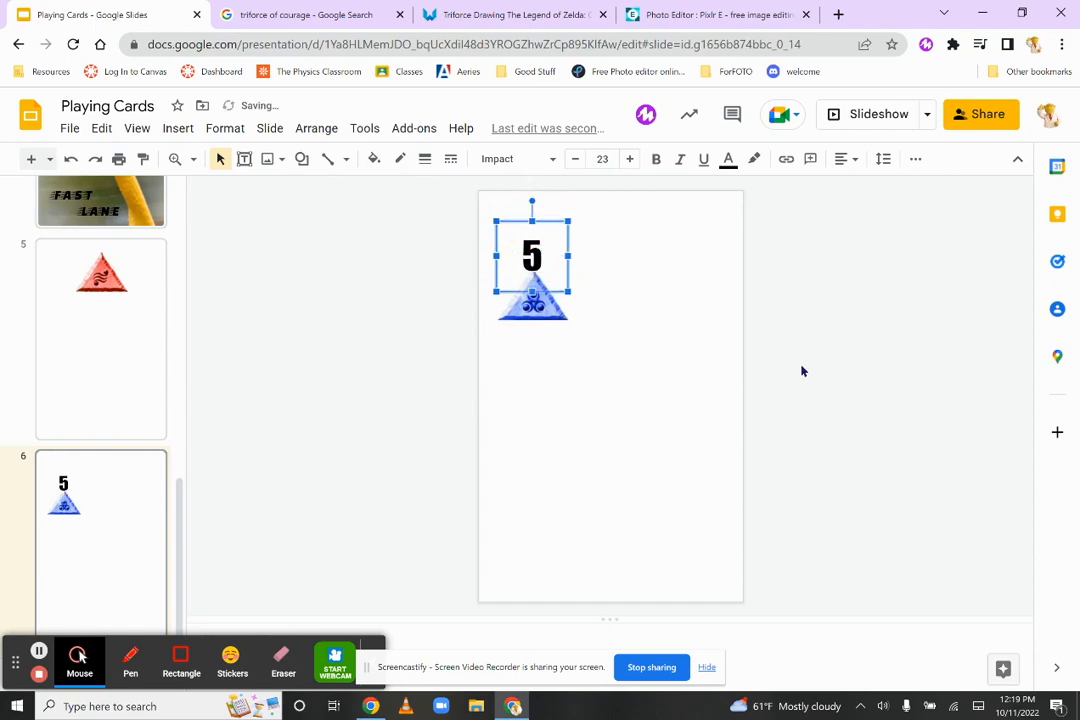
key("Up")
Step: Shrink the blue triangle proportionally to about three quarters of its width, keeping its upper-left corner in place
left_click(568, 322)
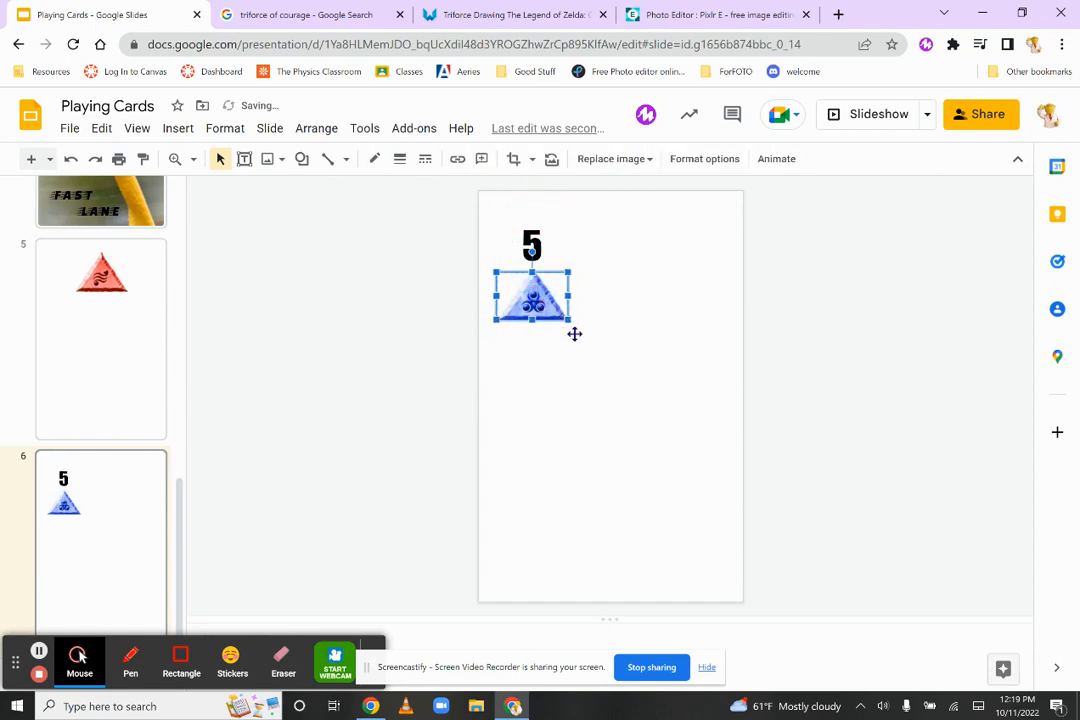
left_click_drag(566, 322, 554, 311)
left_click(591, 328)
Step: Realign the number 5 and the smaller blue triangle on their centers
left_click(523, 245)
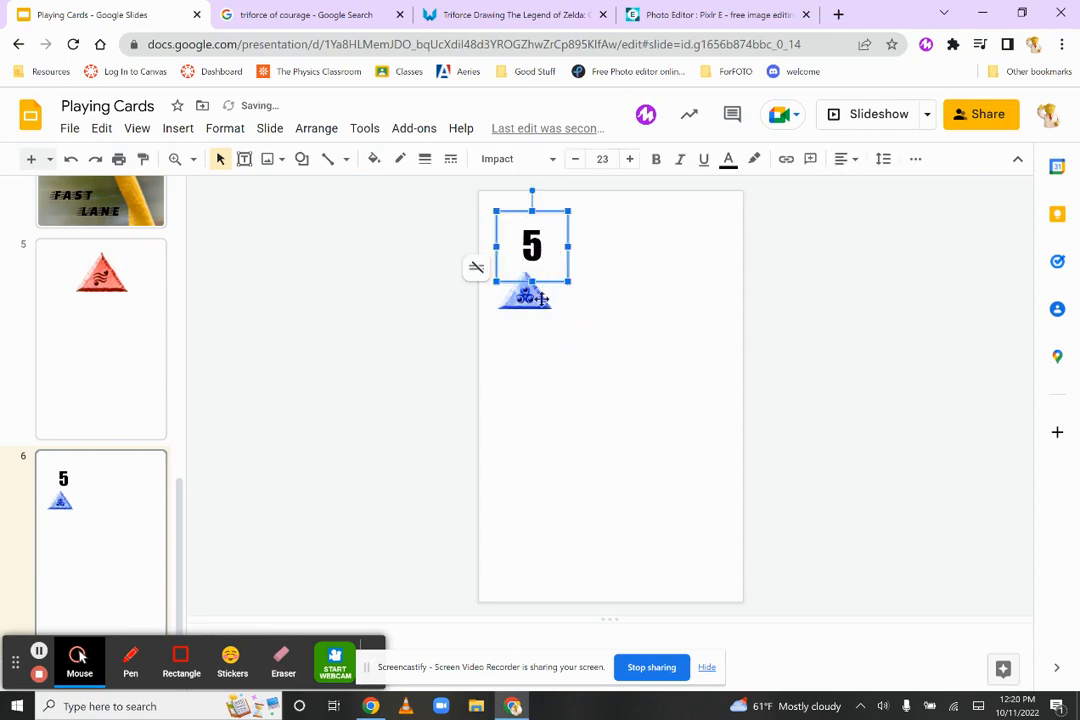
left_click(531, 300, "shift")
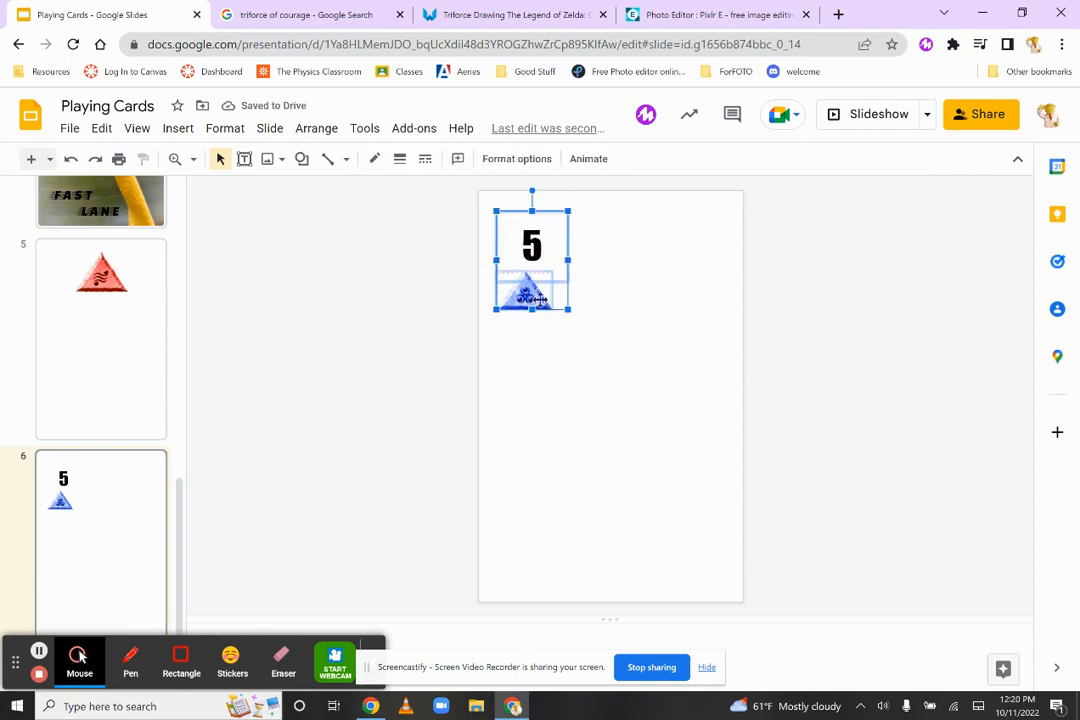
left_click(316, 128)
mouse_move(355, 206)
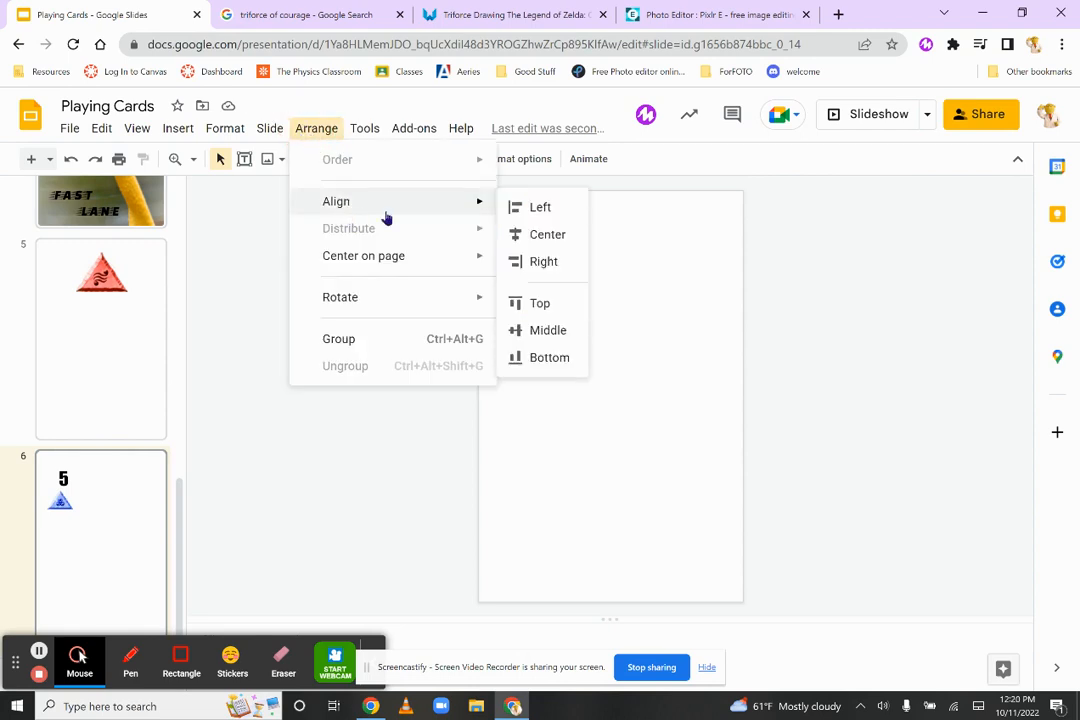
left_click(548, 234)
left_click(647, 333)
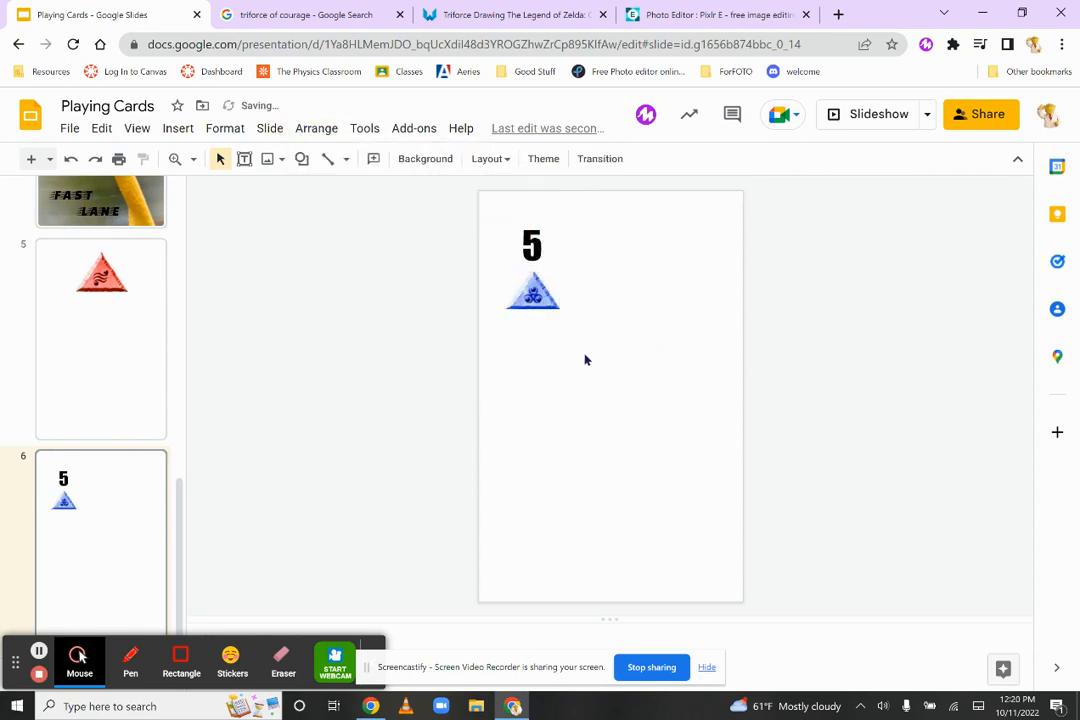
Step: Group the number 5 with the blue triangle beneath it
left_click_drag(493, 213, 605, 338)
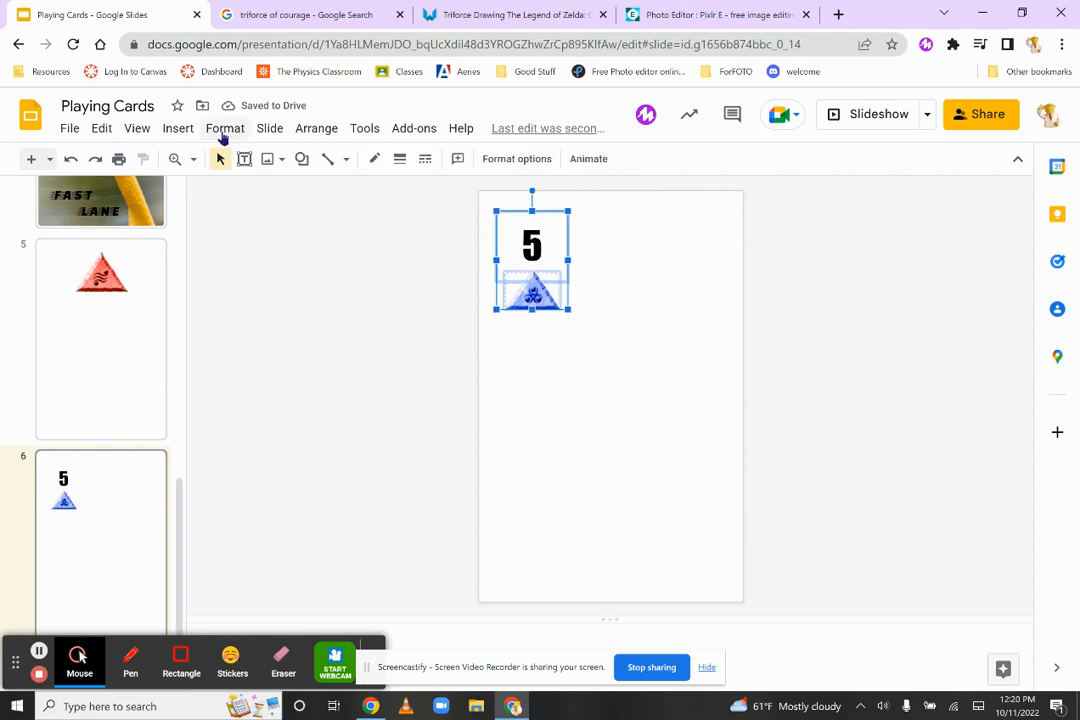
left_click(223, 138)
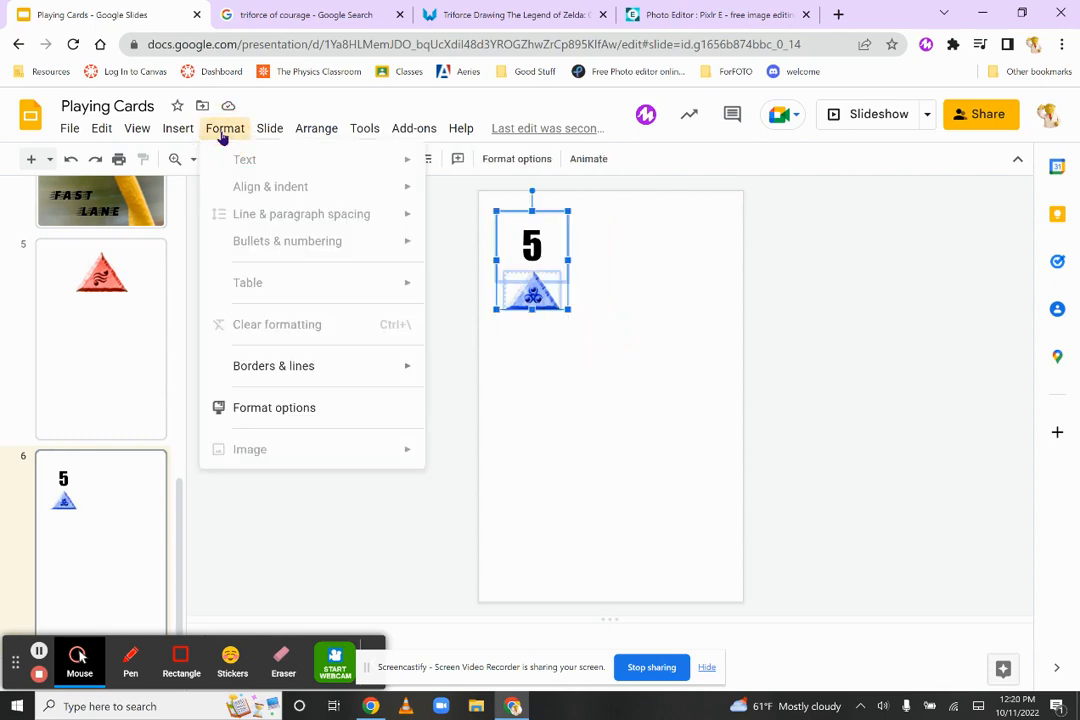
mouse_move(313, 134)
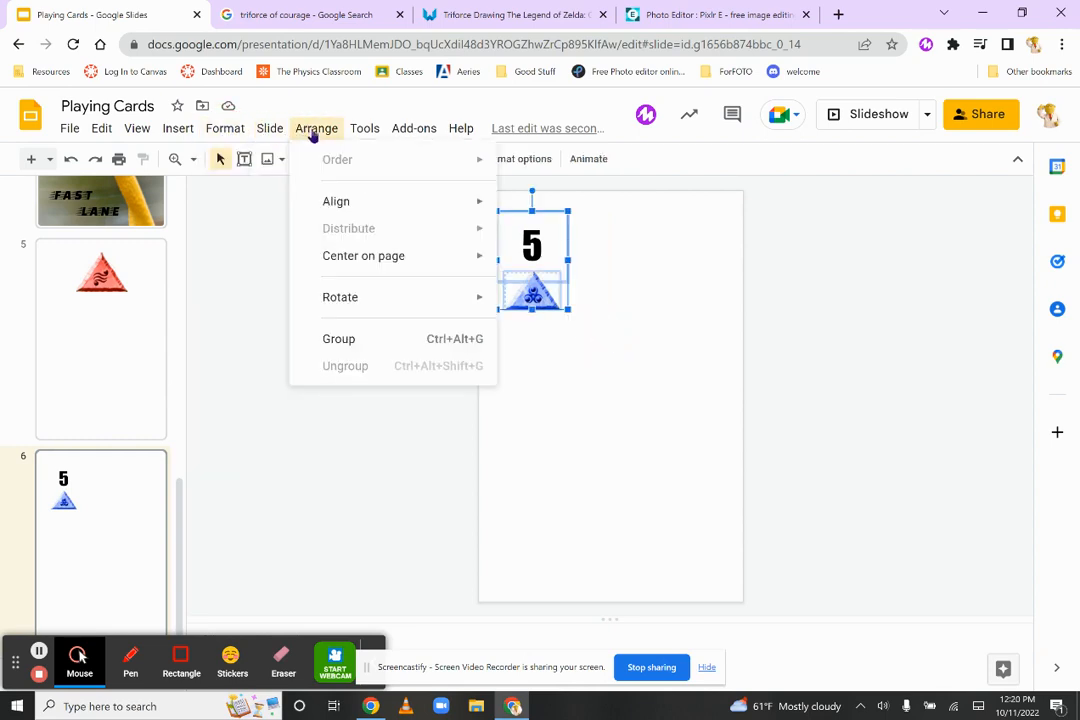
left_click(340, 339)
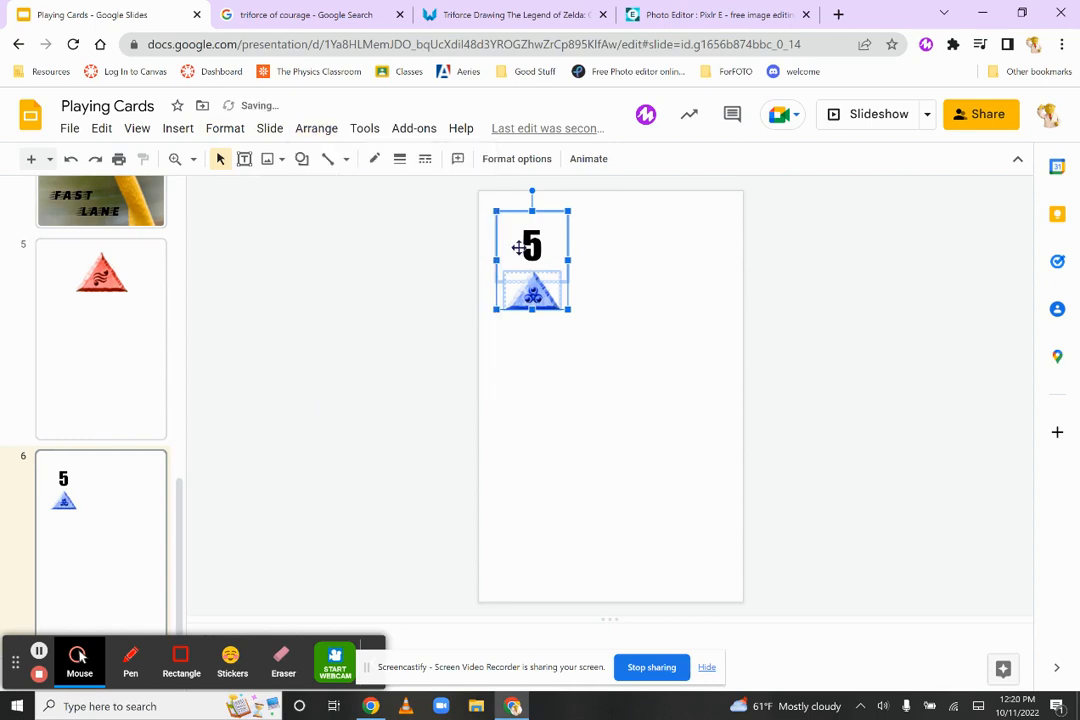
right_click(521, 246)
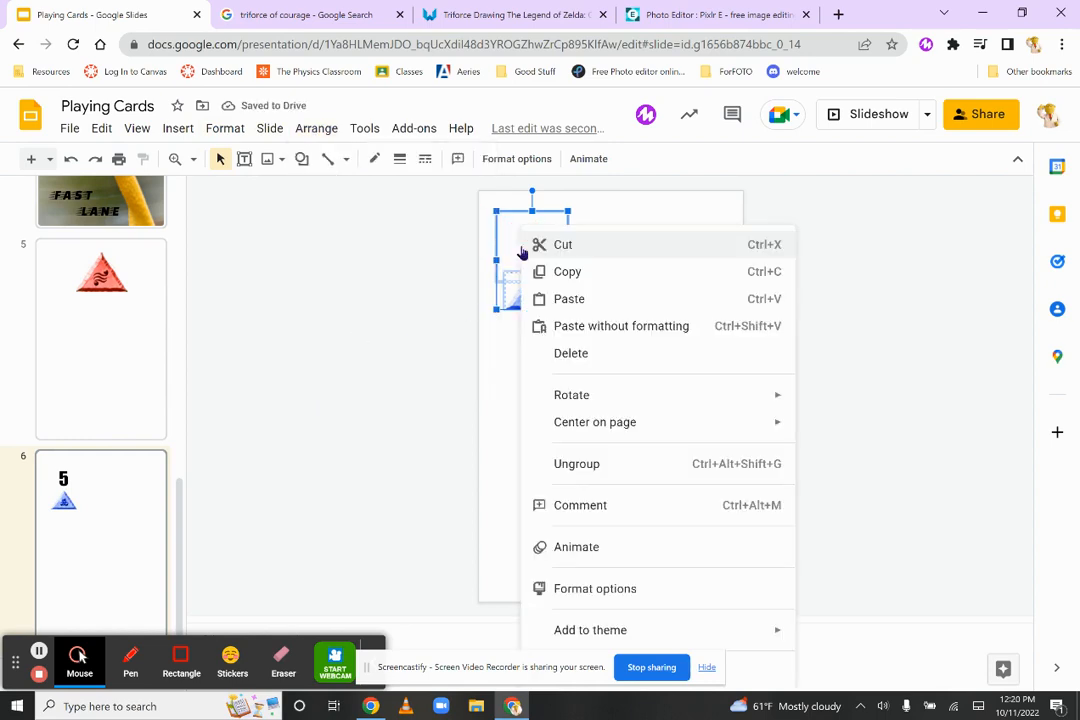
left_click(499, 378)
Step: Scale down the grouped 5 and blue triangle and move the group closer to the card's upper-left corner
left_click(515, 278)
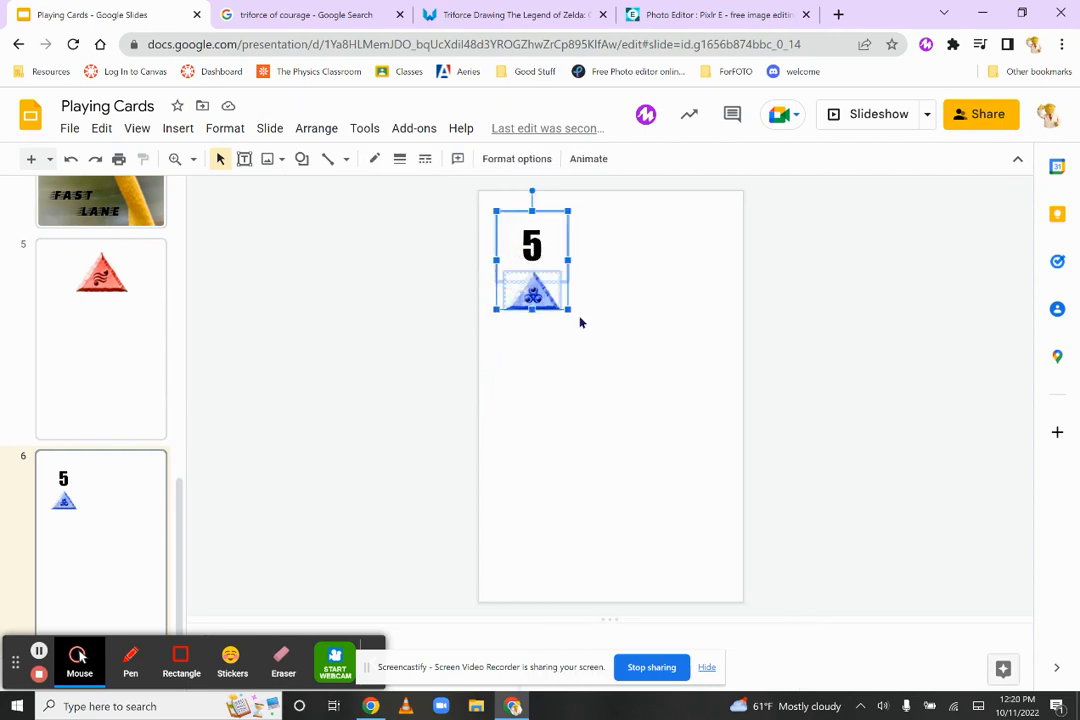
left_click_drag(568, 308, 547, 292)
left_click_drag(521, 240, 516, 233)
left_click(662, 343)
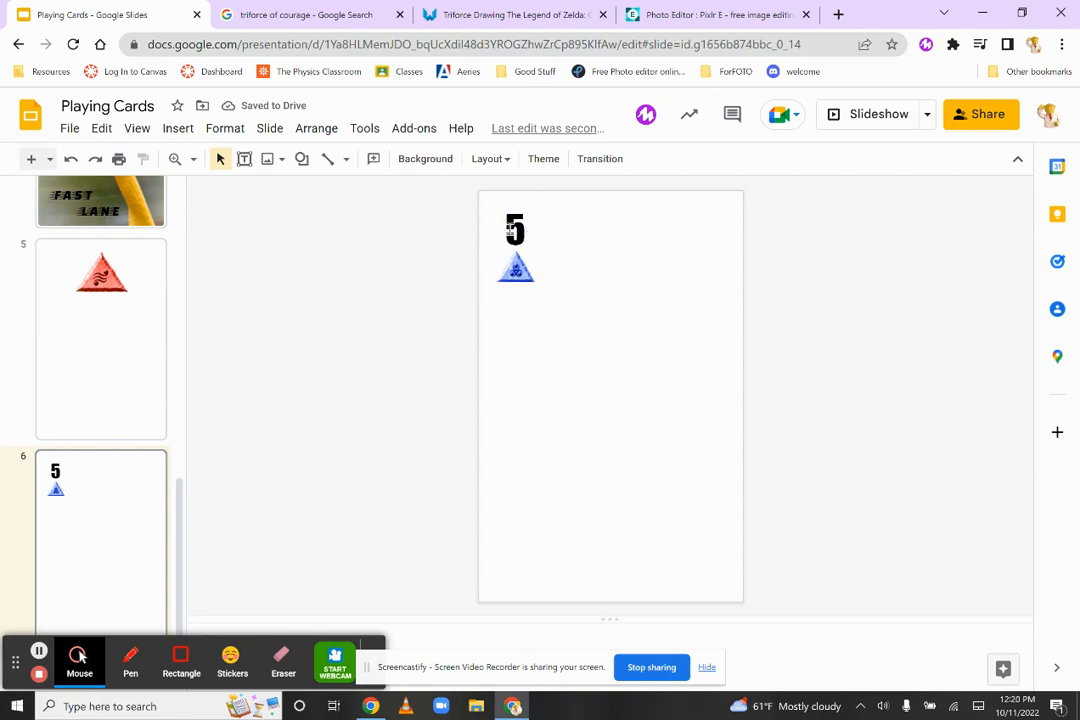
Step: Duplicate the group of the 5 and blue triangle, and place the copy to the right of and slightly below the original
double_click(510, 230)
left_click(546, 318)
left_click(532, 235)
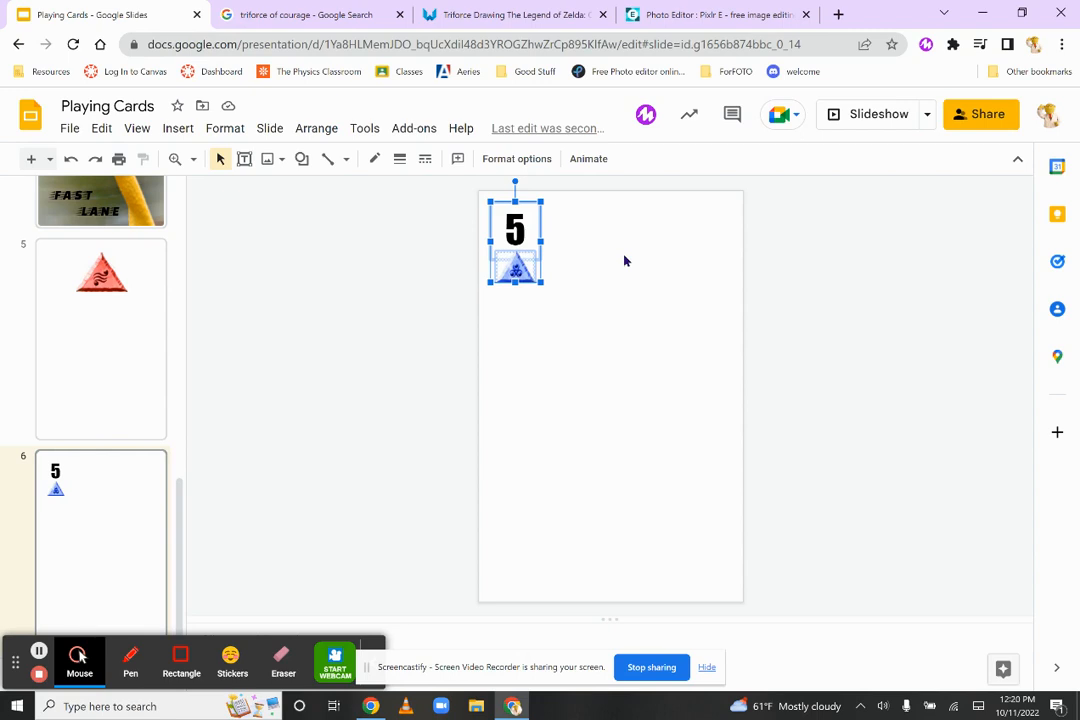
key("ctrl+d")
left_click_drag(546, 237, 624, 267)
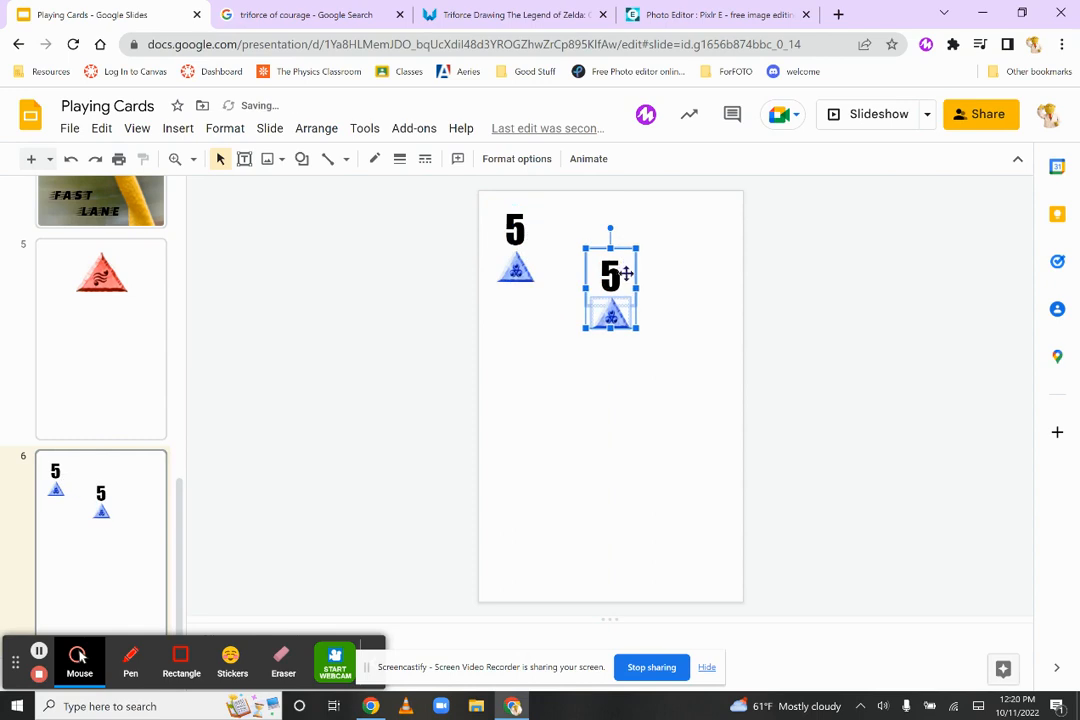
Step: Flip the number 5 in the copied group vertically
right_click(611, 285)
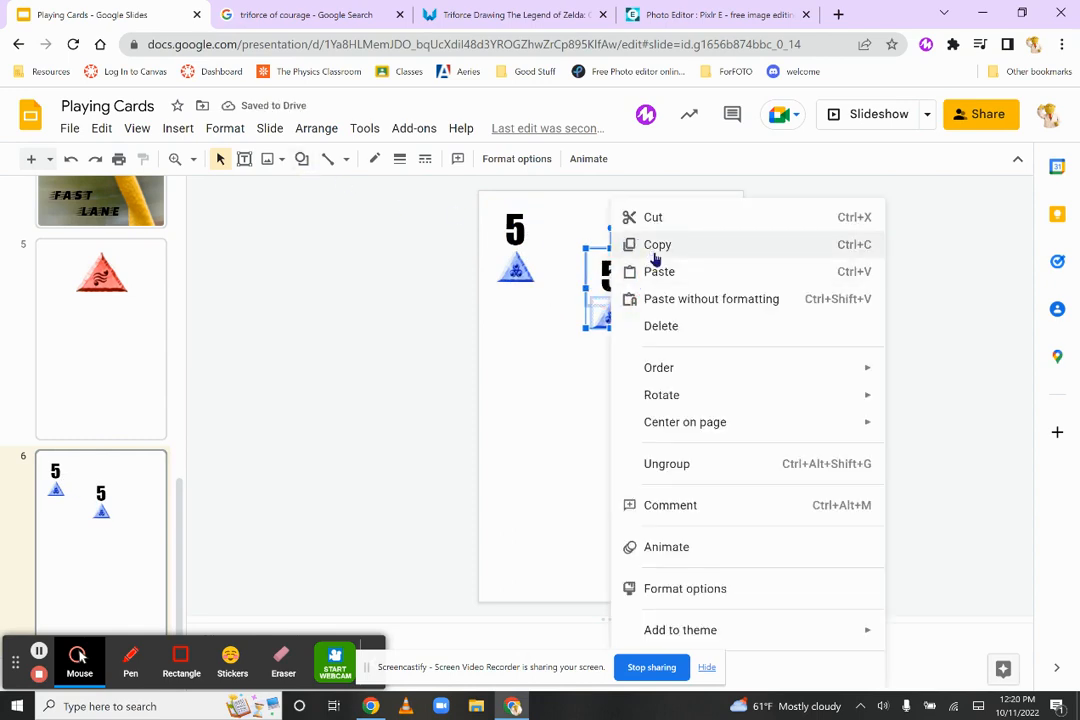
left_click(574, 327)
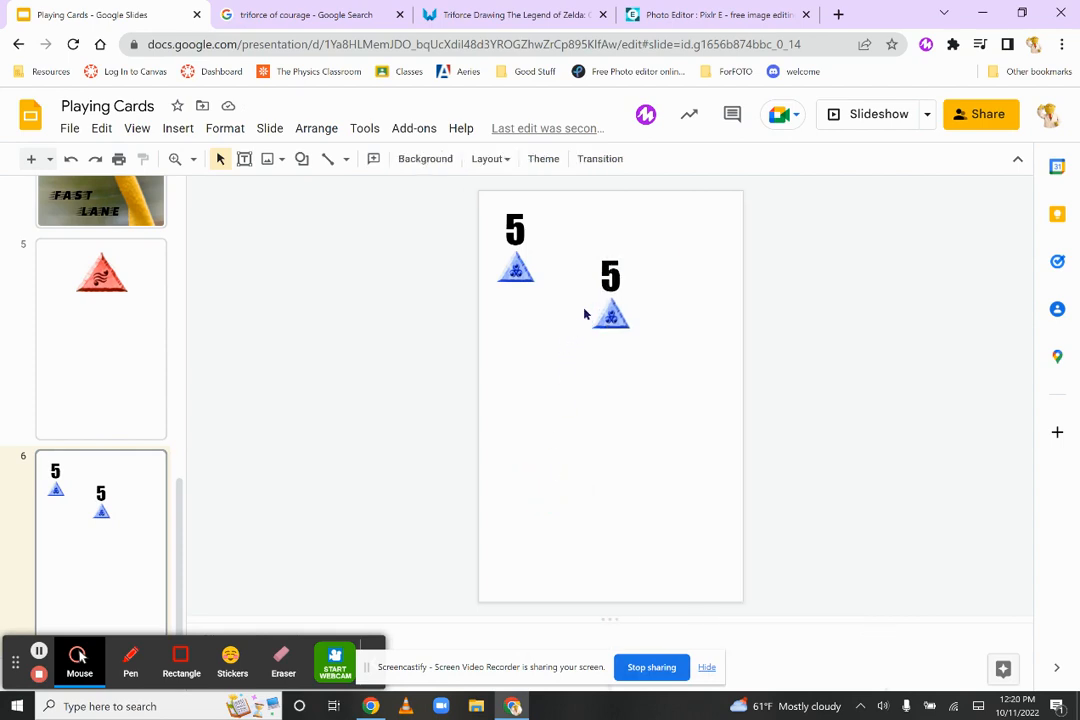
double_click(604, 279)
left_click(325, 128)
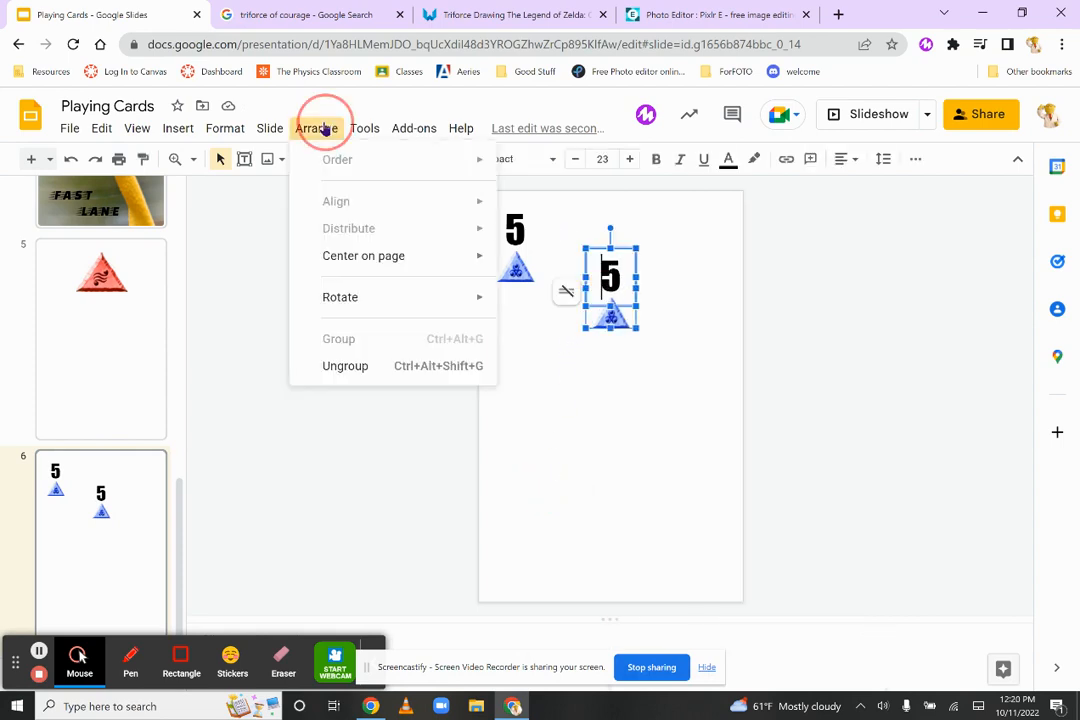
mouse_move(335, 302)
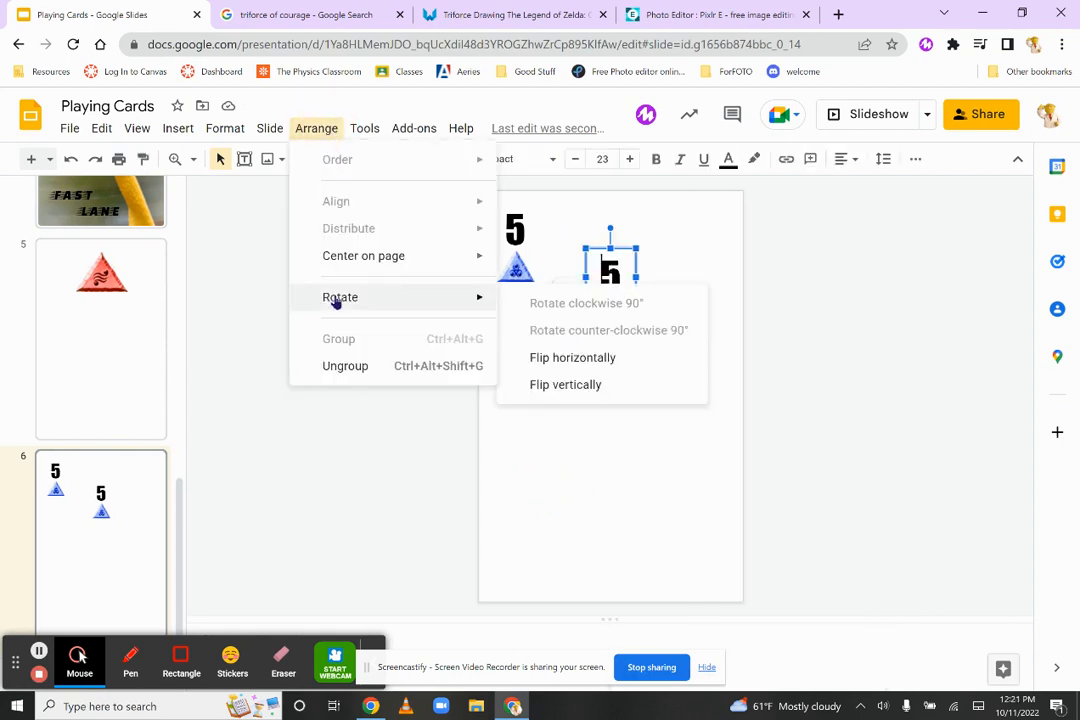
left_click(562, 385)
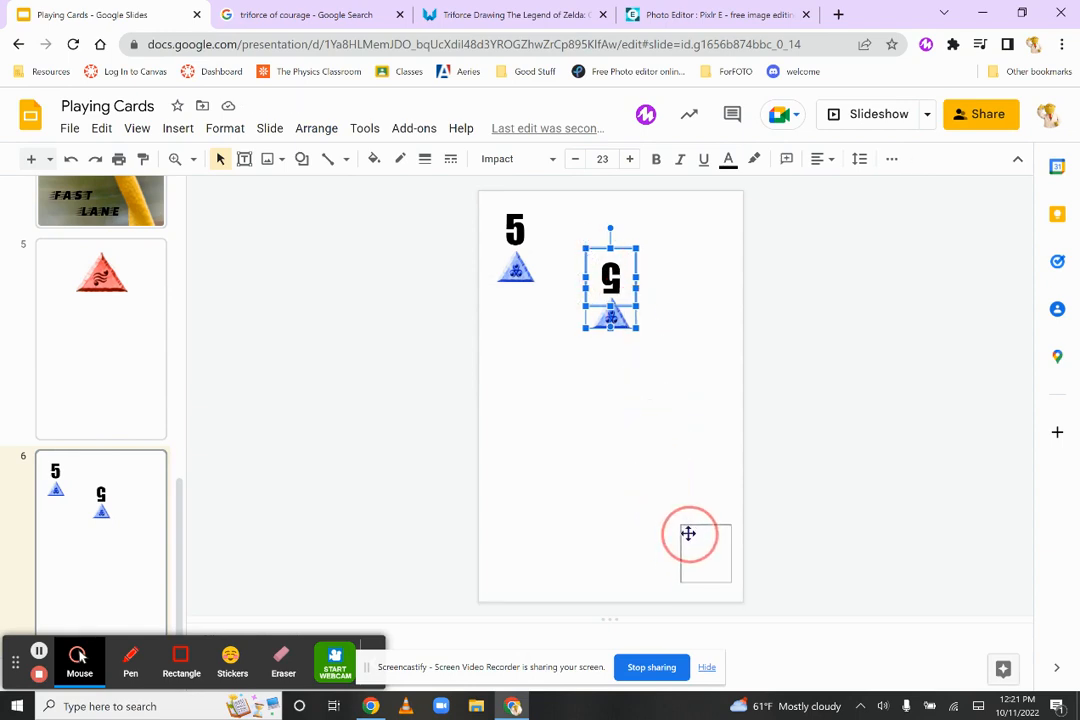
Step: Try moving the flipped 5 to the card's lower-right corner, and undo the move
left_click(684, 550)
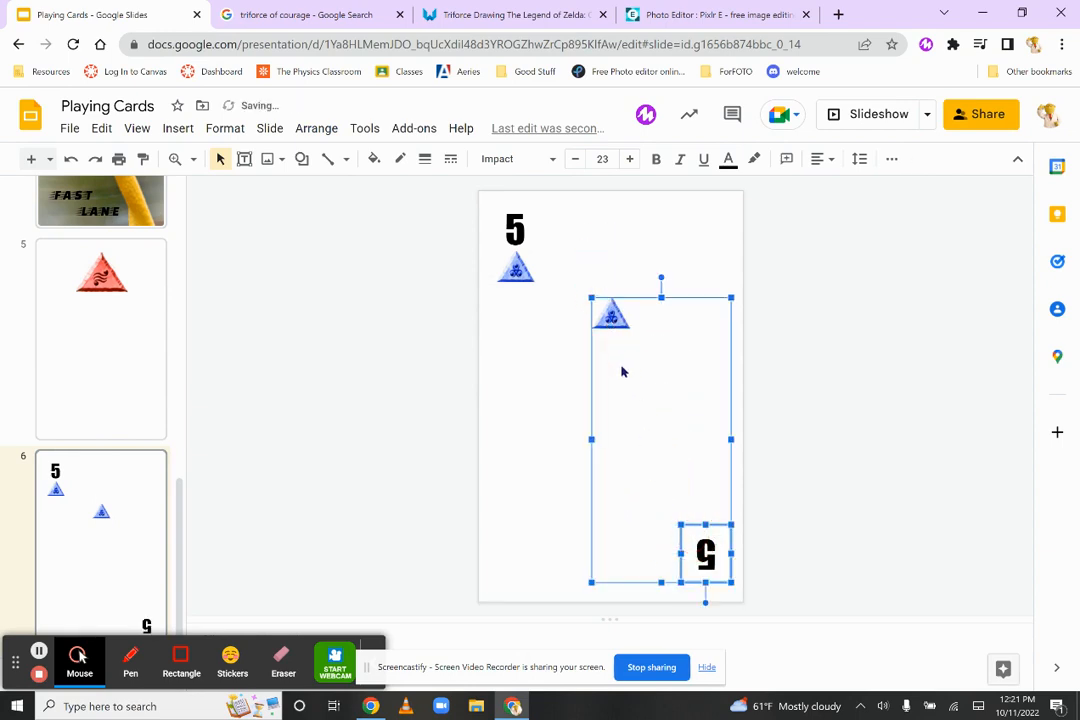
key("ctrl+z")
left_click(652, 277)
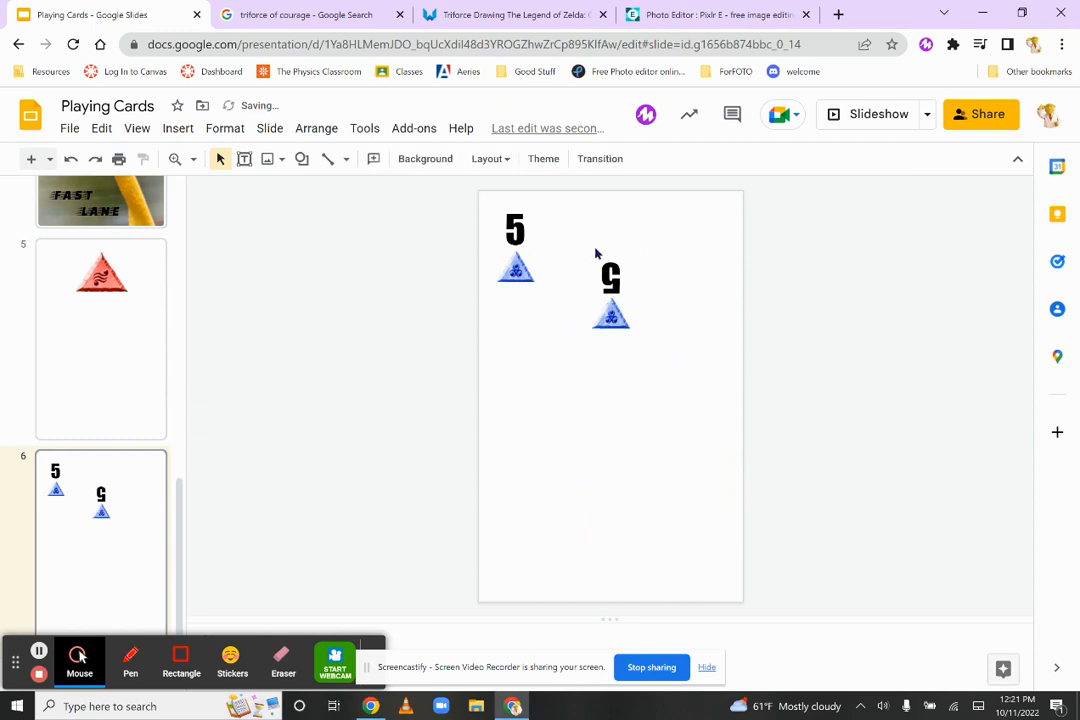
left_click_drag(566, 224, 675, 390)
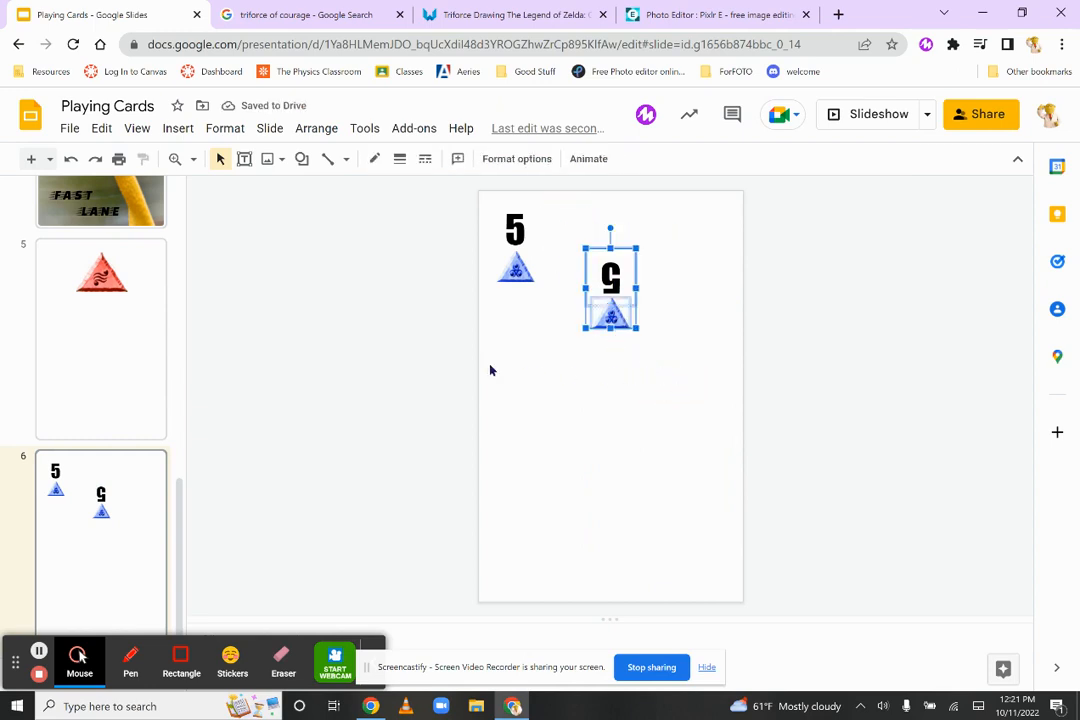
left_click(680, 369)
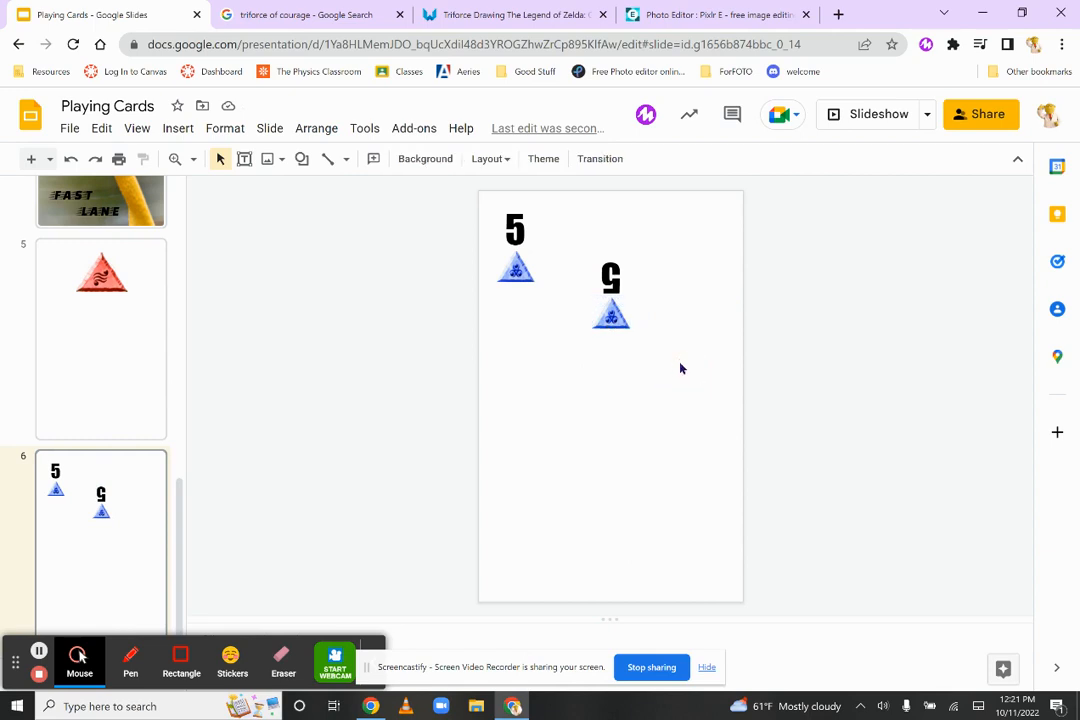
Step: Try flipping the copied 5 horizontally, and undo its earlier vertical flip
left_click(612, 281)
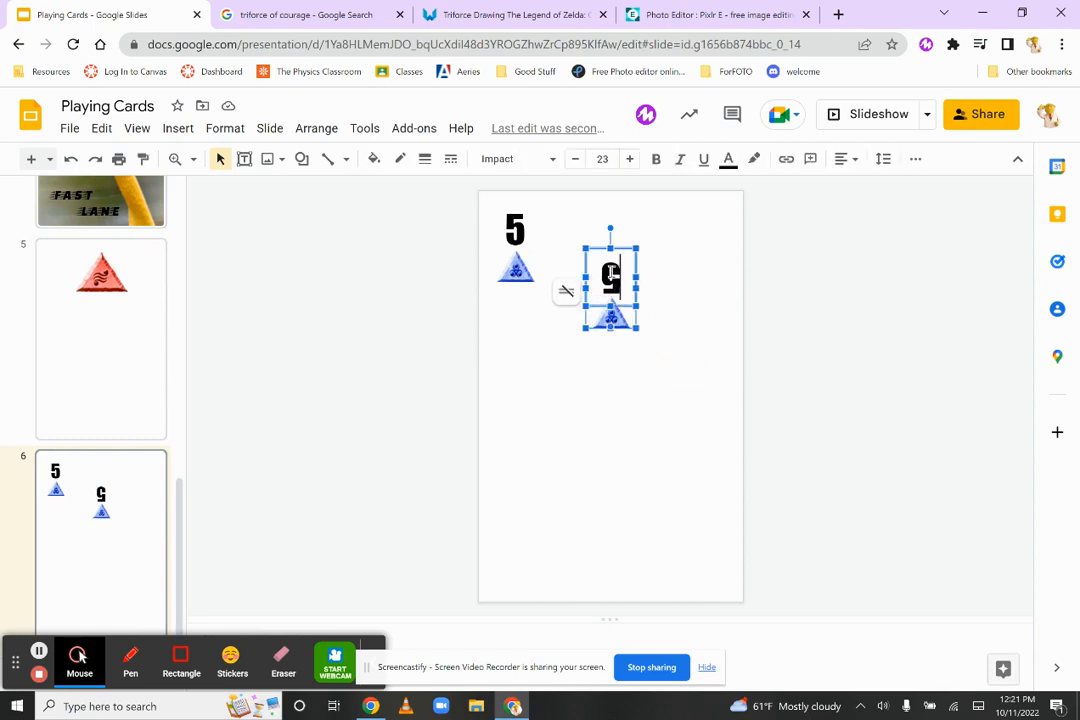
left_click(305, 130)
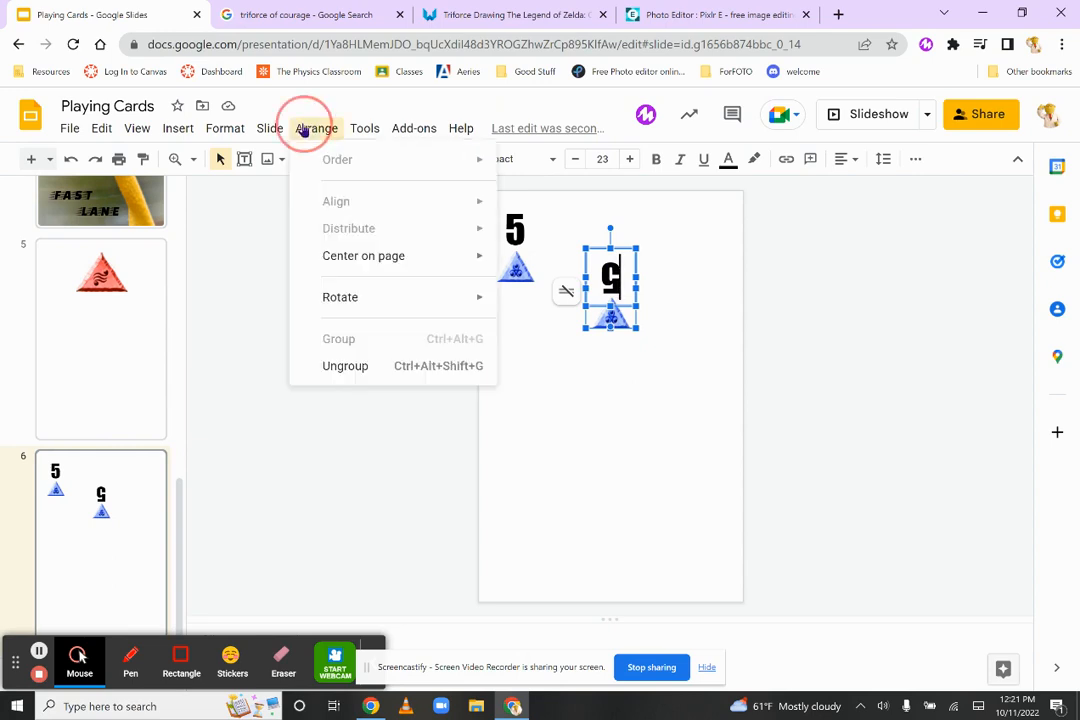
mouse_move(354, 298)
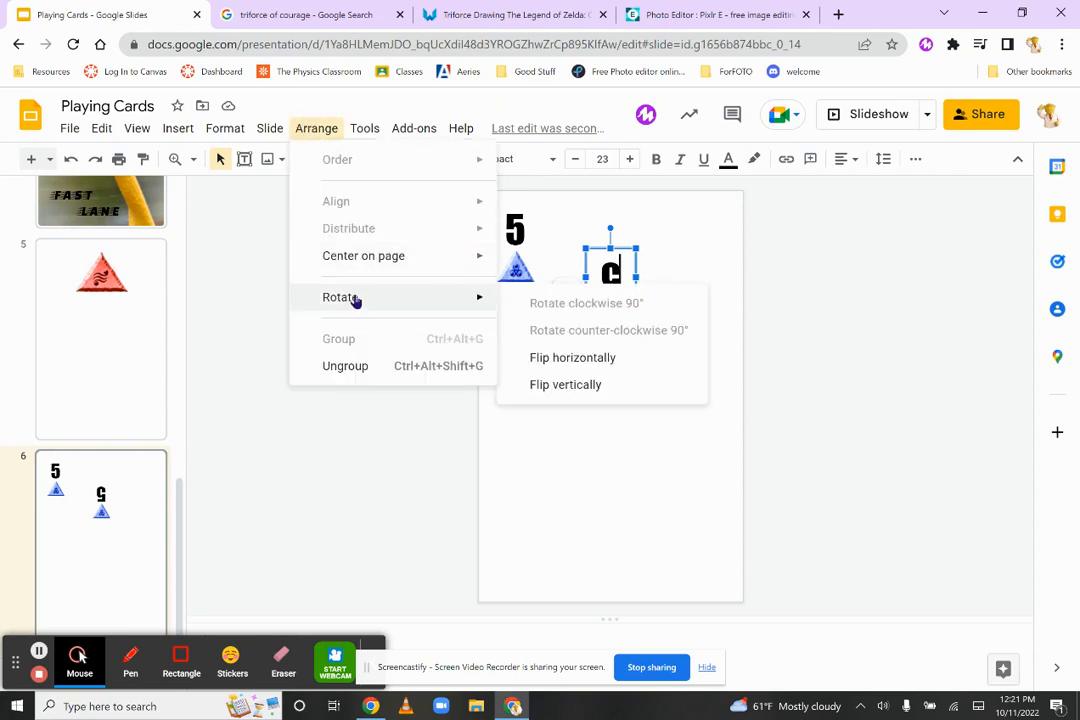
left_click(551, 365)
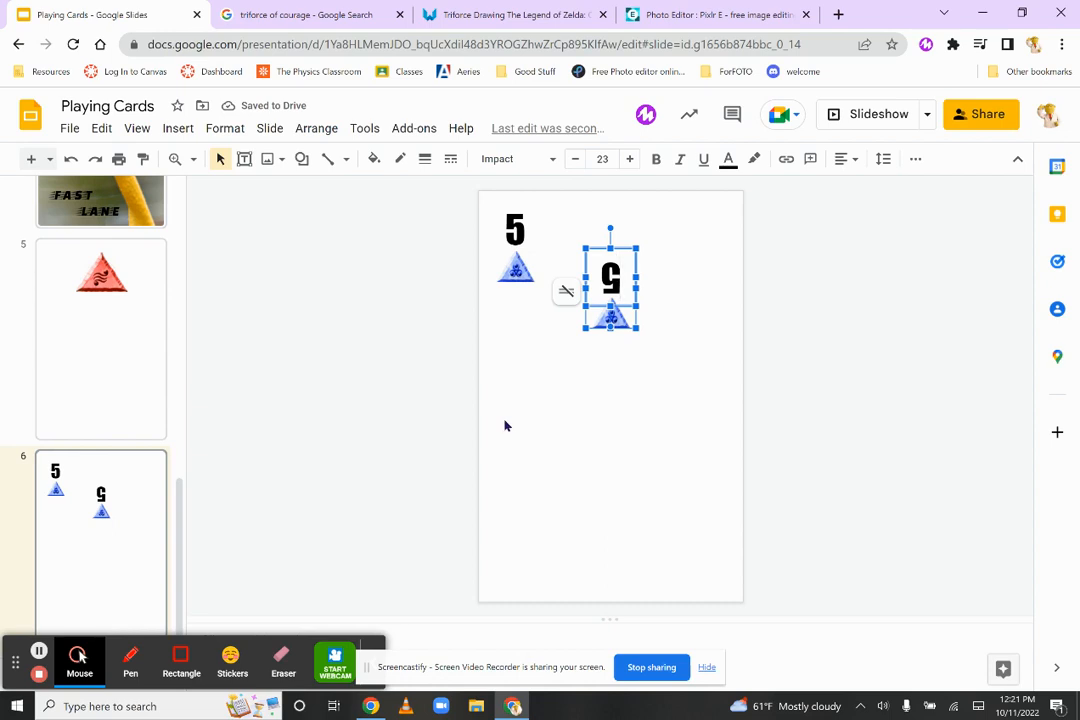
key("ctrl+z")
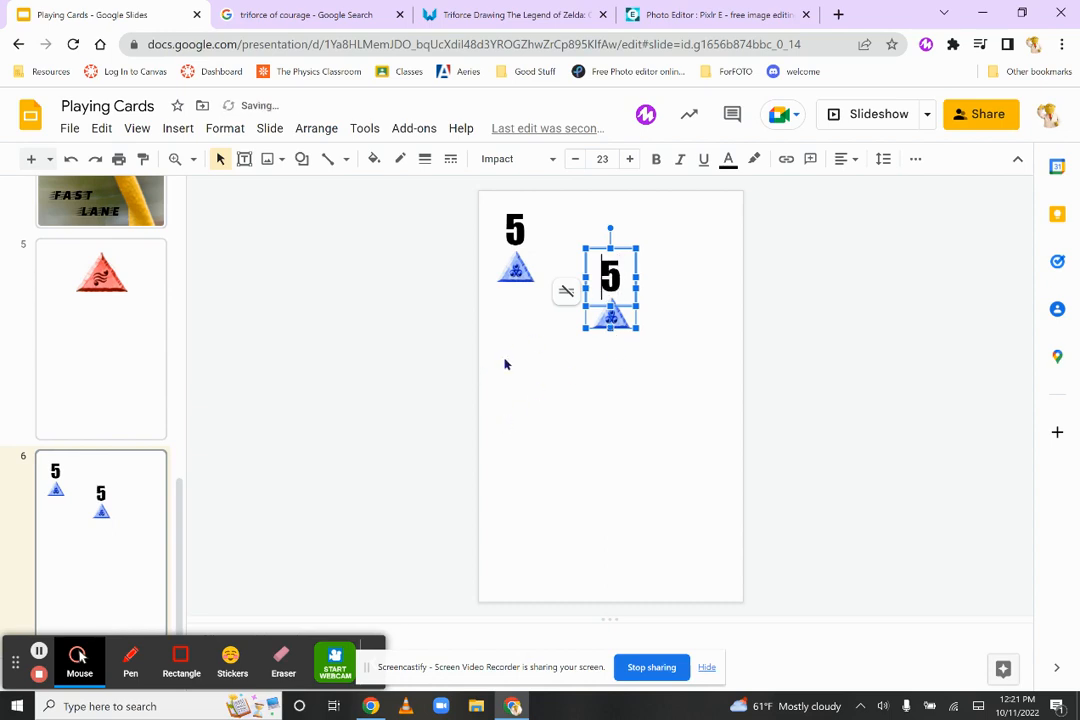
Step: Try flipping the copied 5 on its own vertically, undo that, and try horizontal flips instead
left_click(316, 128)
mouse_move(350, 299)
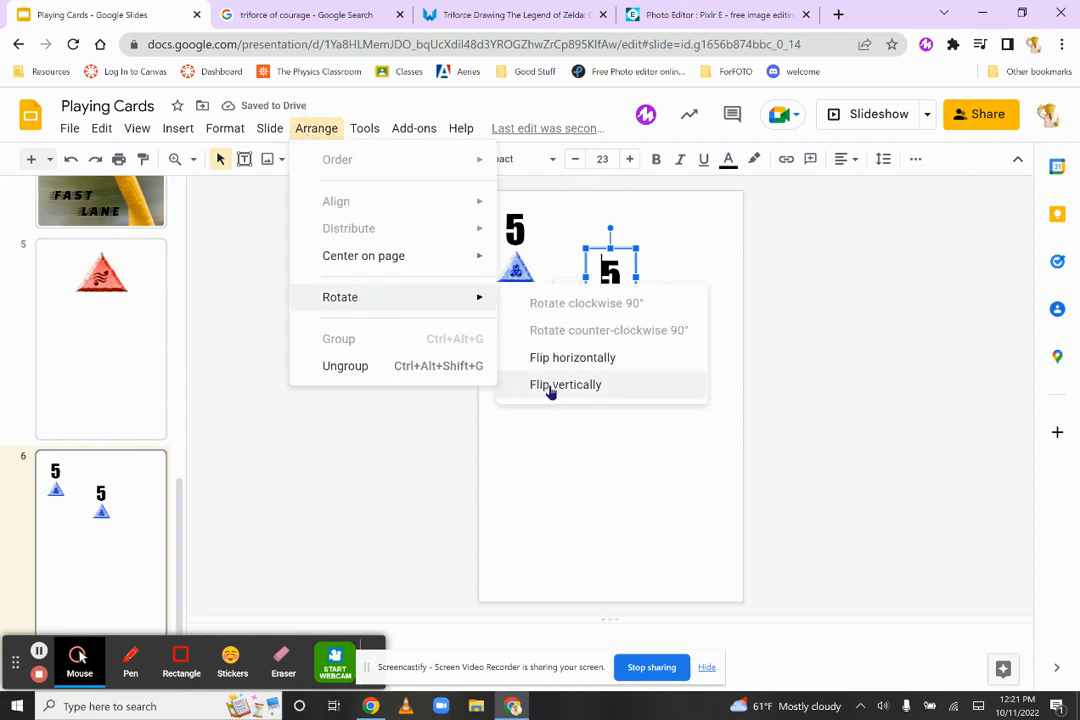
left_click(550, 386)
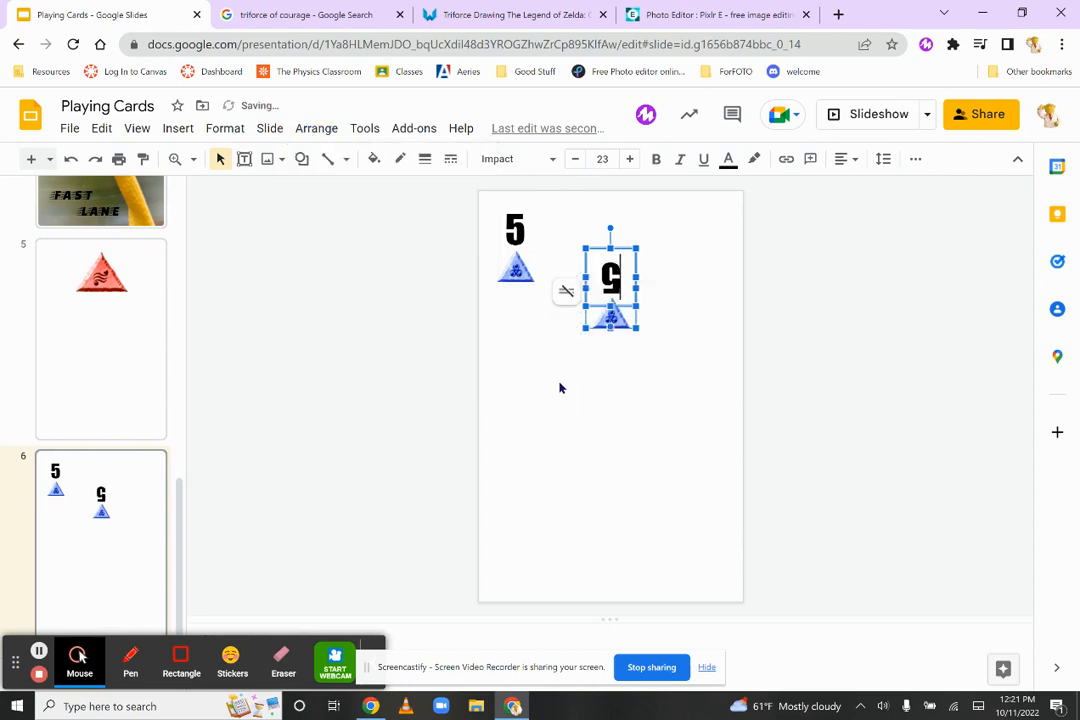
left_click(309, 131)
mouse_move(490, 299)
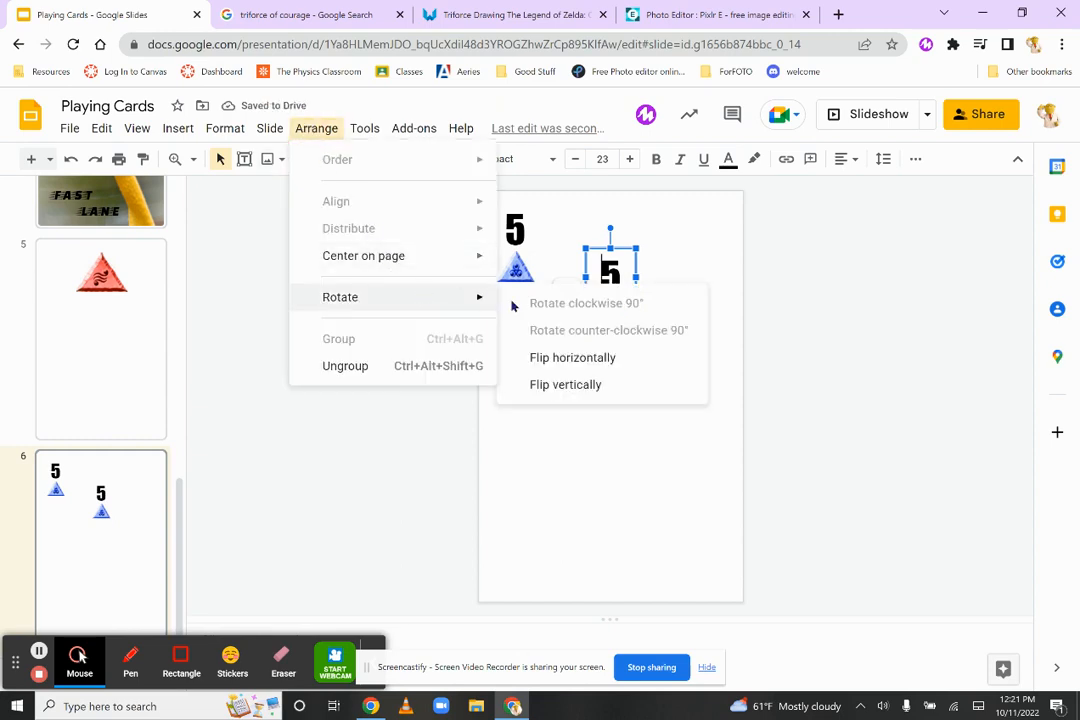
left_click(557, 362)
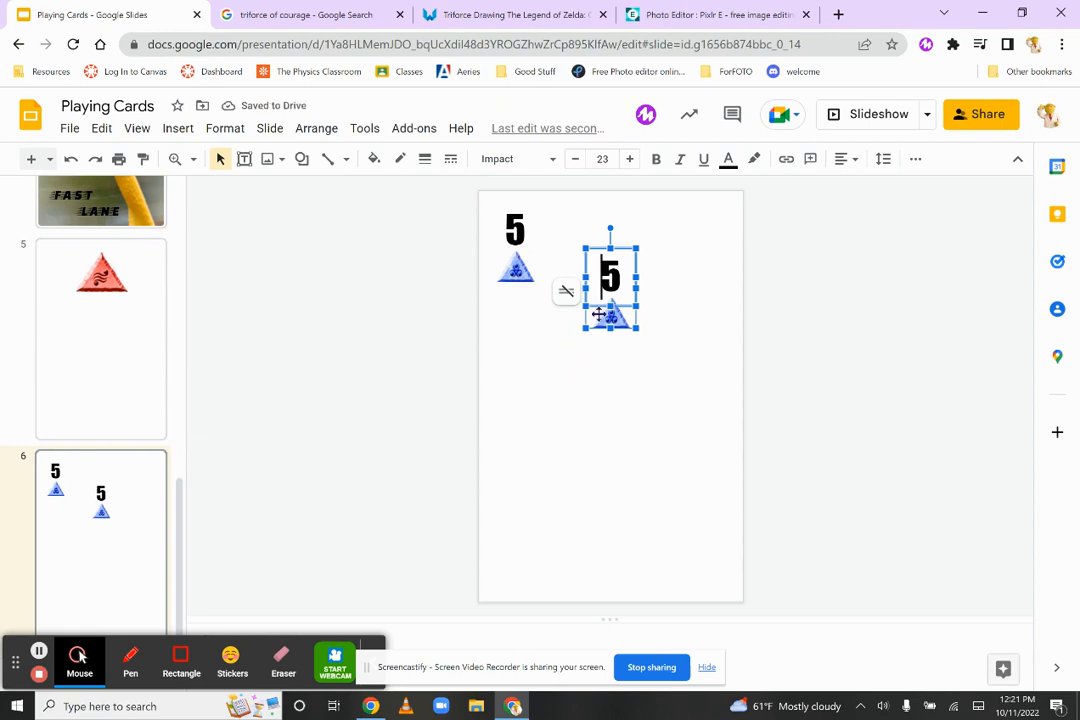
left_click(303, 130)
mouse_move(355, 299)
left_click(555, 362)
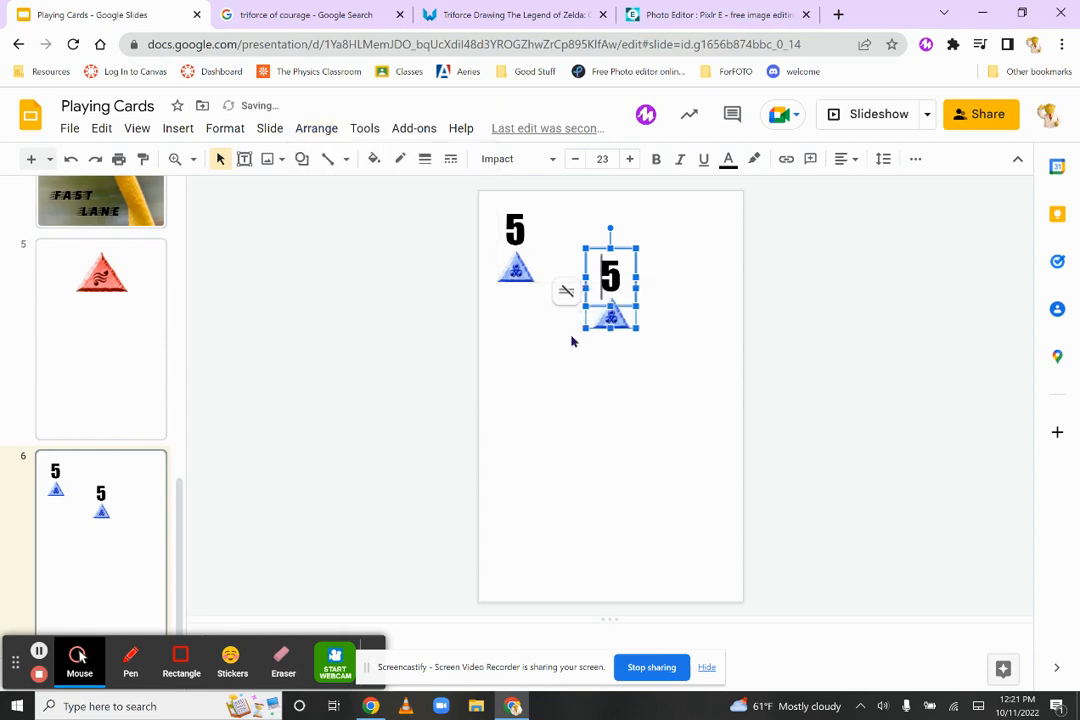
Step: Ungroup the copied 5 and blue triangle
left_click(572, 366)
left_click(608, 292)
right_click(605, 270)
left_click(652, 505)
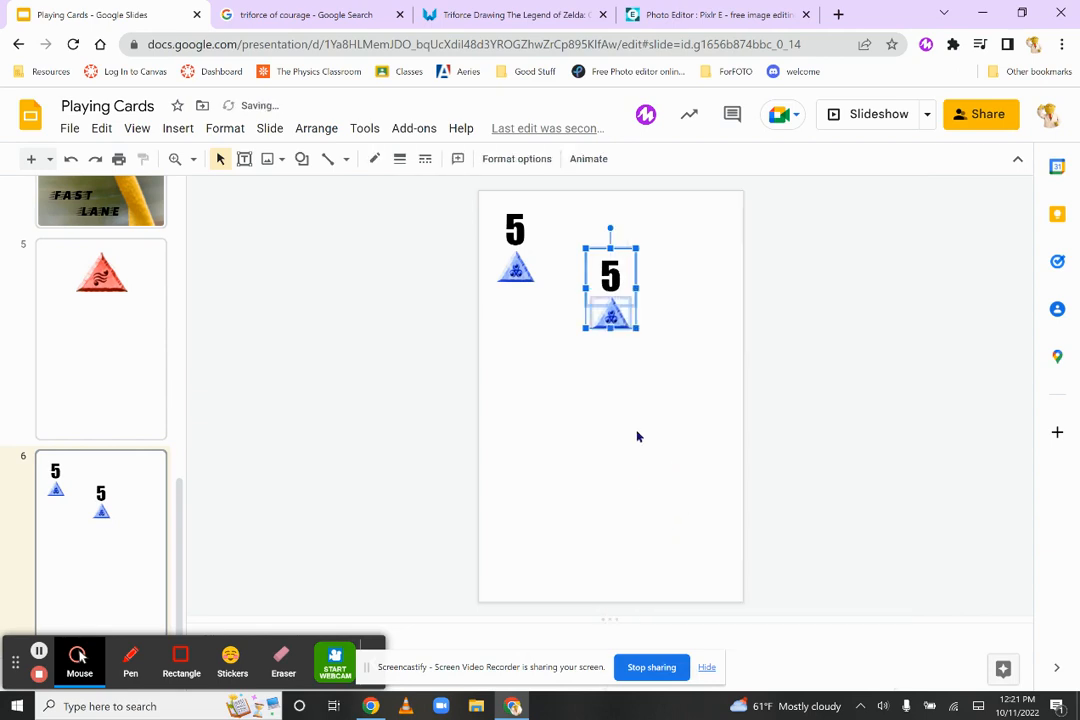
Step: Flip the copied 5 and triangle vertically together and move them to the card's lower-right corner
left_click(595, 438)
left_click_drag(569, 232, 663, 393)
left_click(322, 140)
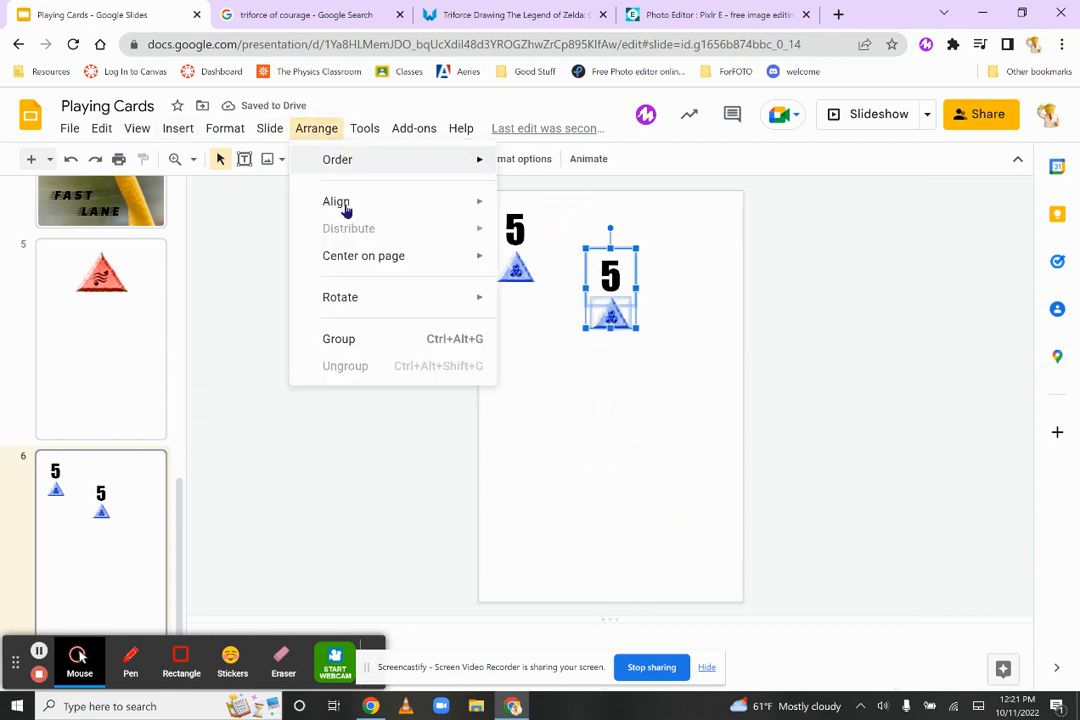
mouse_move(480, 298)
left_click(570, 387)
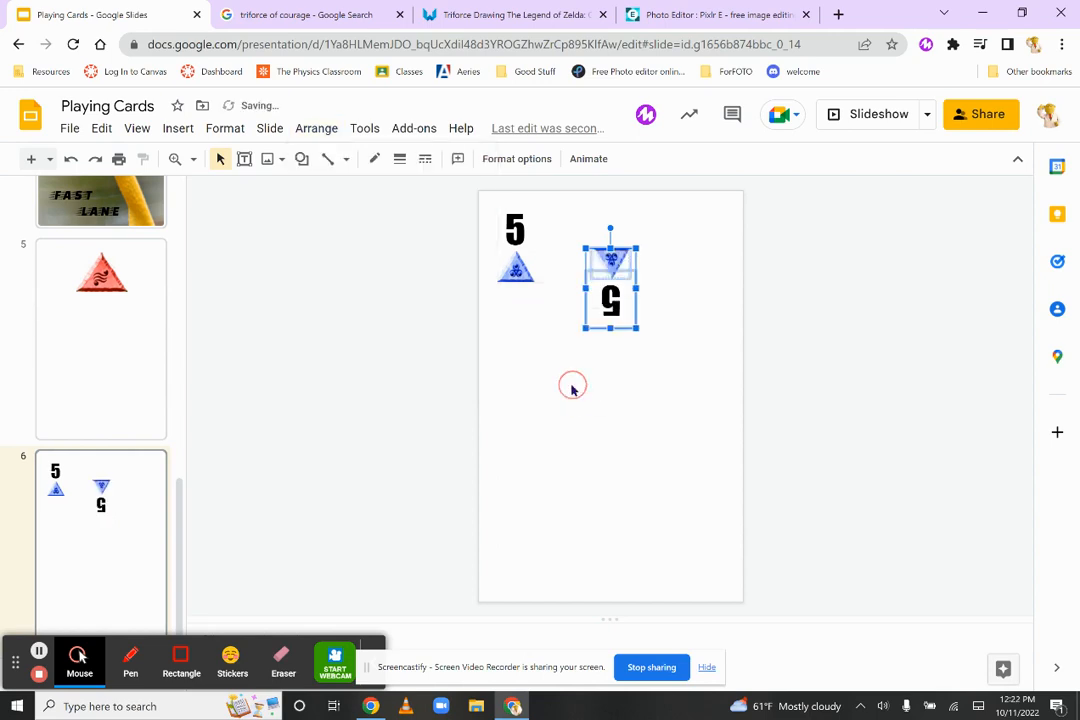
left_click_drag(607, 262, 699, 521)
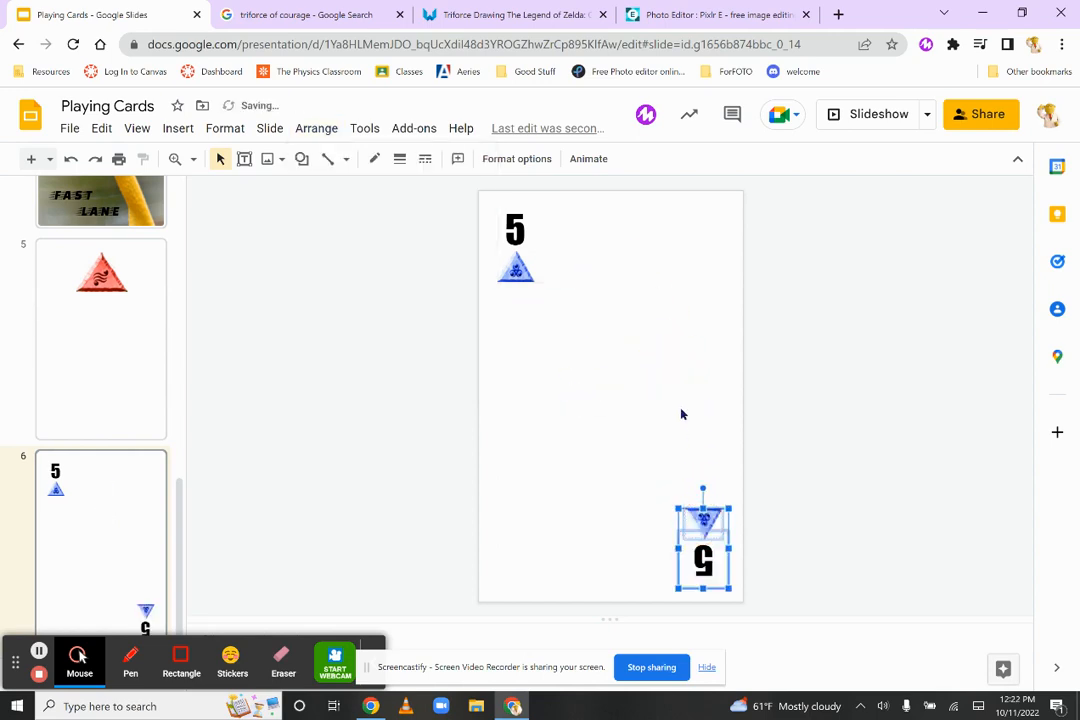
left_click(677, 401)
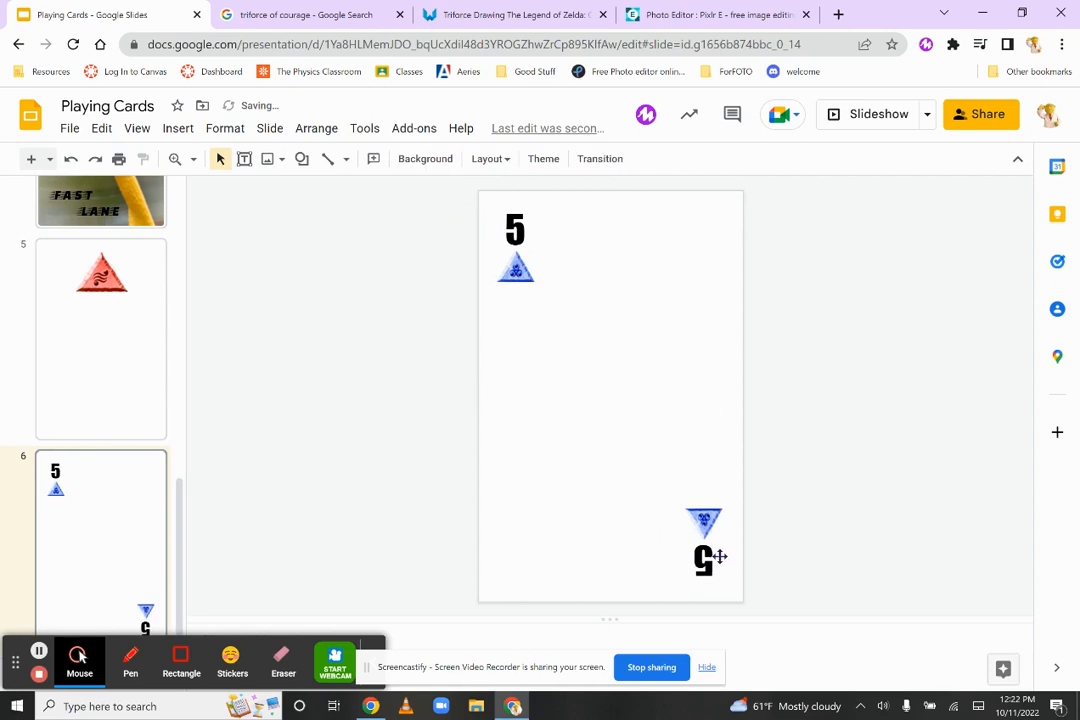
Step: Group the 5 and triangle pairs in both corners of the card into one group
left_click_drag(471, 201, 810, 595)
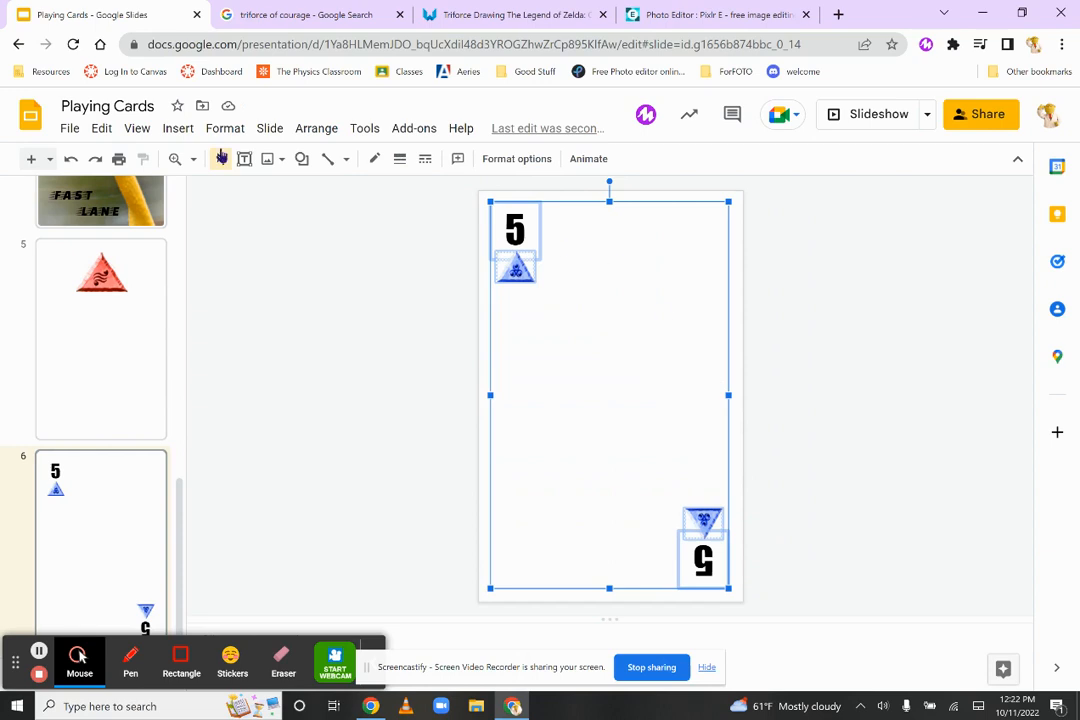
left_click(224, 130)
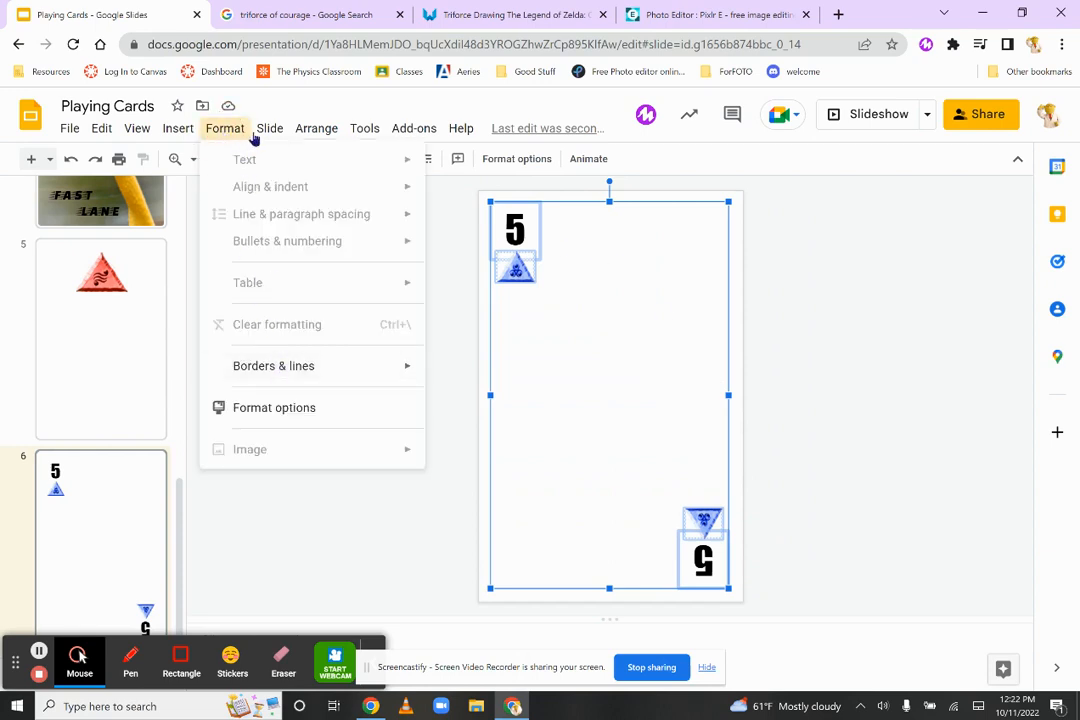
mouse_move(311, 137)
left_click(345, 340)
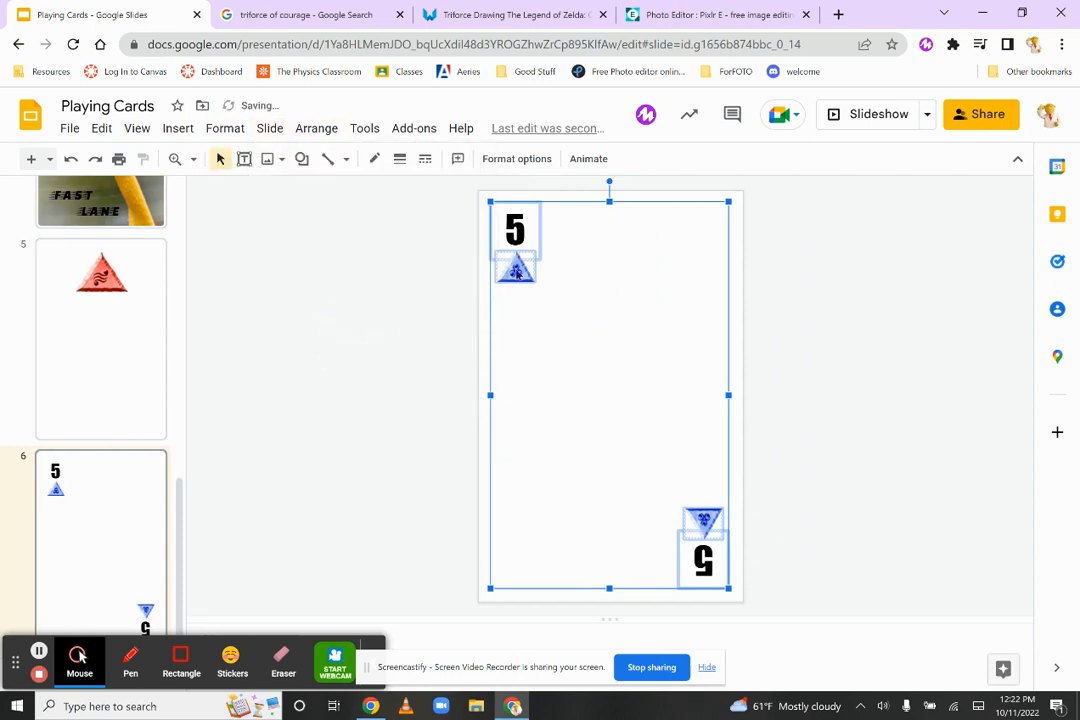
Step: Center the combined corner group on the page horizontally and vertically
left_click(311, 131)
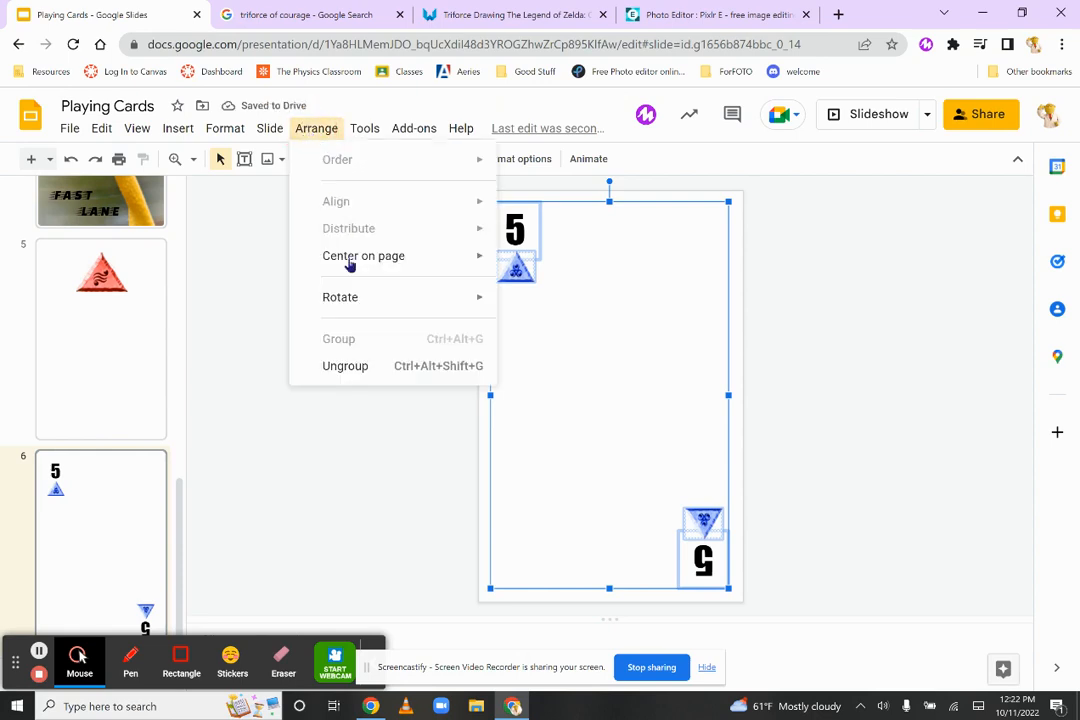
mouse_move(350, 258)
left_click(555, 272)
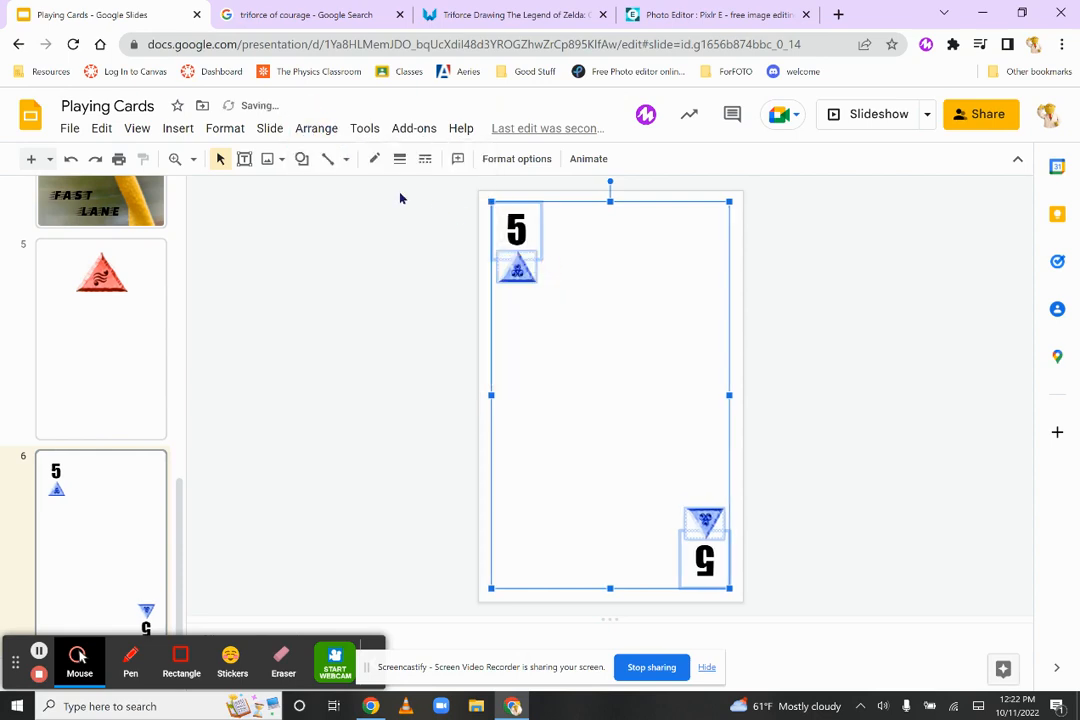
left_click(299, 127)
mouse_move(348, 262)
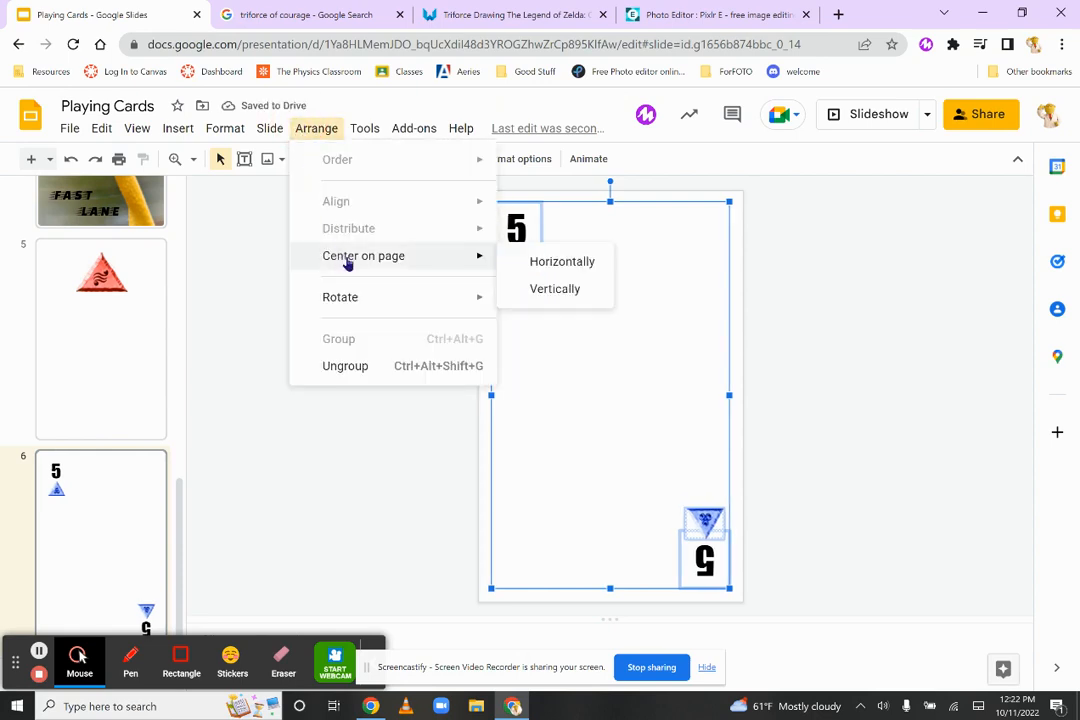
left_click(528, 294)
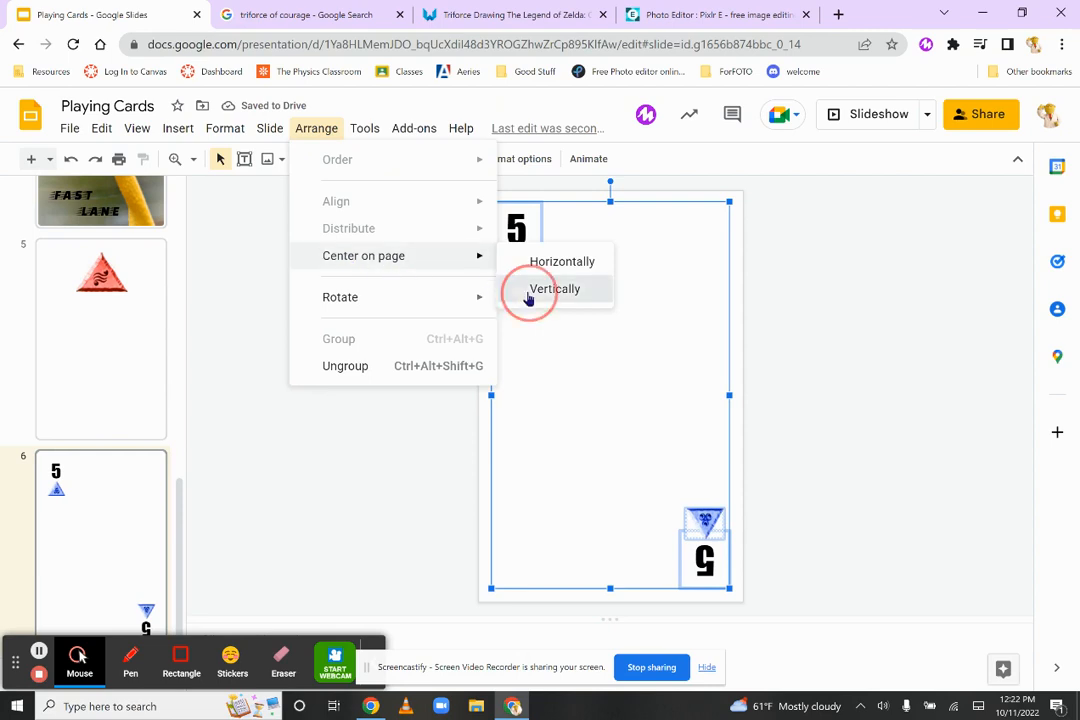
left_click(799, 342)
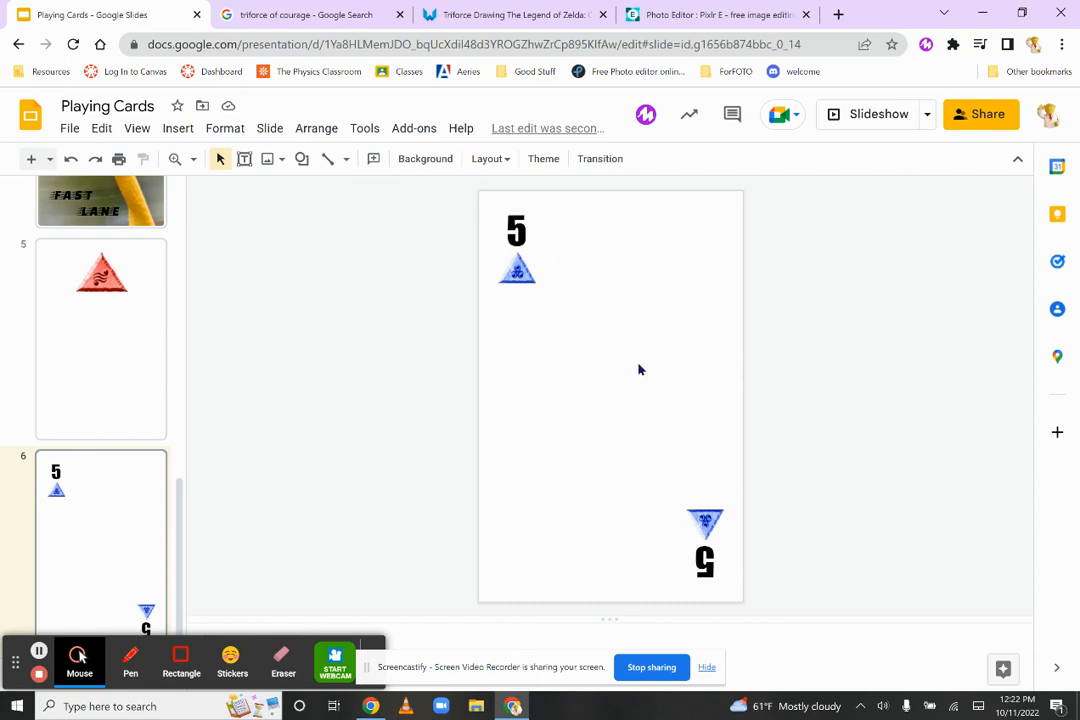
Step: Ungroup the combined corner group, and ungroup the upper-left 5 from its blue triangle
left_click(518, 276)
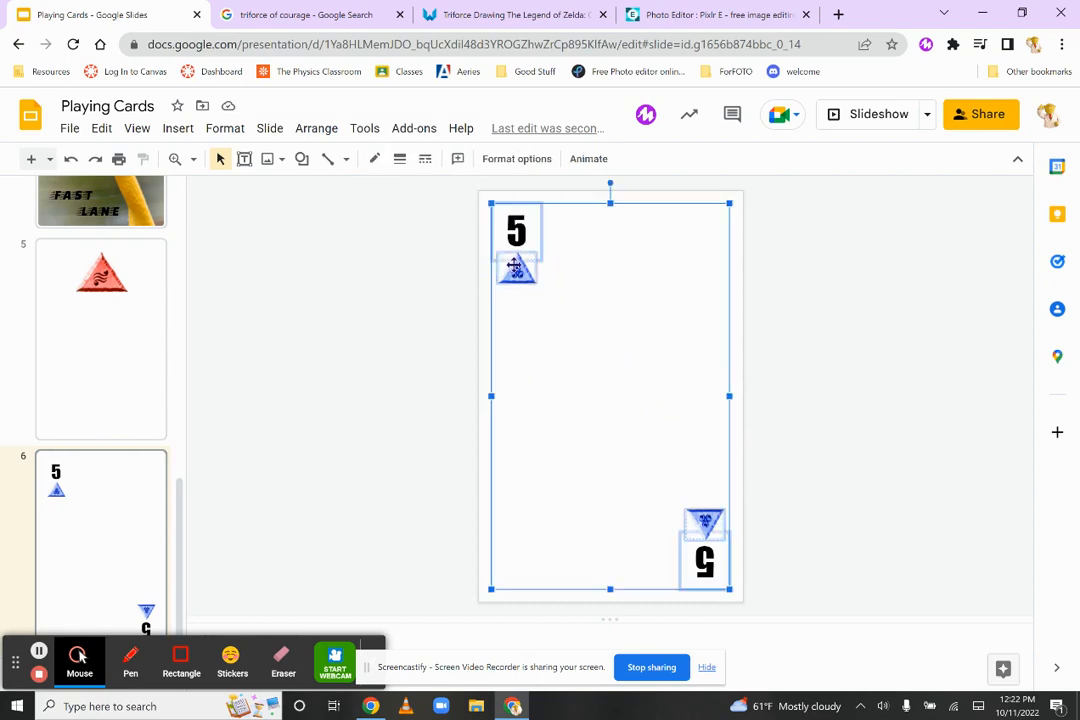
right_click(521, 276)
left_click(559, 465)
left_click(430, 380)
left_click(513, 265)
left_click(624, 307)
left_click(518, 272)
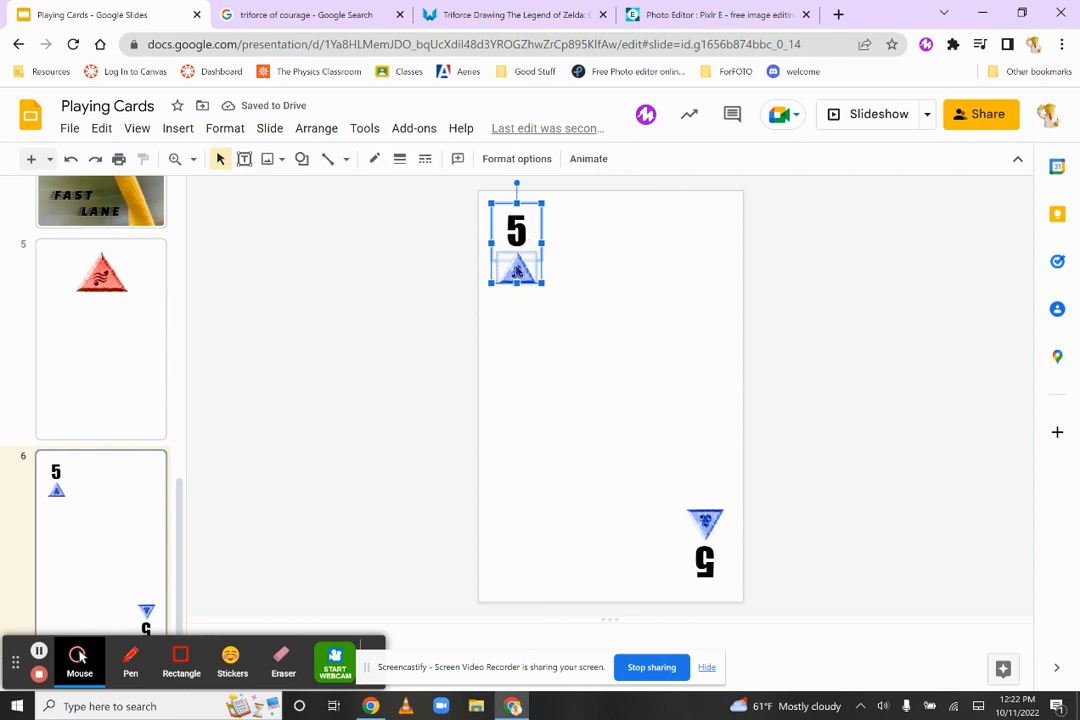
right_click(518, 272)
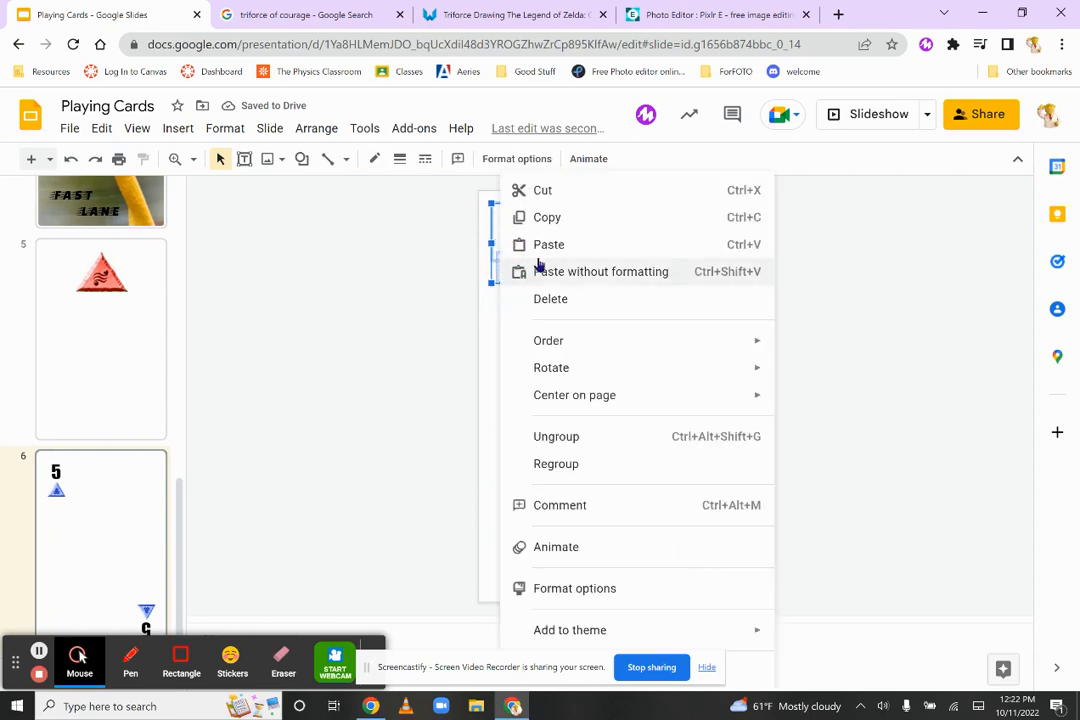
left_click(566, 449)
left_click(510, 360)
Step: Copy the upper-left blue triangle and place the pasted copy outside the card, to its right
left_click(513, 272)
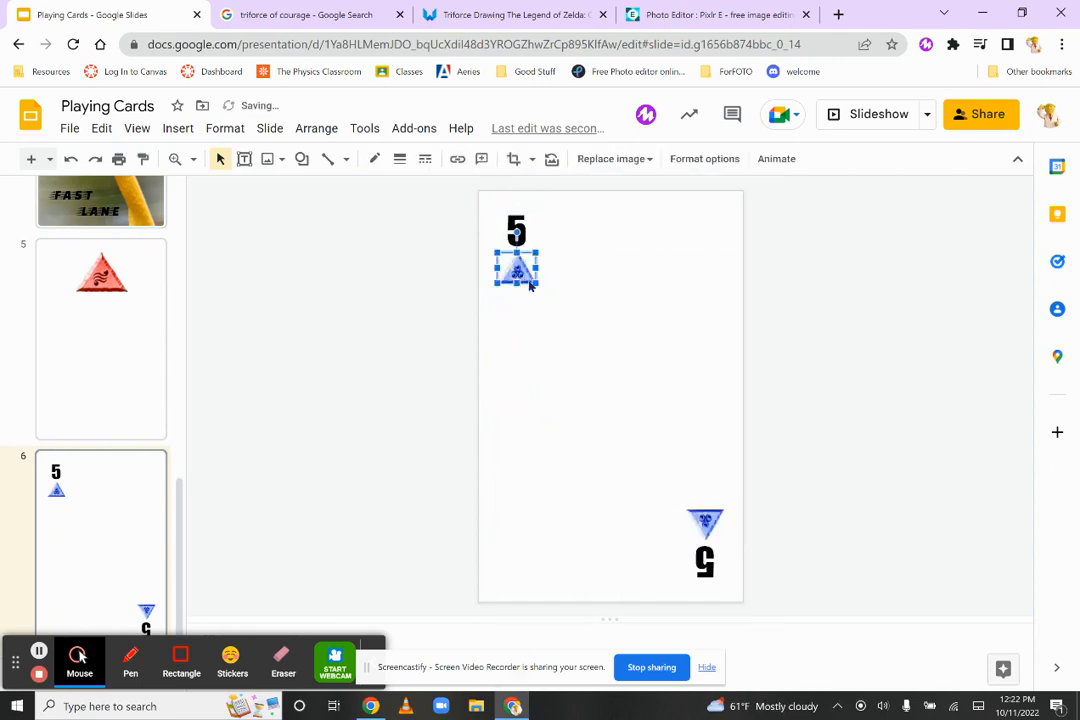
left_click(603, 333)
right_click(603, 332)
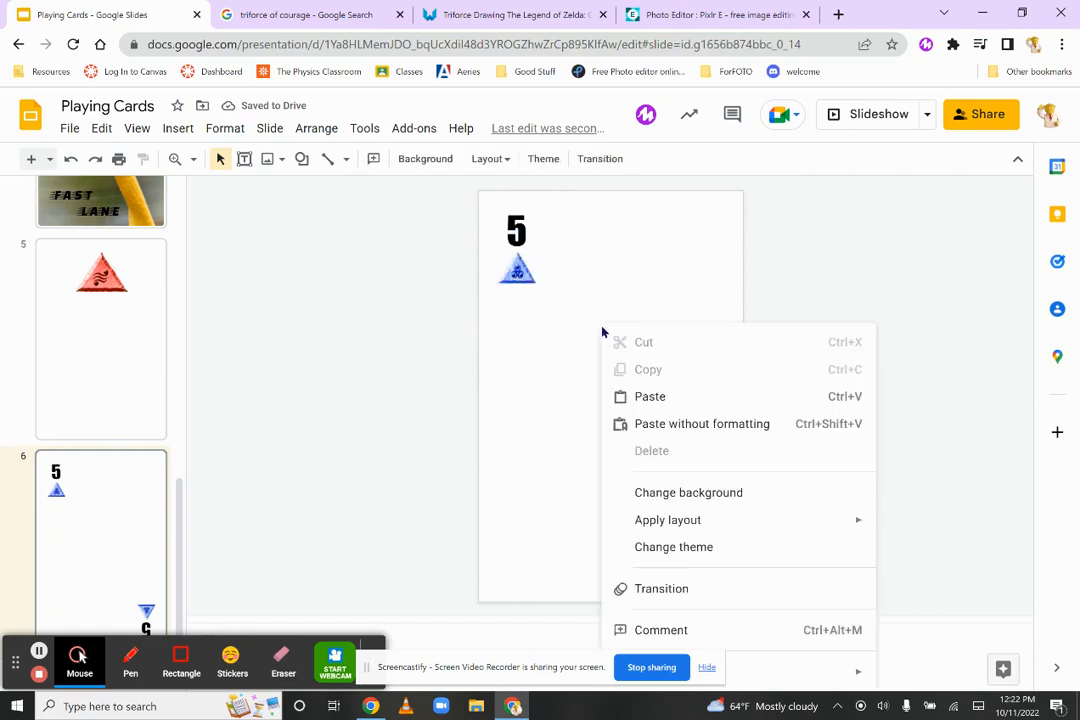
left_click(650, 397)
left_click_drag(535, 287, 818, 300)
left_click(475, 209)
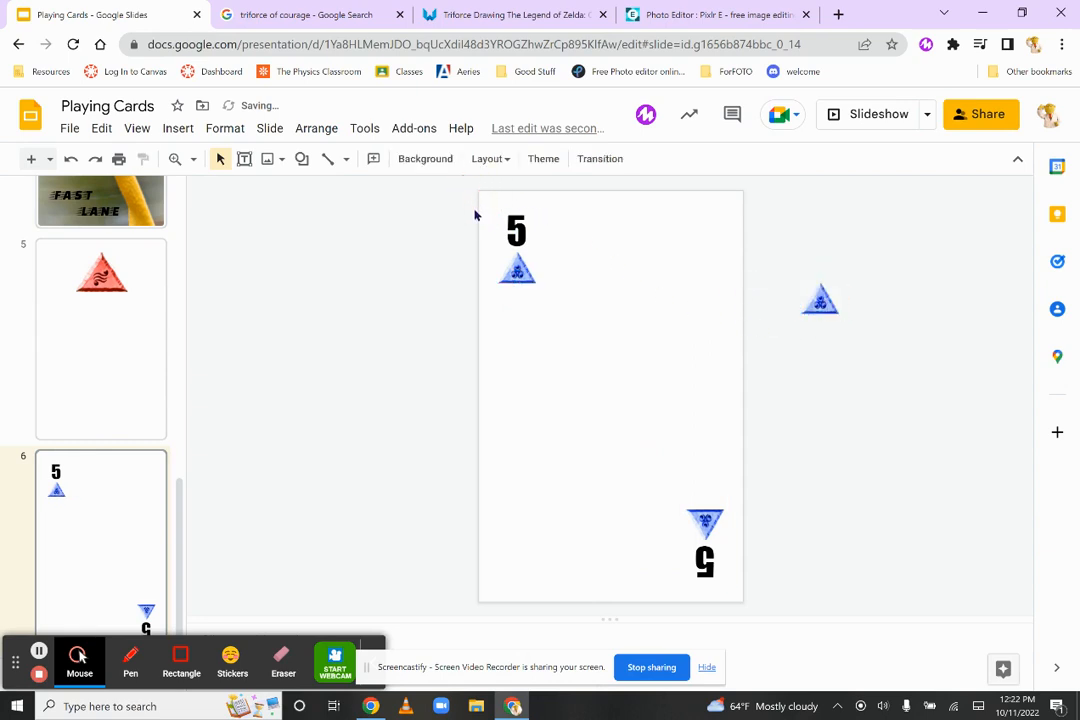
Step: Group the 5 and blue triangle pairs in both corners of the card into a single group
left_click_drag(443, 188, 755, 598)
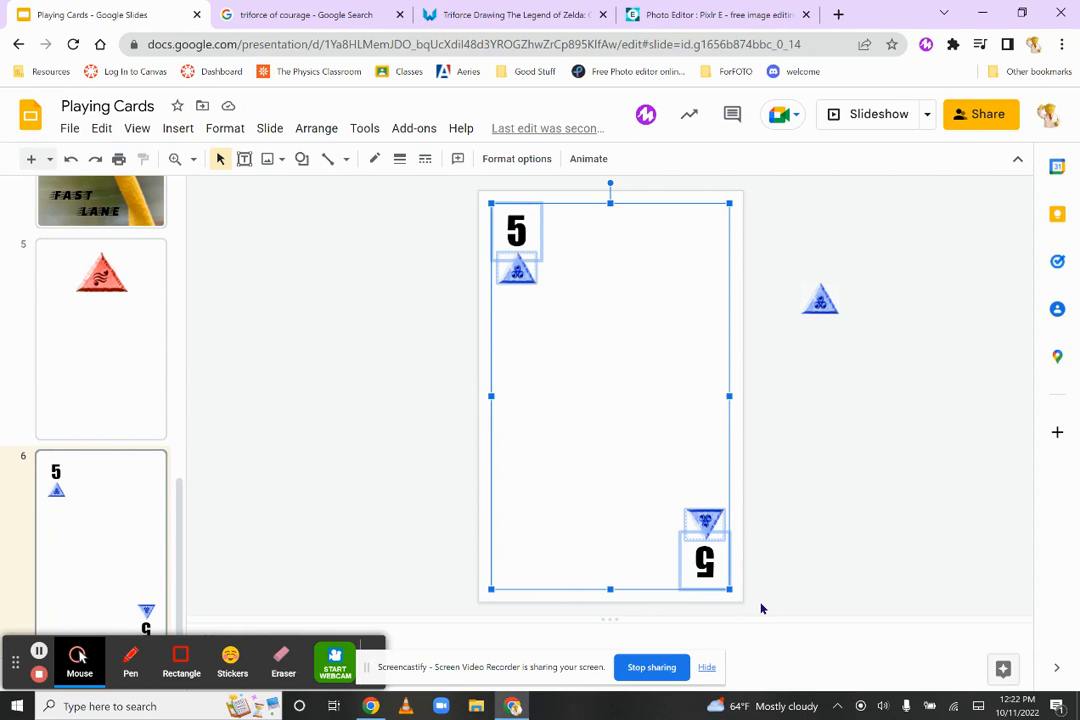
right_click(617, 333)
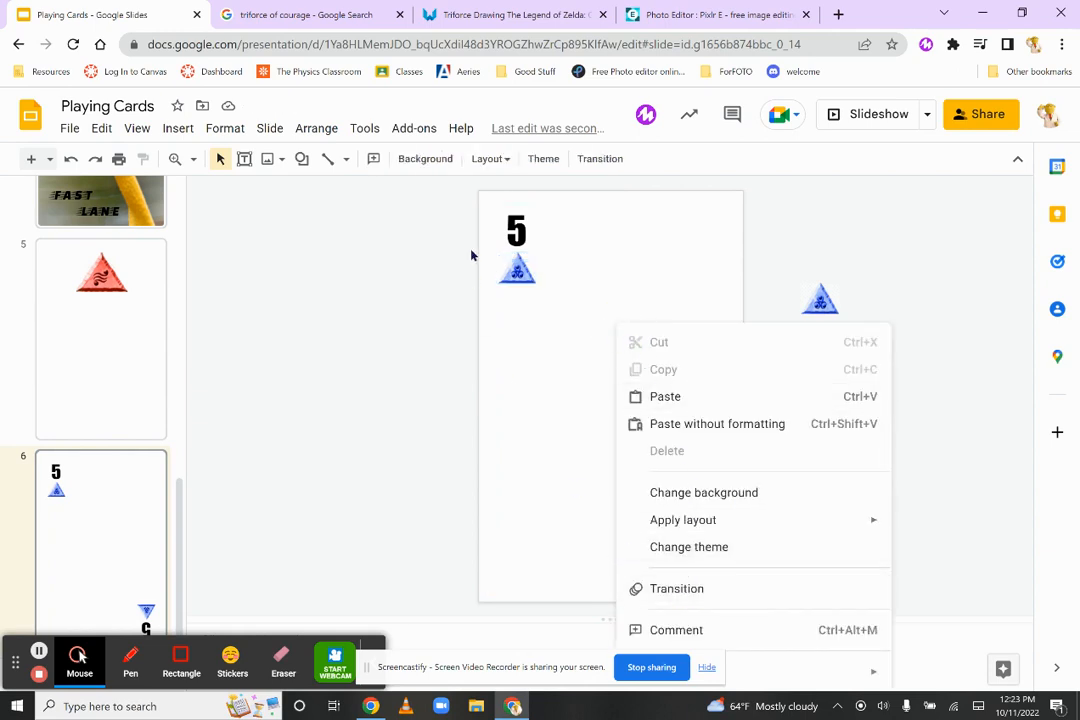
left_click(436, 224)
left_click_drag(451, 194, 756, 597)
right_click(673, 421)
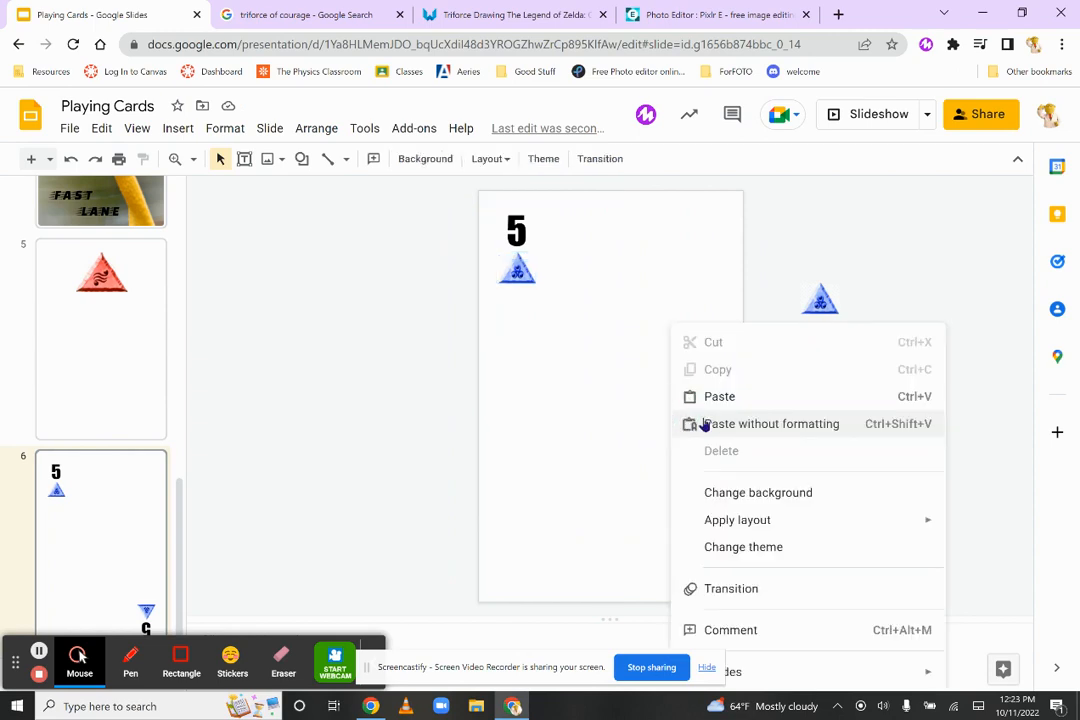
left_click(443, 249)
left_click_drag(469, 189, 766, 597)
left_click(303, 128)
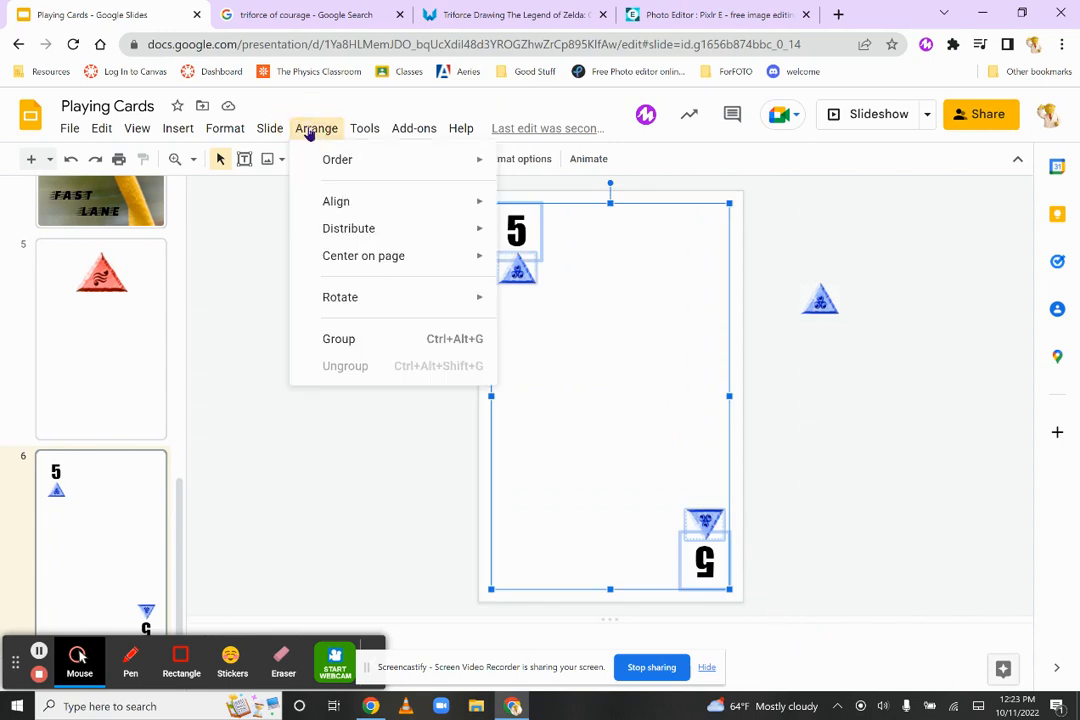
left_click(352, 338)
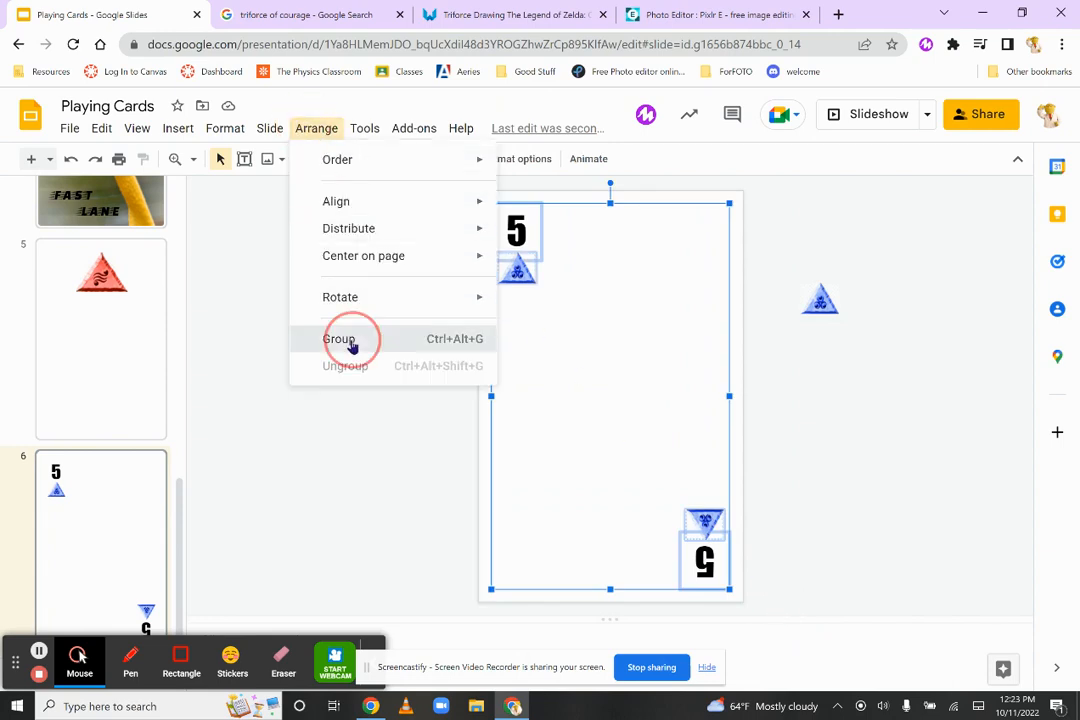
left_click(800, 435)
Step: Move the spare blue triangle onto the card's upper half, duplicate it, and place the duplicate level with it on its right
left_click(818, 305)
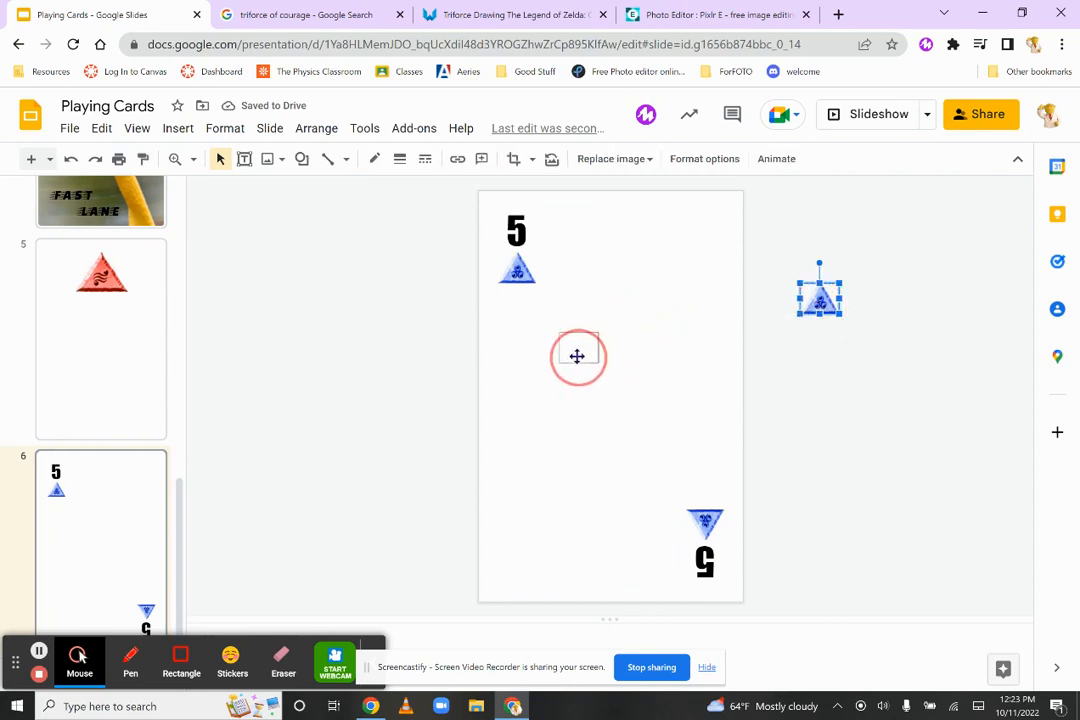
left_click_drag(541, 333, 557, 342)
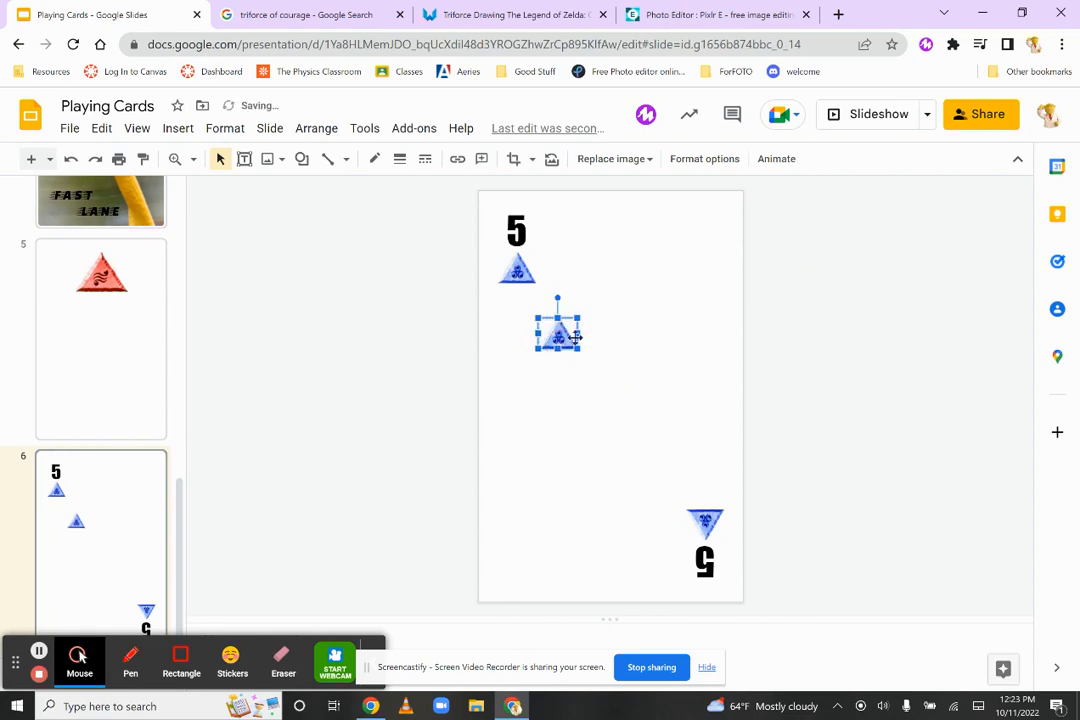
key("ctrl+d")
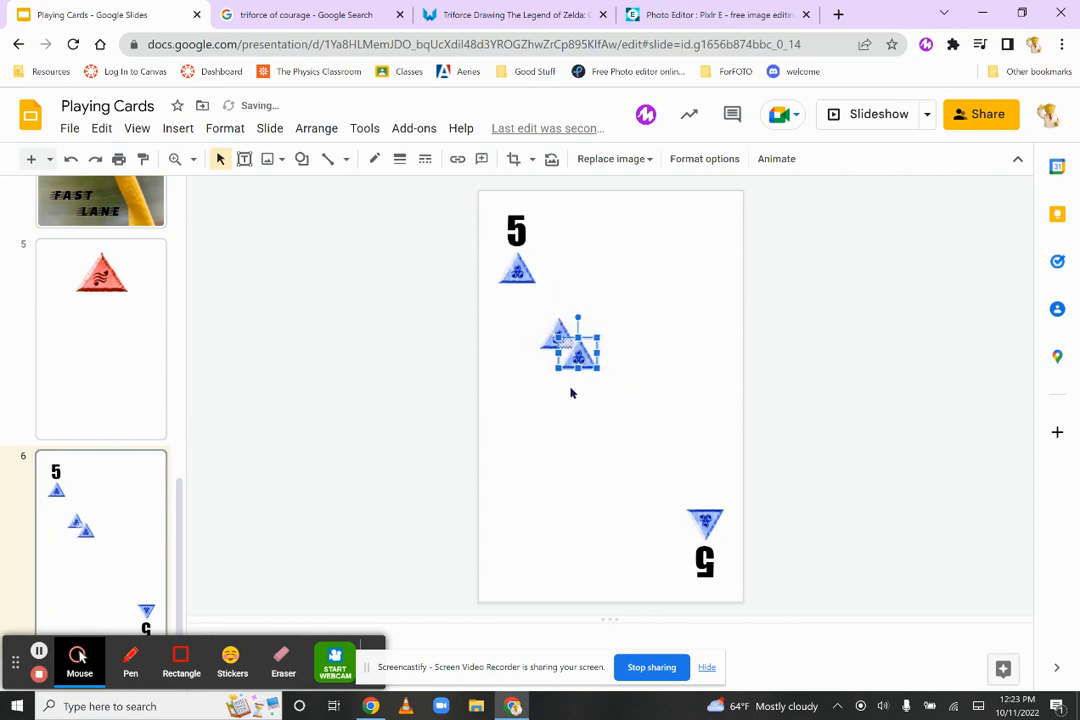
left_click_drag(576, 358, 654, 340)
left_click(690, 387)
left_click_drag(509, 303, 696, 391)
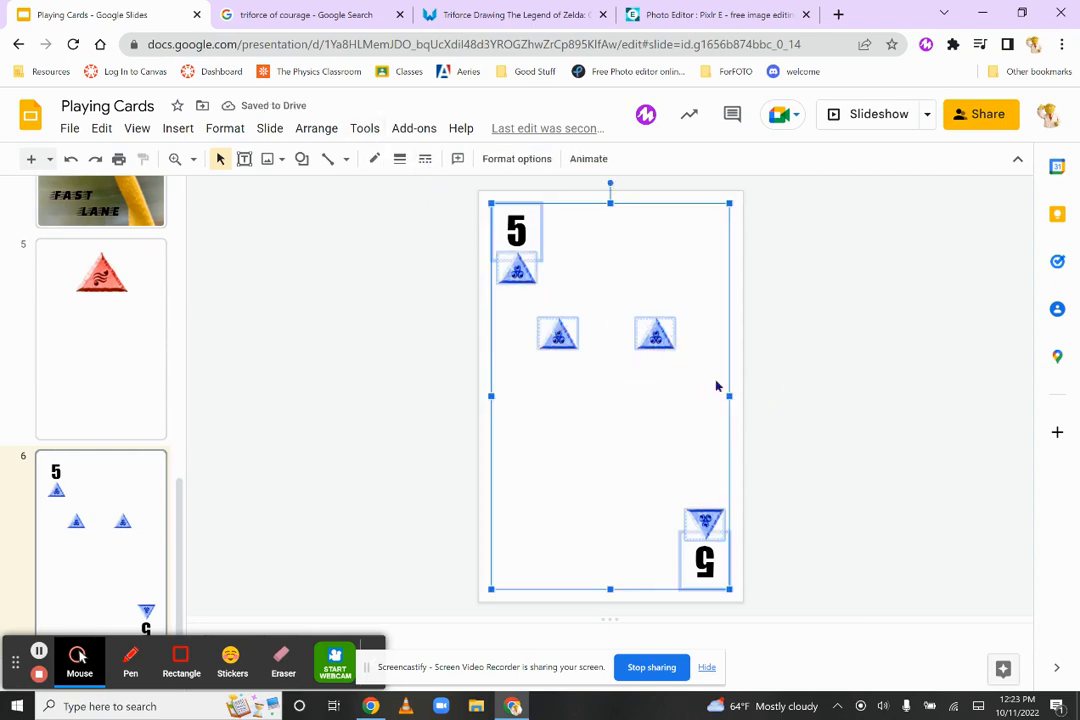
left_click(800, 329)
double_click(525, 235)
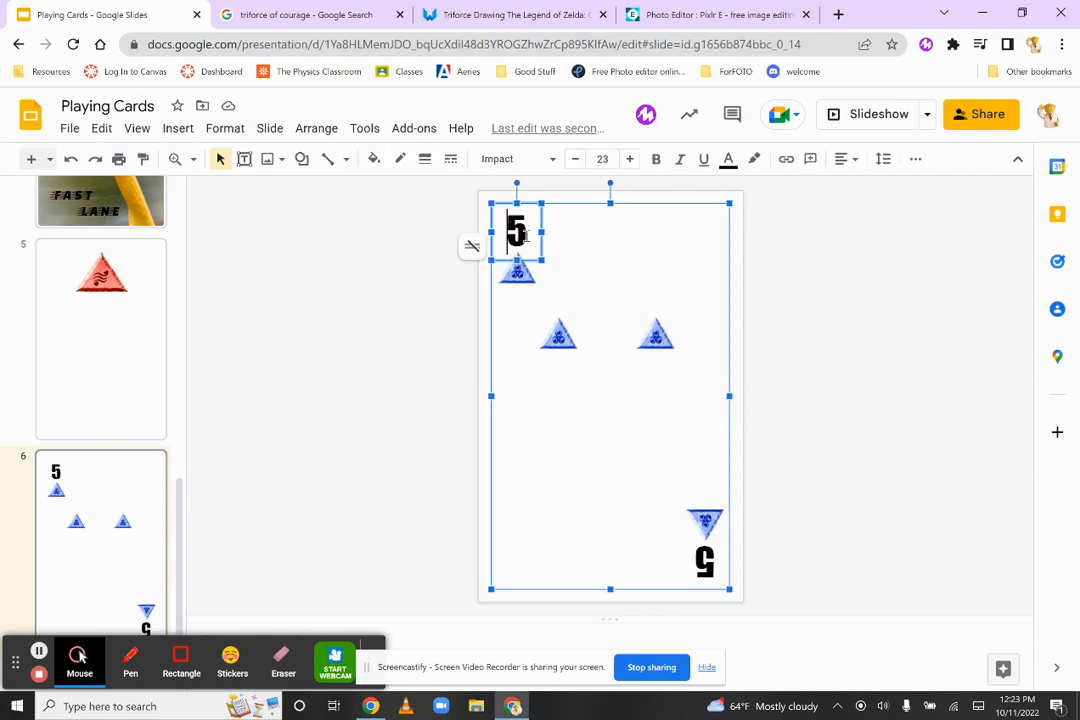
left_click_drag(530, 205, 861, 234)
key("ctrl+z")
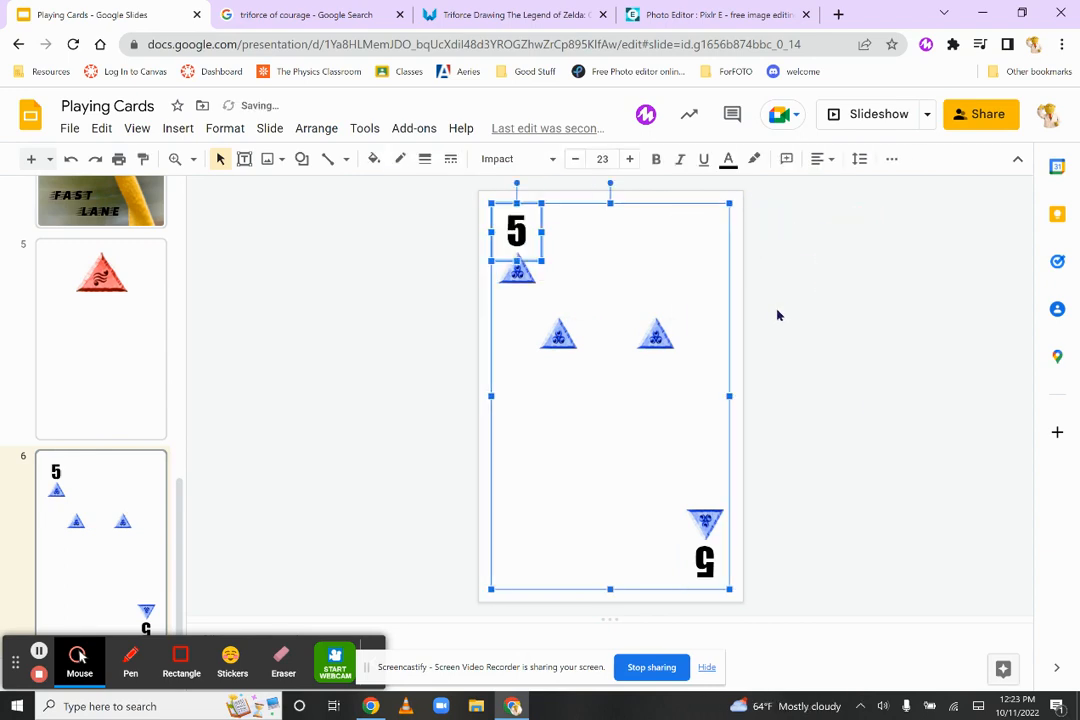
left_click(455, 327)
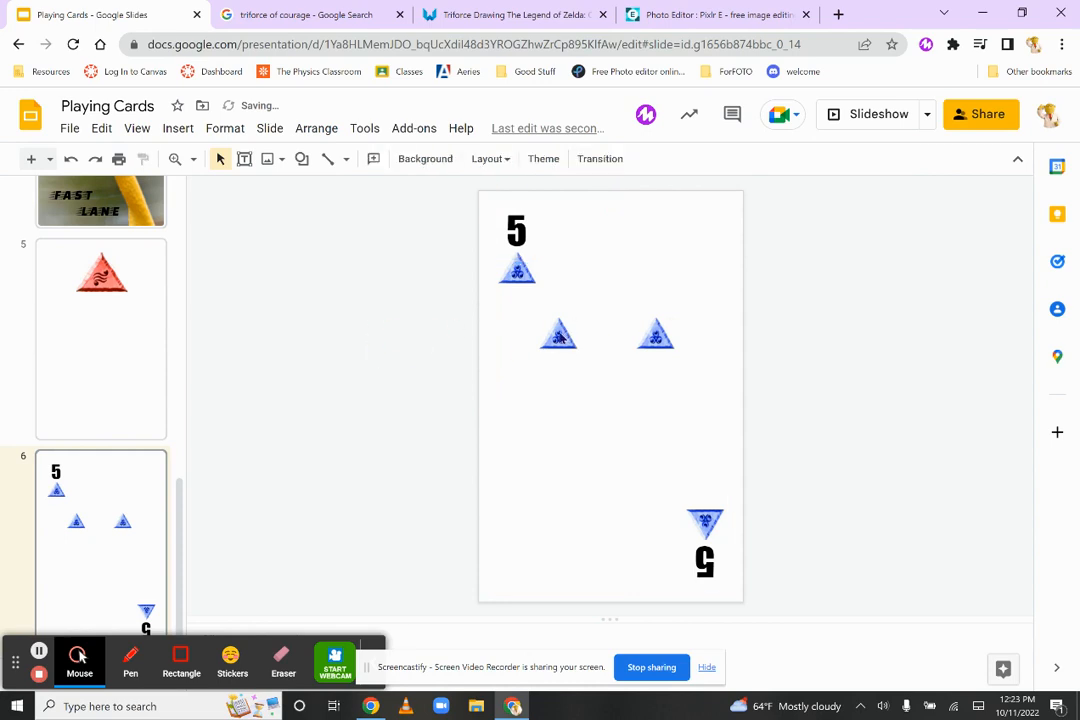
Step: Move both ungrouped blue triangles off the card to its right side
left_click(558, 336)
left_click_drag(558, 336, 826, 336)
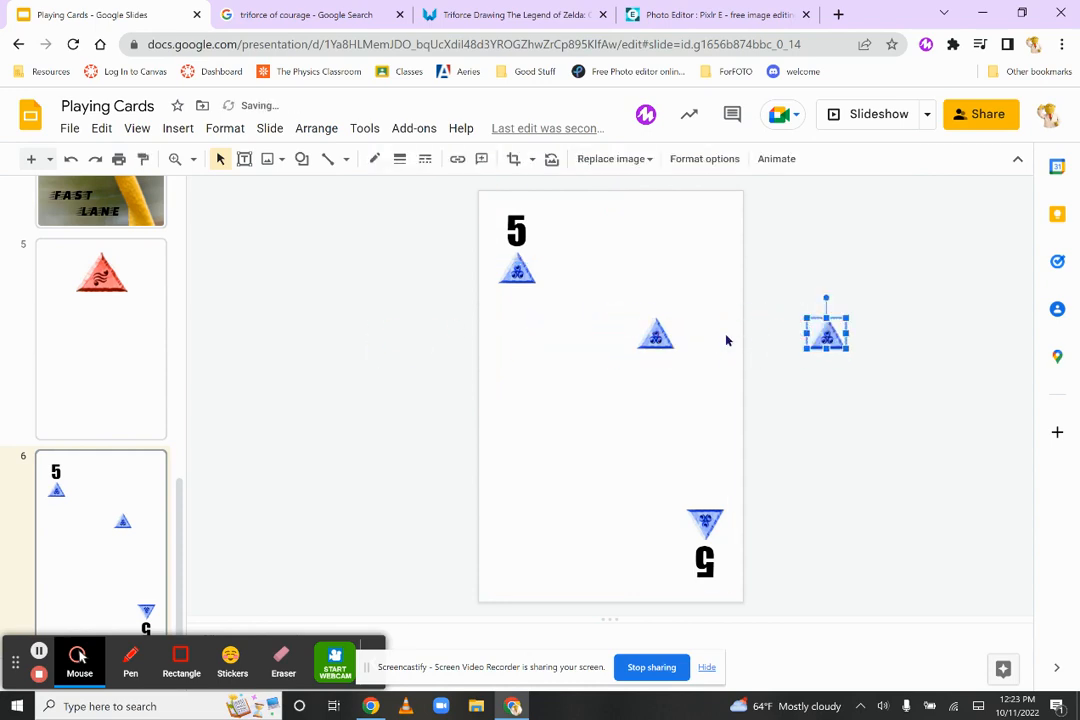
left_click_drag(652, 338, 849, 281)
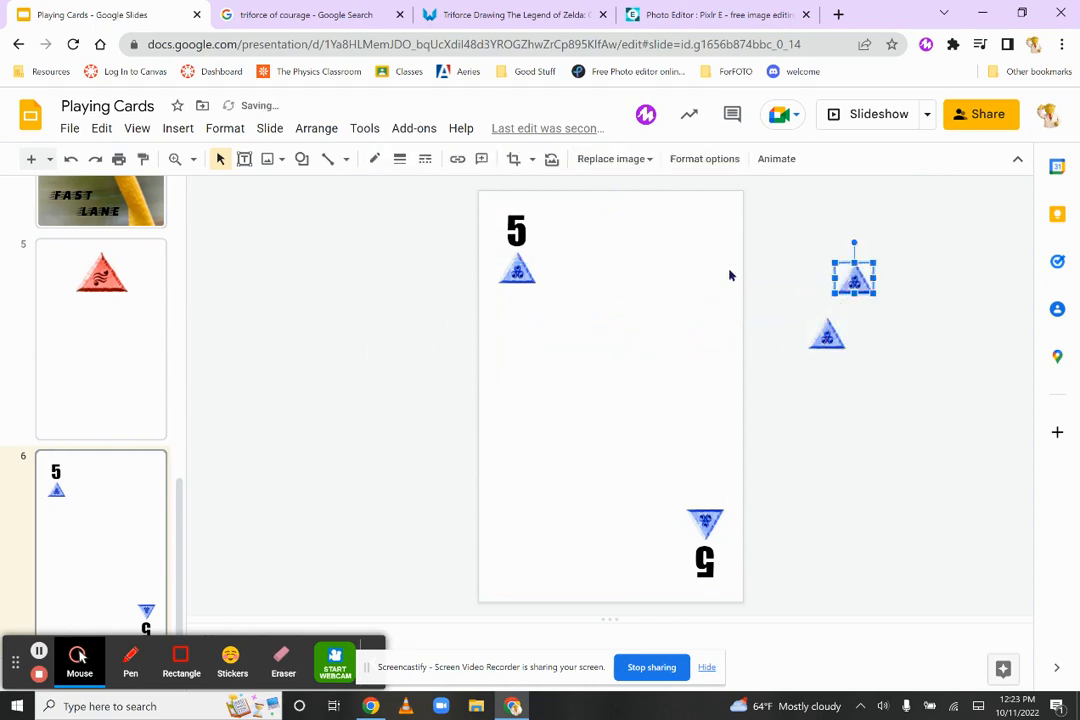
left_click(448, 294)
left_click_drag(418, 196, 746, 604)
left_click(317, 131)
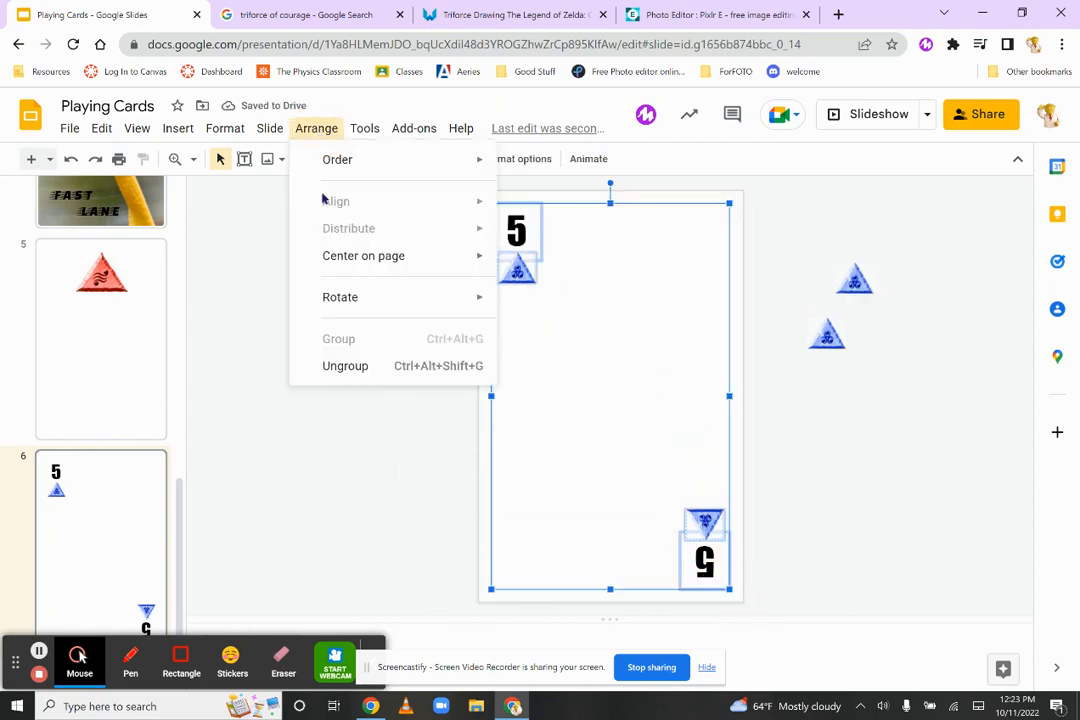
left_click(620, 278)
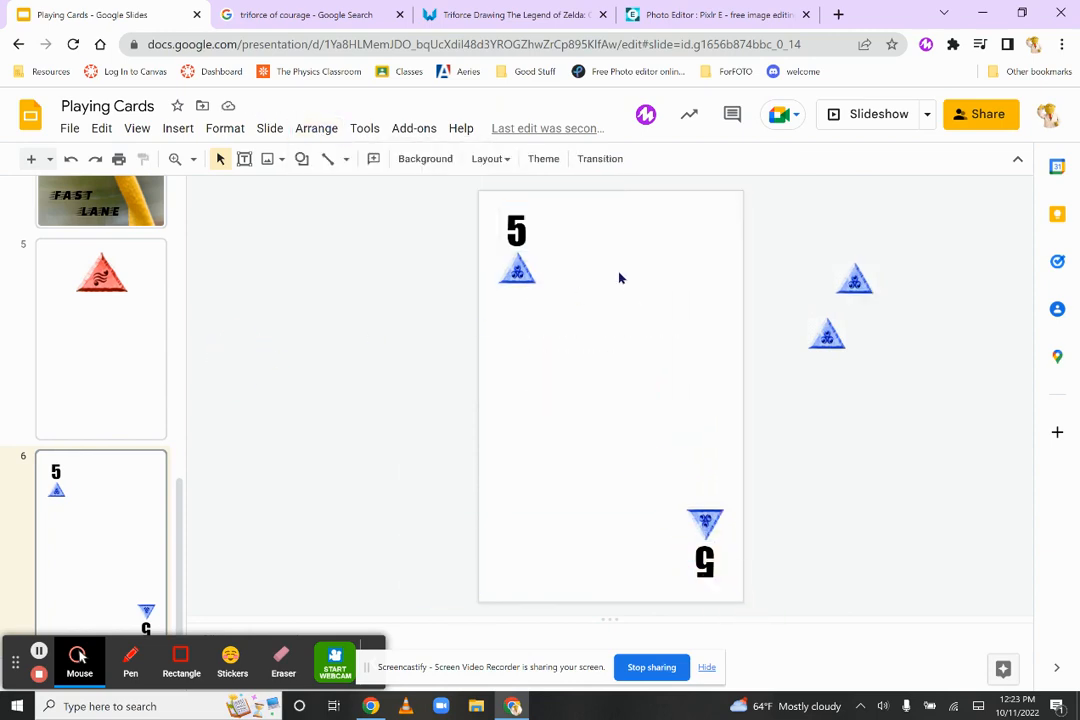
Step: Move the grouped corner 5s and triangles horizontally off the card to its left side
left_click(532, 226)
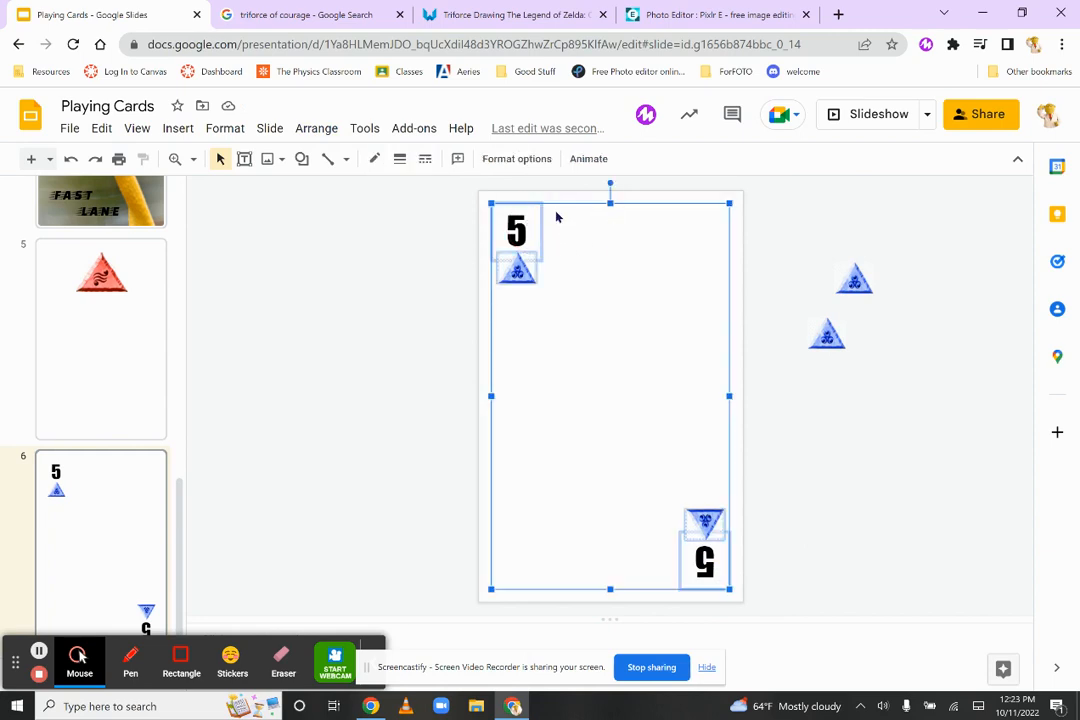
key("Left")
key("Left")
key("Left")
key("Left")
key("Left")
key("Left")
key("Left")
key("Left")
key("Left")
key("Left")
key("Left")
key("Left")
key("Left")
key("Left")
key("Left")
key("Left")
key("Left")
key("Left")
key("Left")
key("Left")
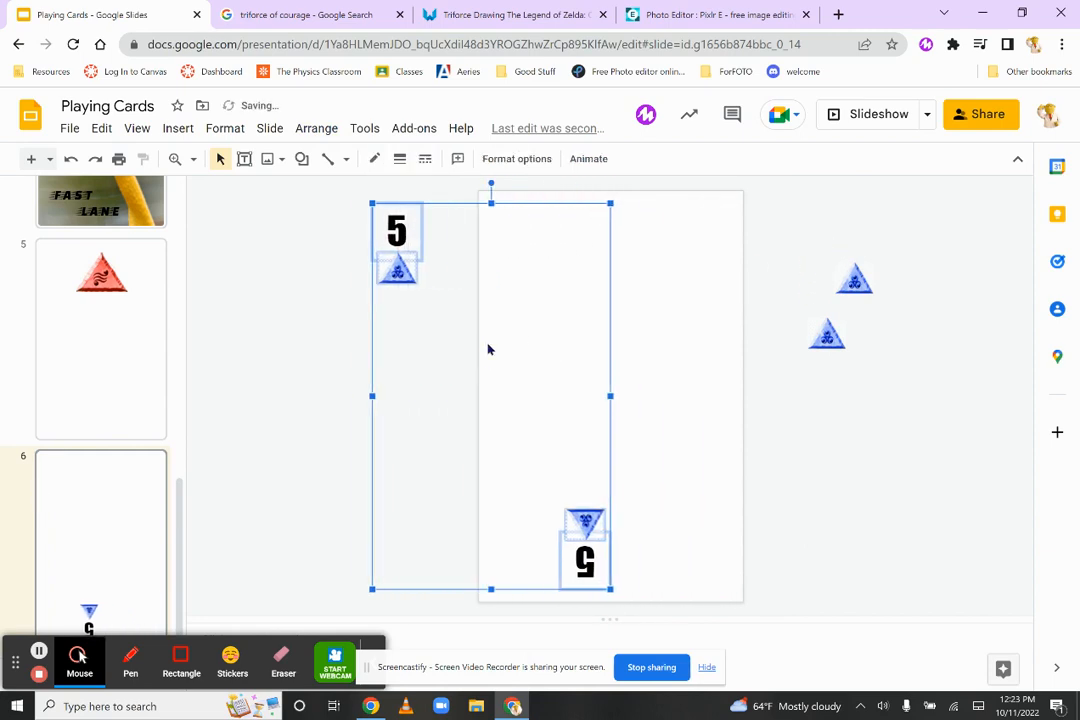
key("Left")
key("Left")
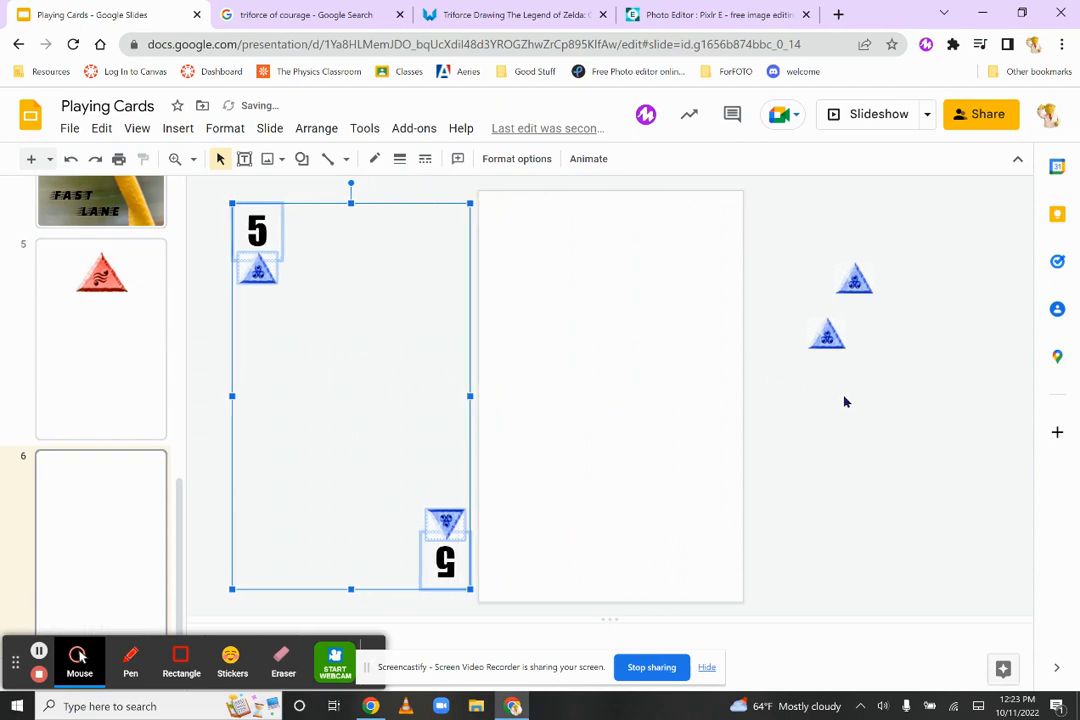
Step: Place the two loose blue triangles side by side on the upper half of the empty card
left_click(820, 393)
left_click_drag(789, 220, 938, 412)
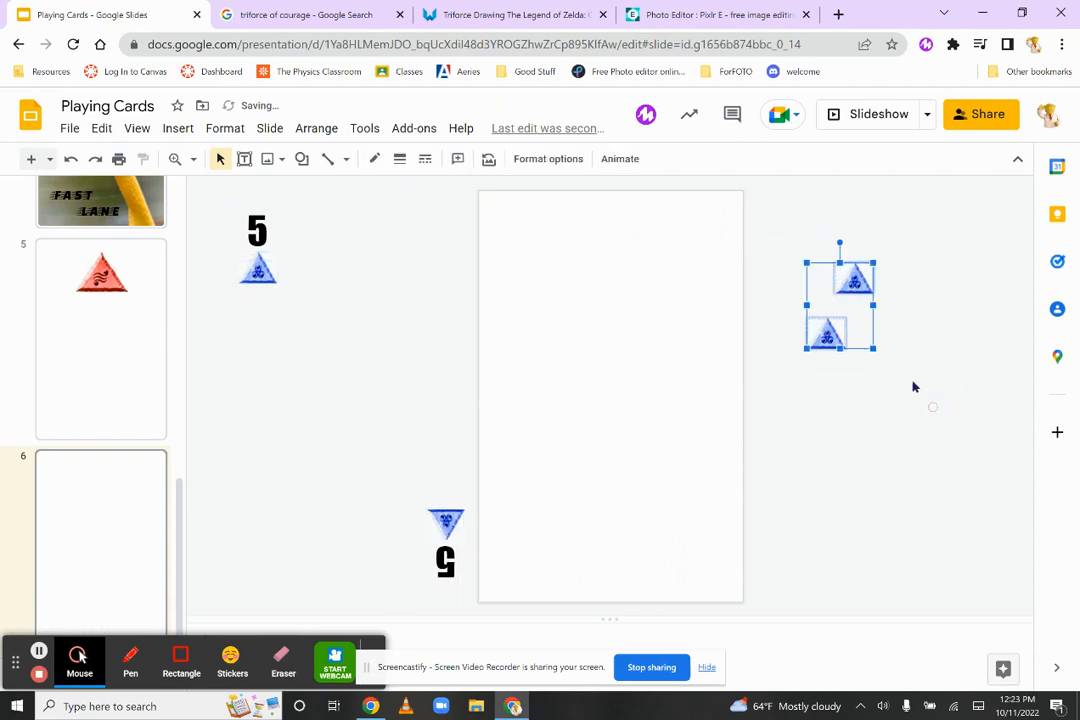
left_click_drag(842, 313, 904, 321)
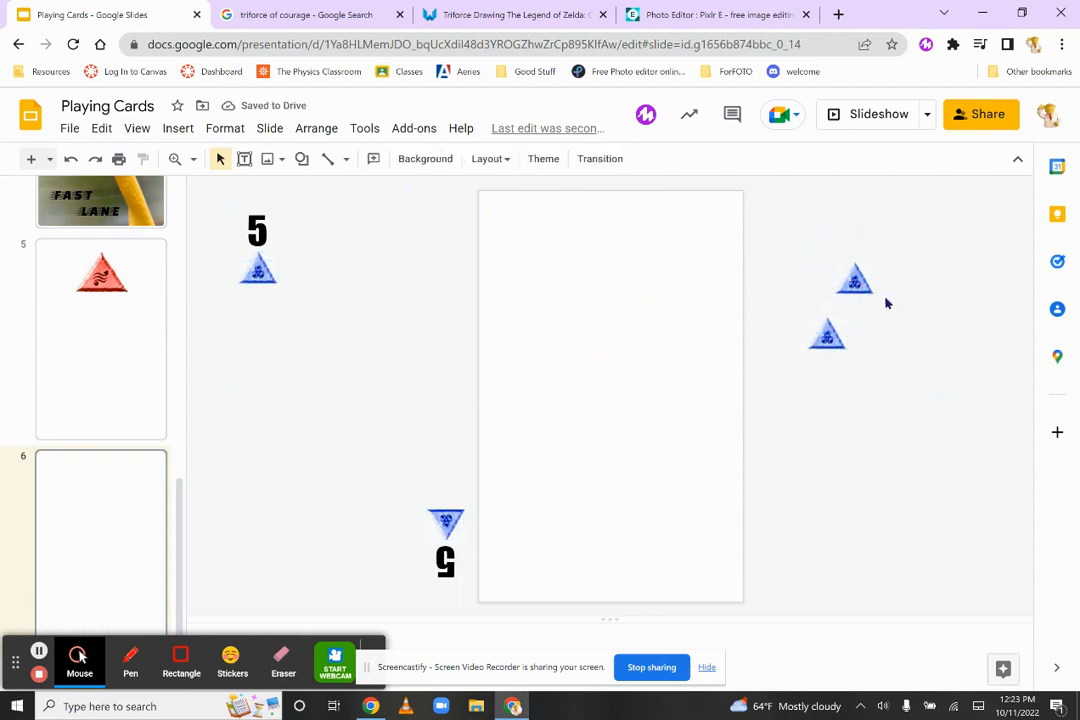
left_click_drag(817, 268, 885, 323)
left_click_drag(853, 280, 678, 349)
Step: Align the two blue triangles on the card vertically by their middles
left_click(629, 415)
left_click_drag(537, 281, 733, 429)
left_click(318, 127)
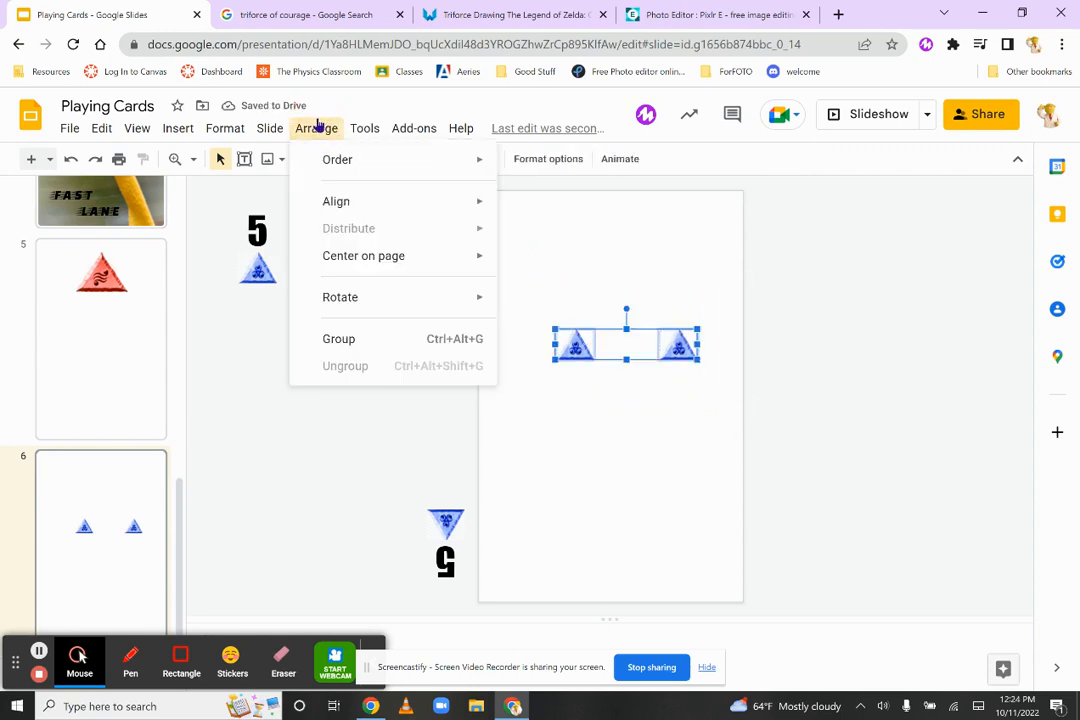
mouse_move(381, 203)
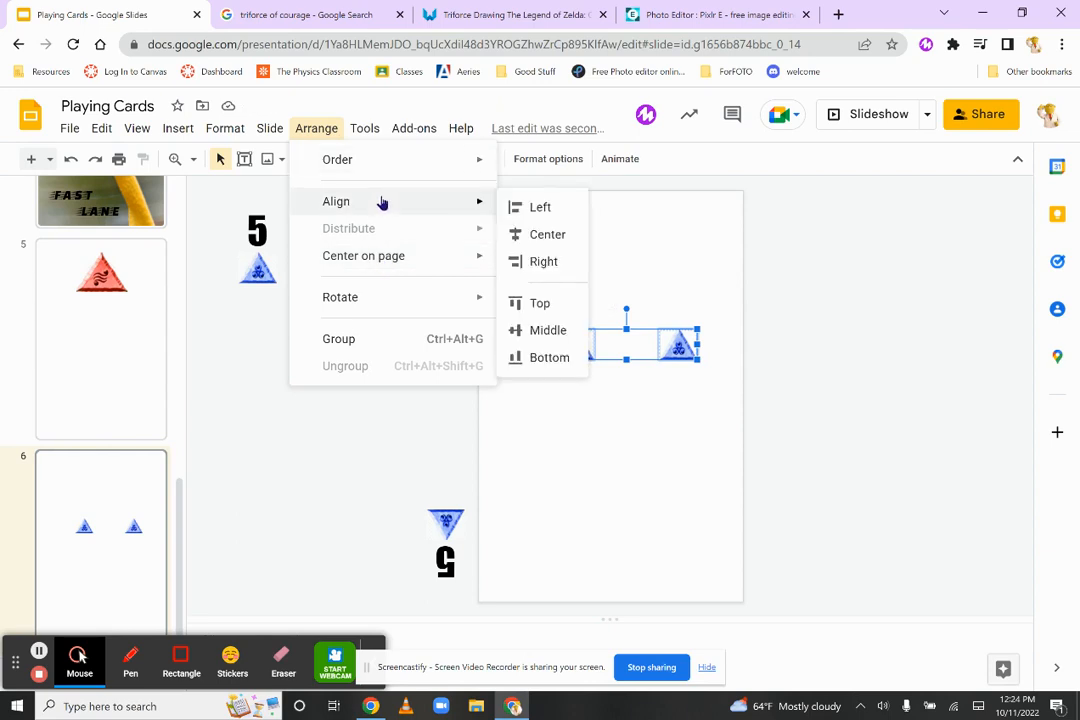
left_click(545, 332)
left_click(618, 430)
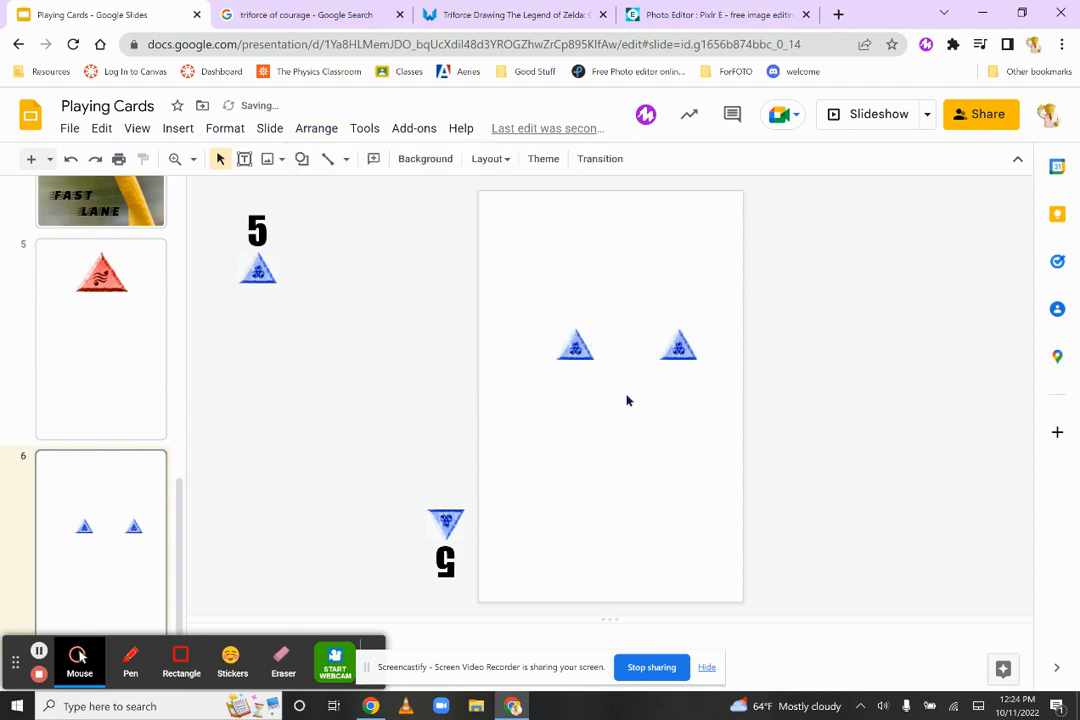
Step: Select both blue triangles on the card together
left_click_drag(545, 315, 737, 390)
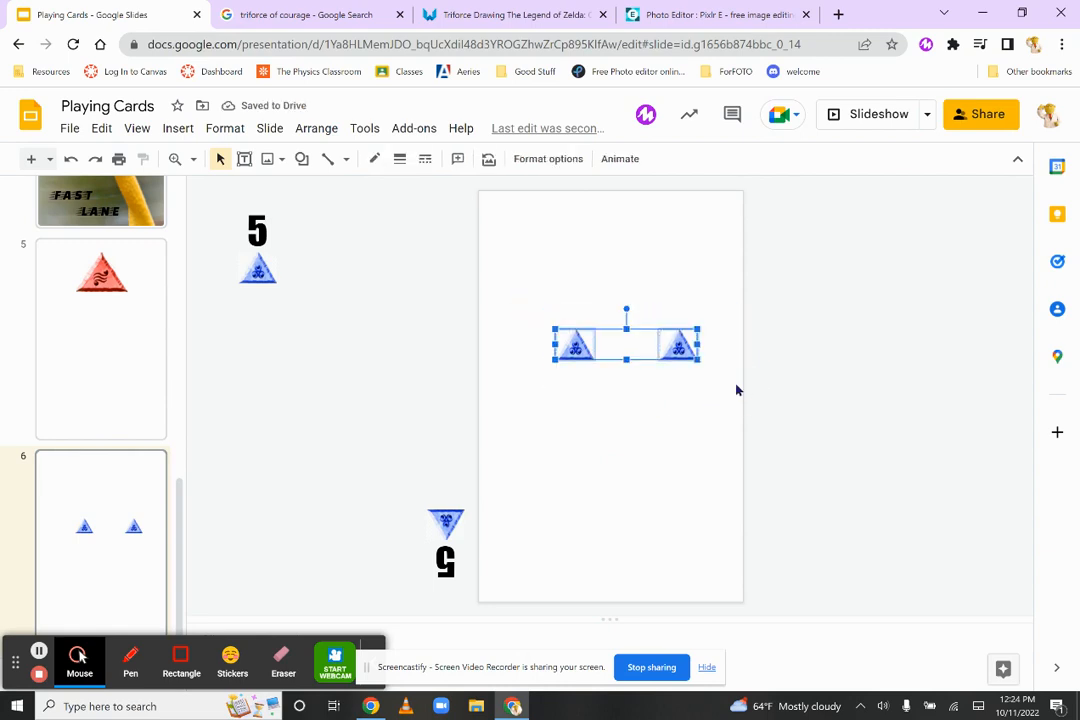